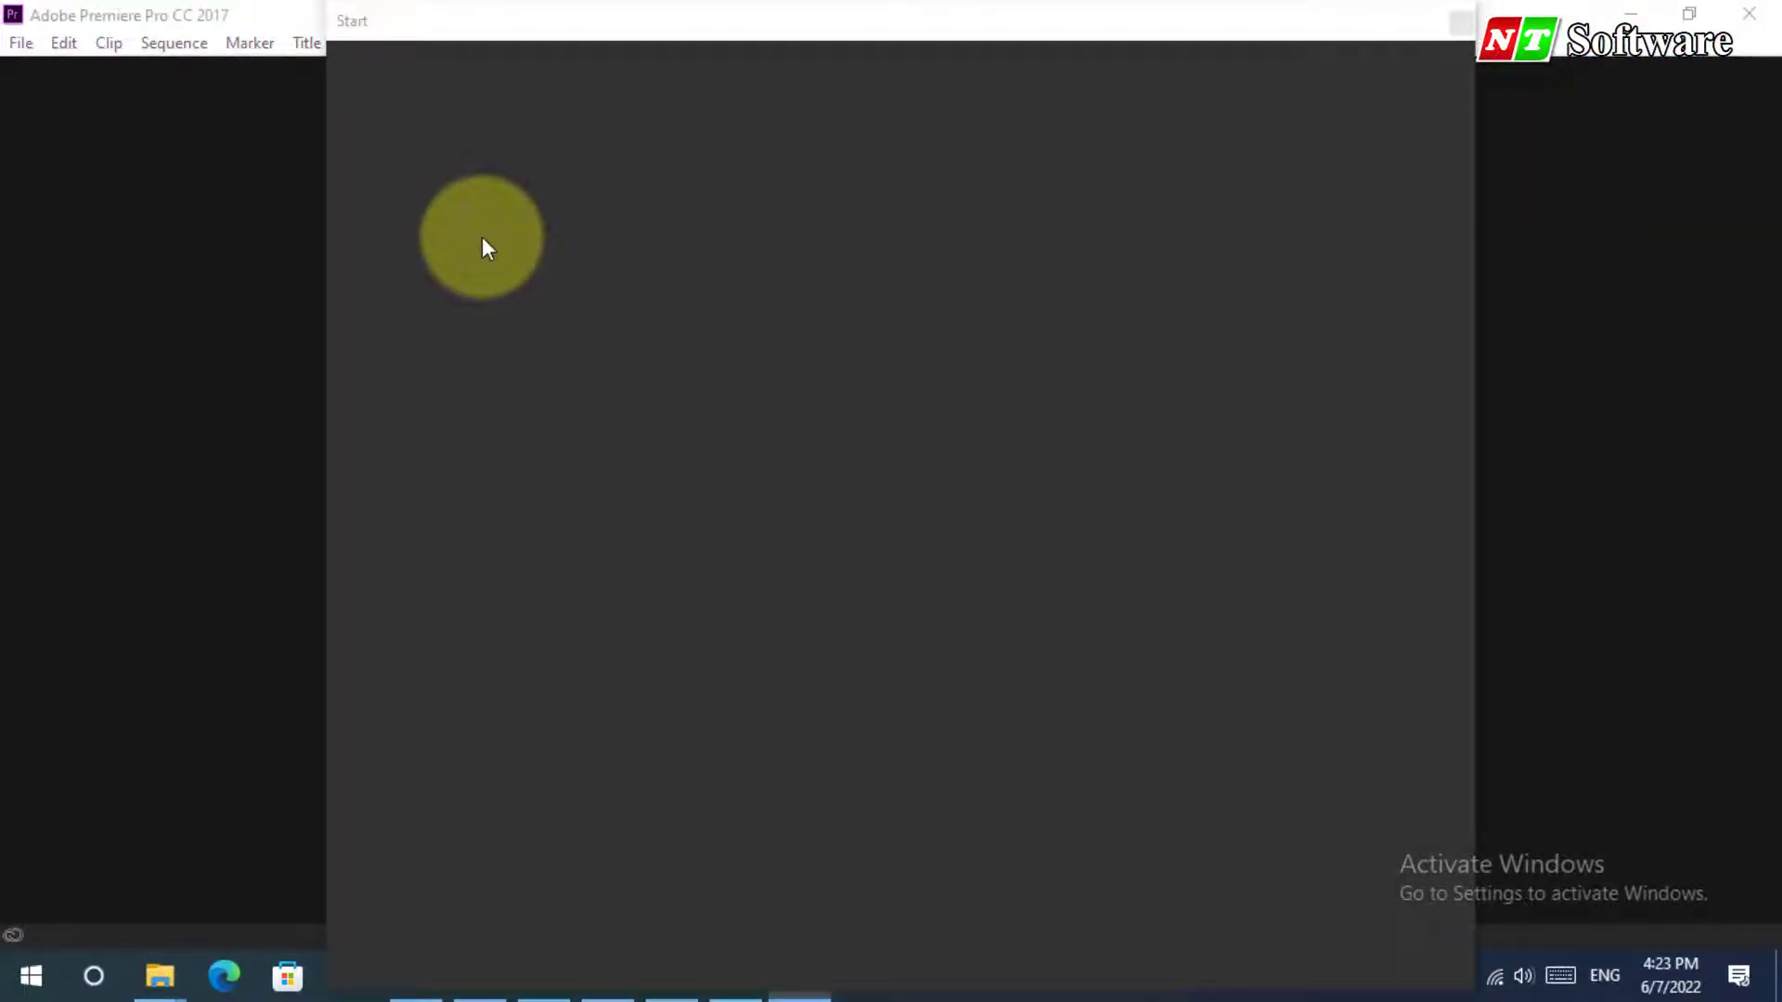
Step: Open the recent project xoaphonenenxanh and move the sequence playhead to 00;00;18;23
click(685, 234)
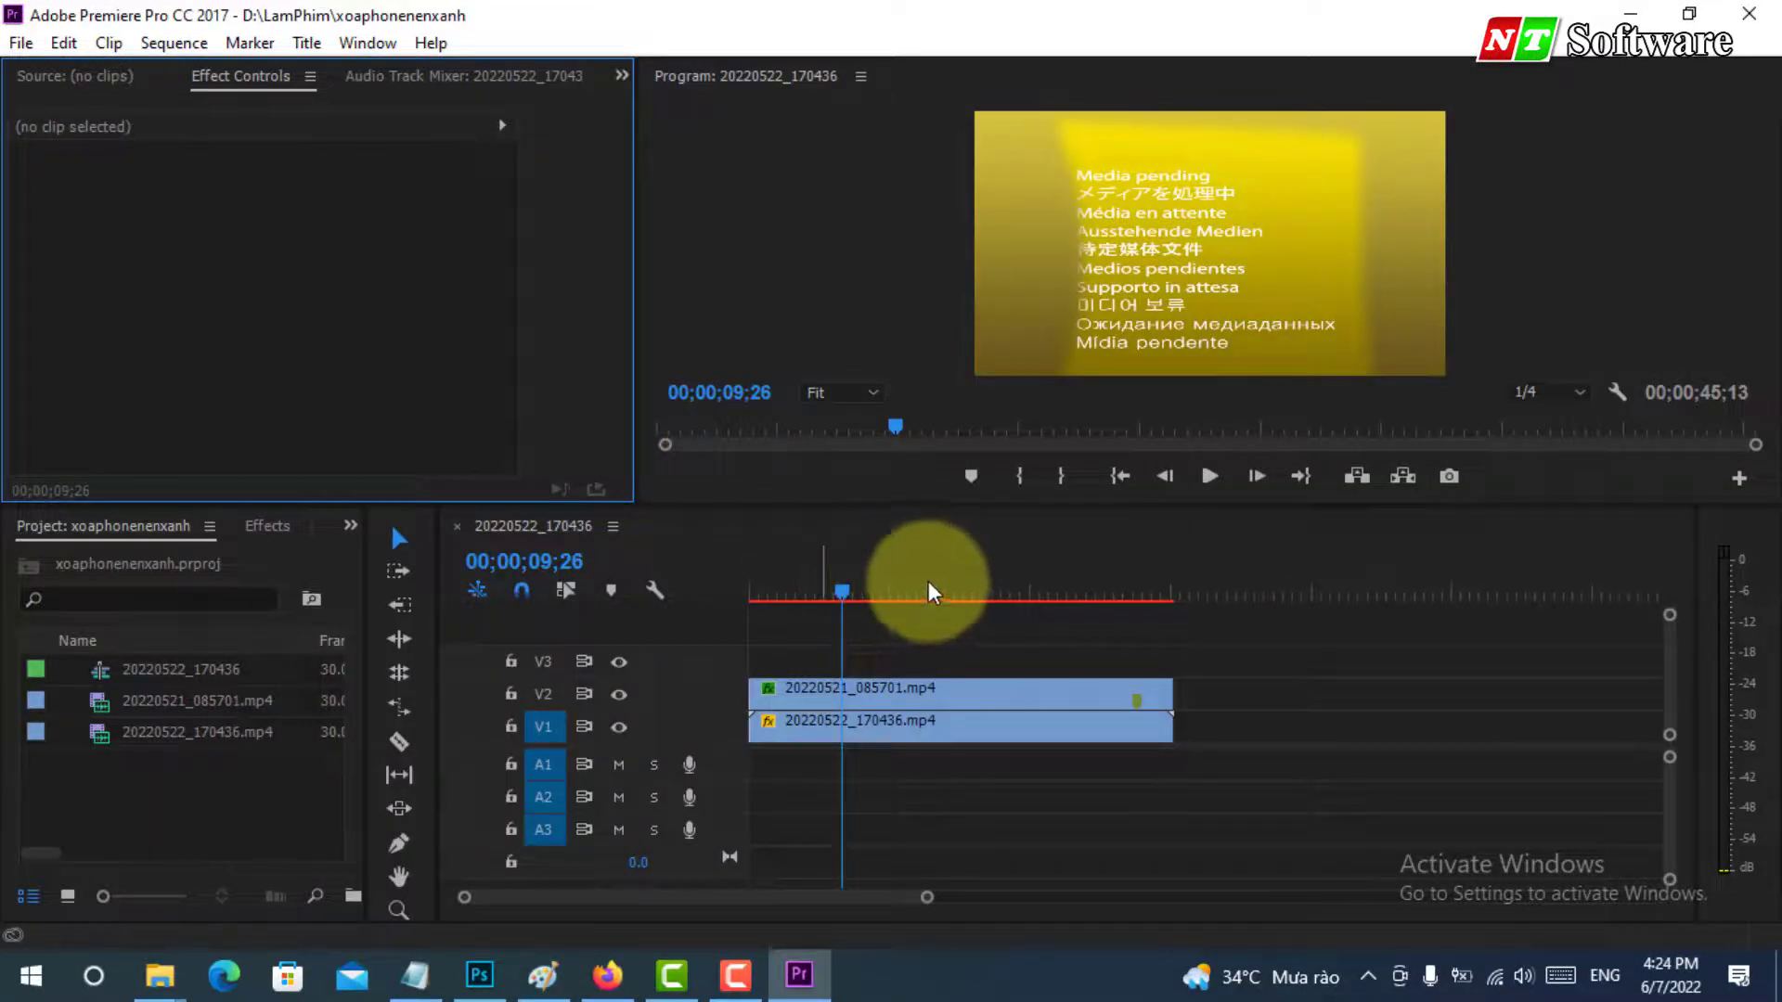
click(929, 589)
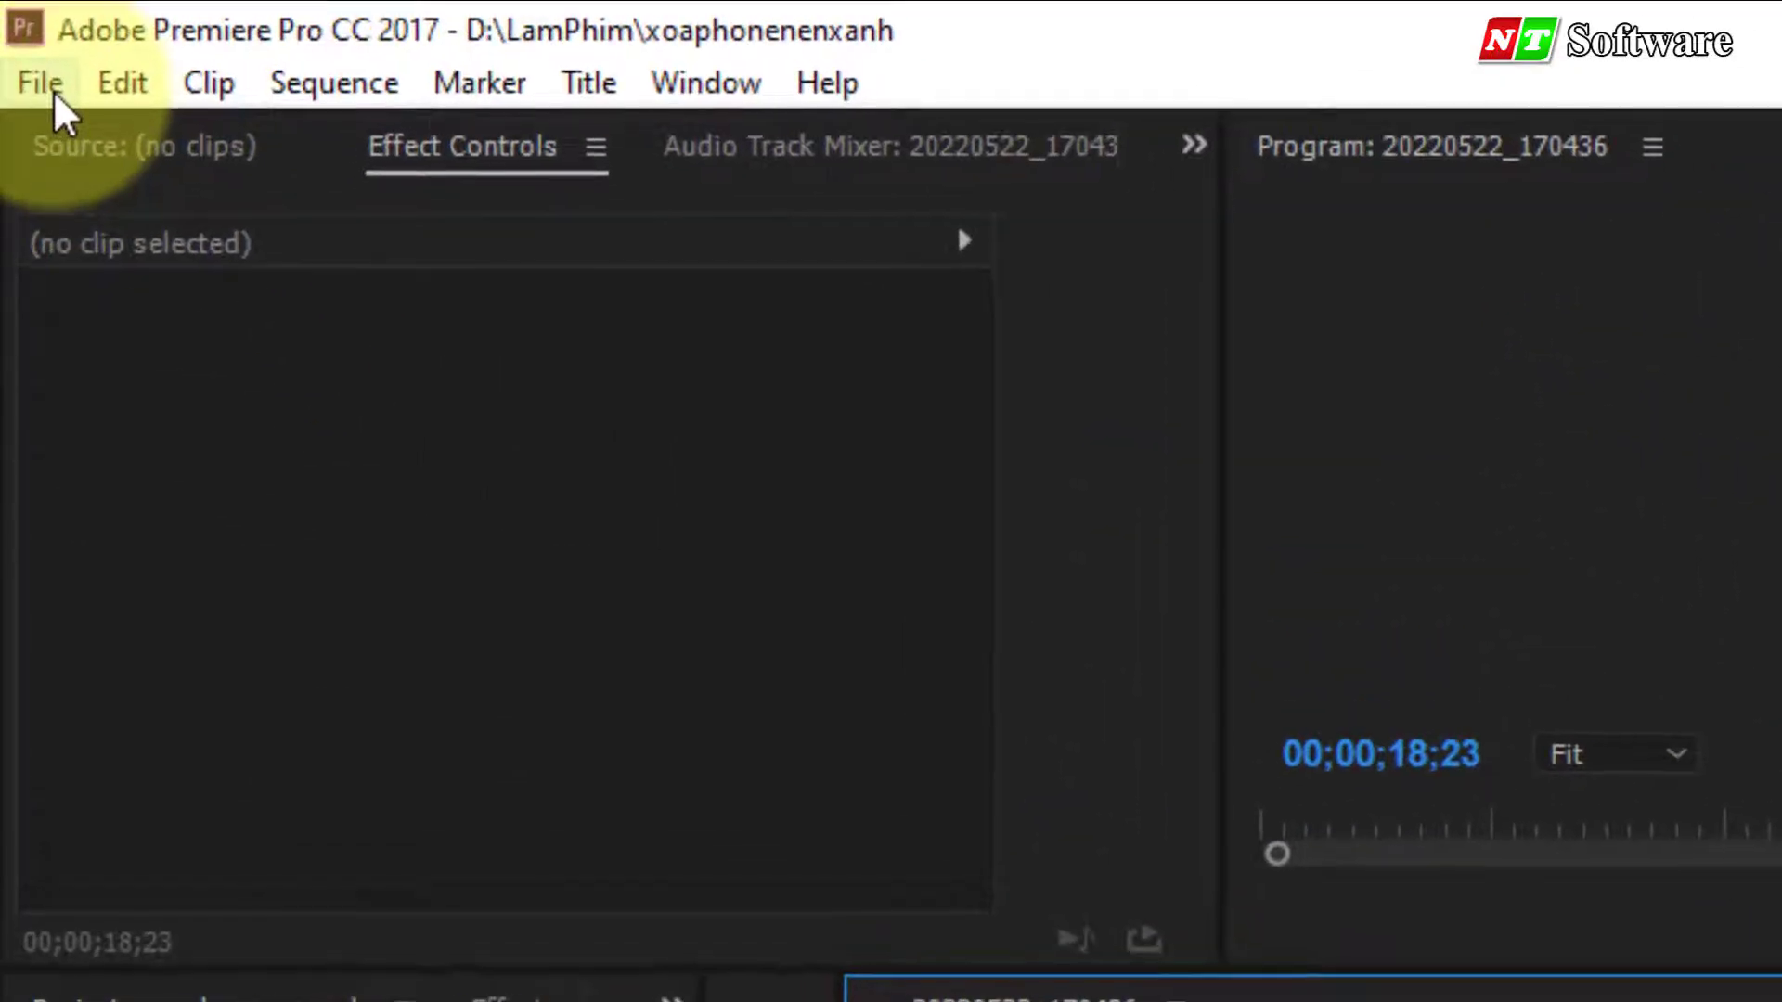
Step: Open the media export settings for the 20220522_170436 sequence
click(26, 46)
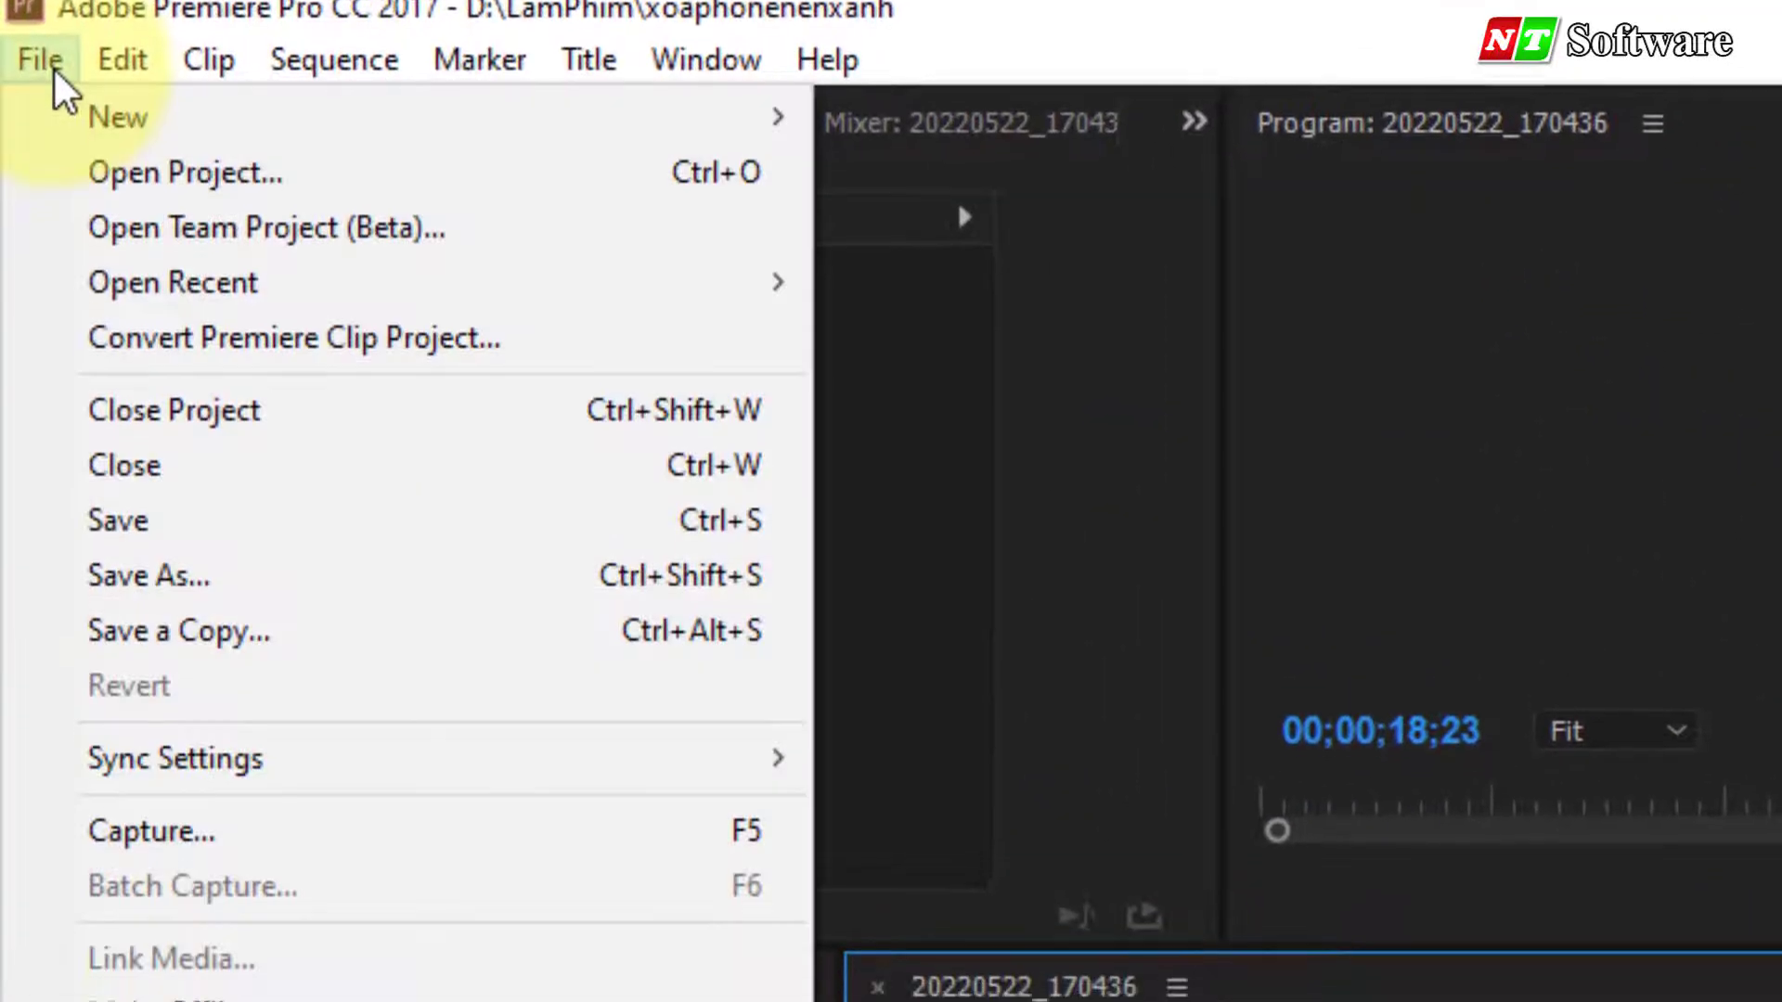
mouse_move(358, 807)
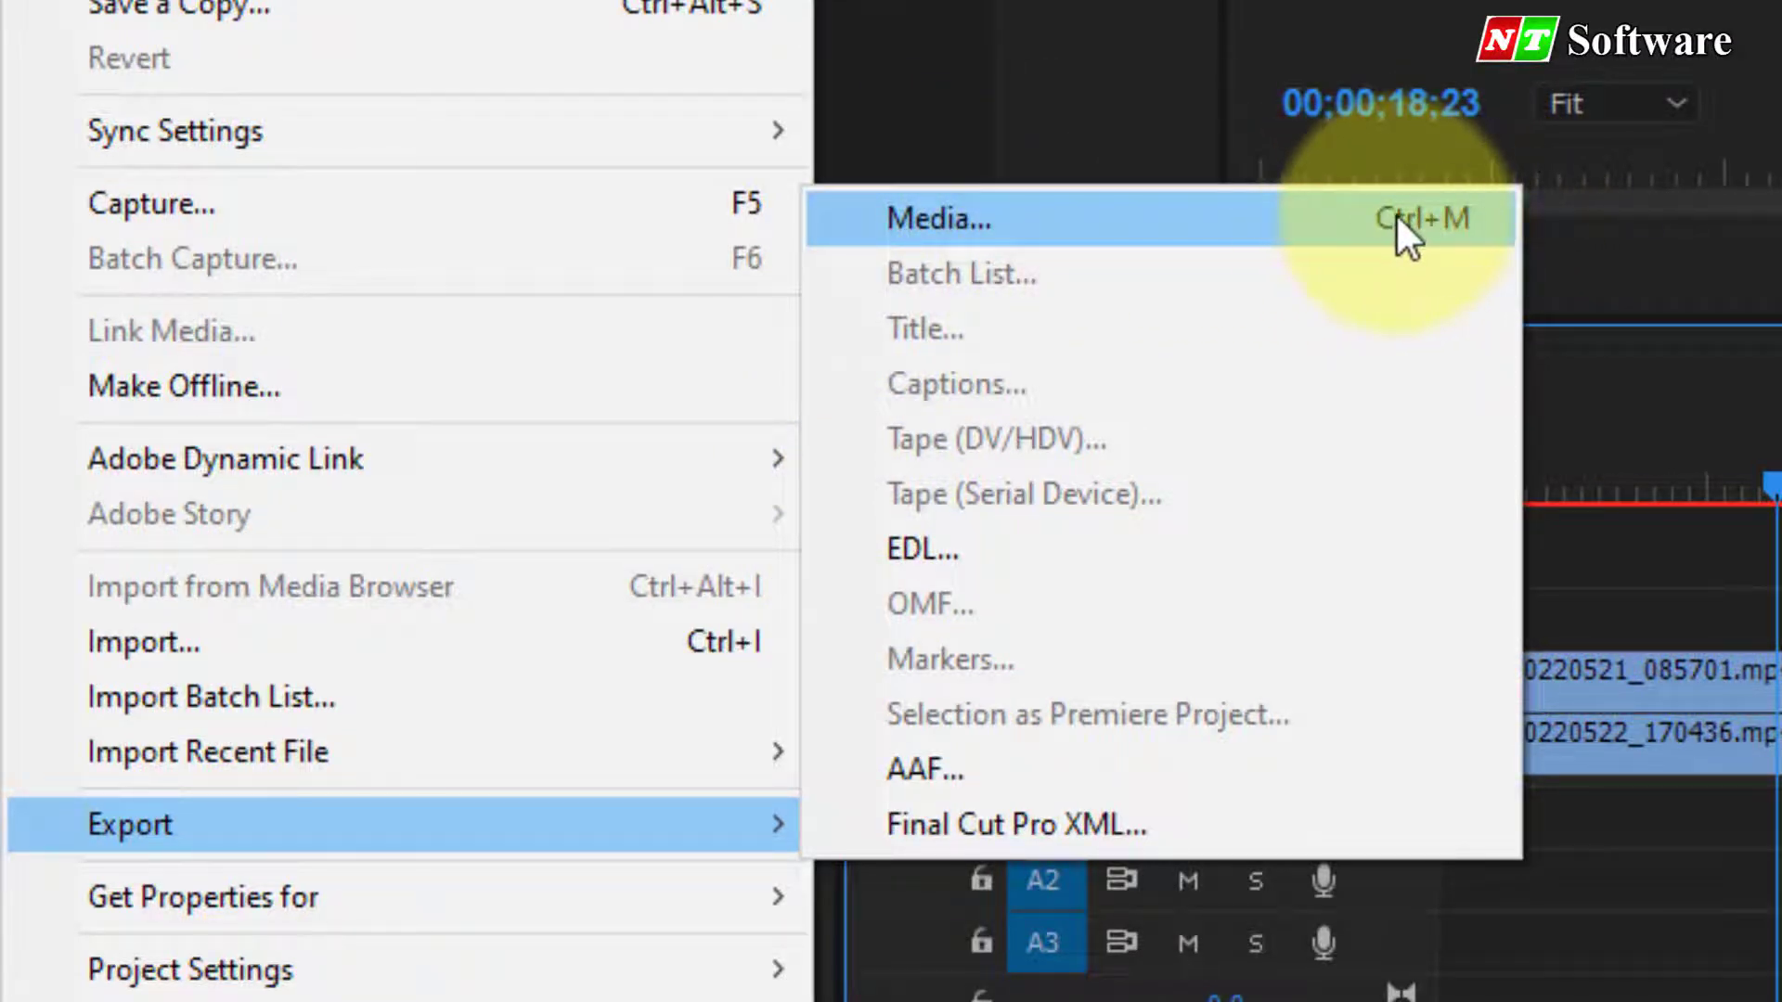
click(1251, 227)
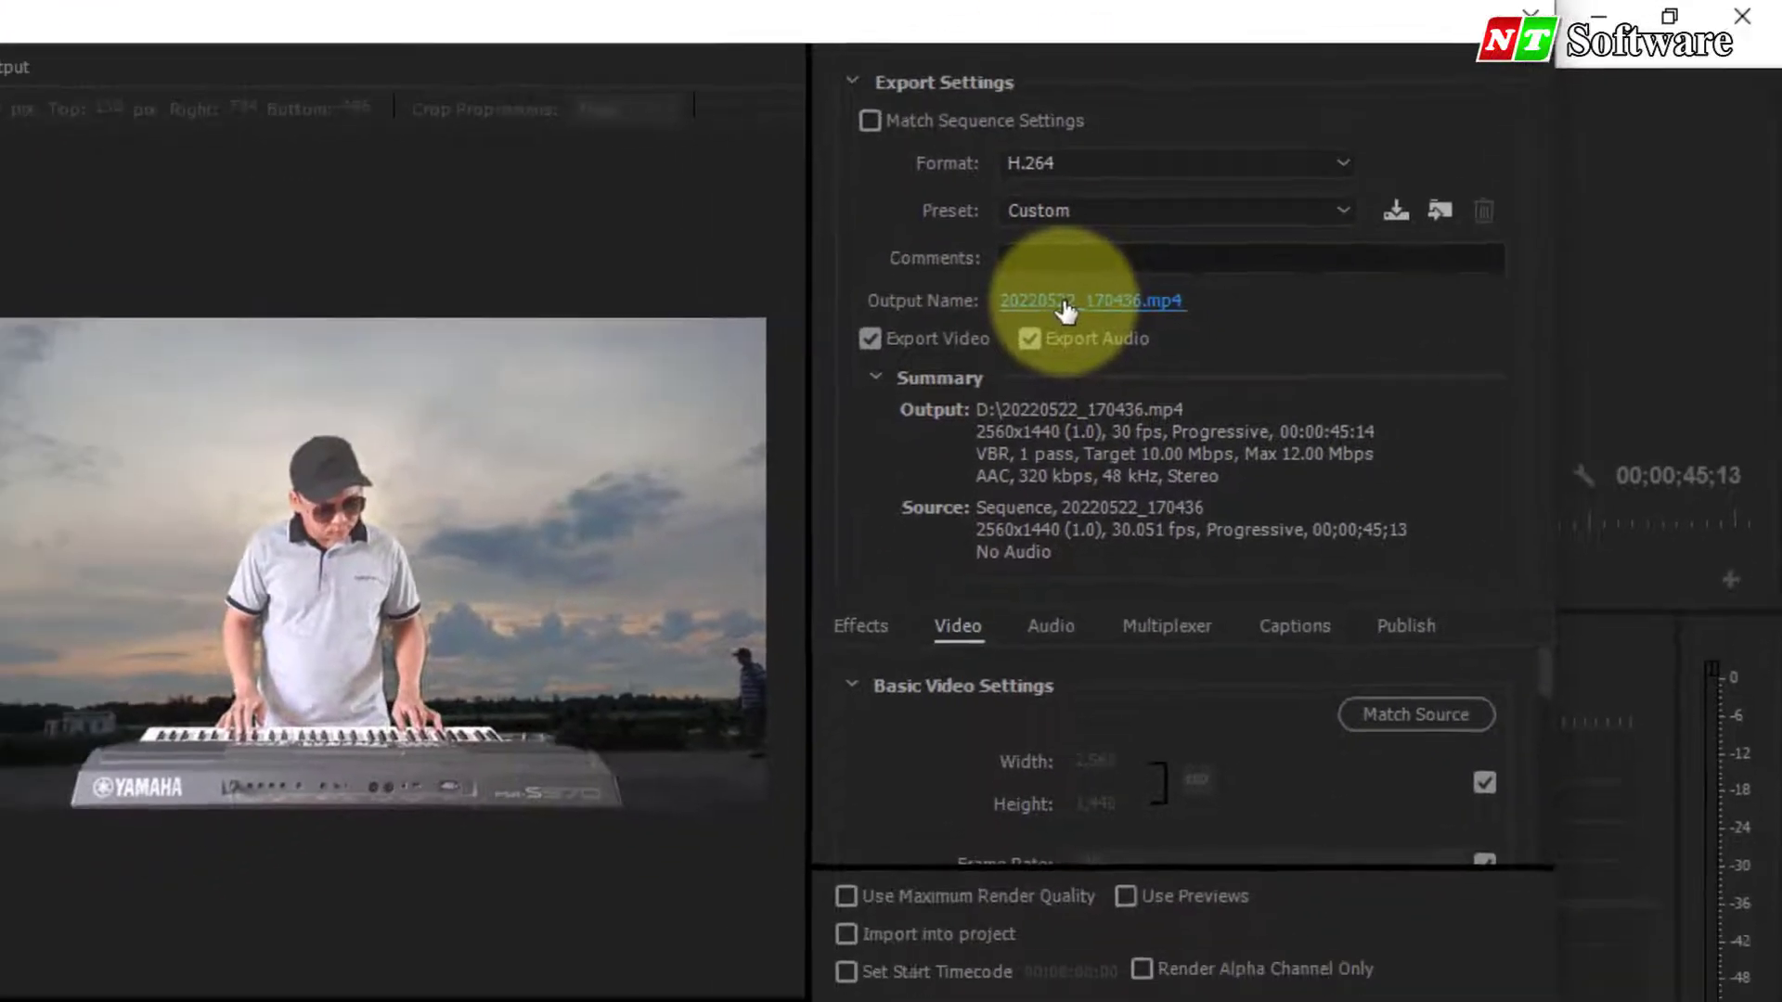
Step: Set the export file name to MVCaNhac and save it on Local Disk (D:) as an MP4 video
click(932, 371)
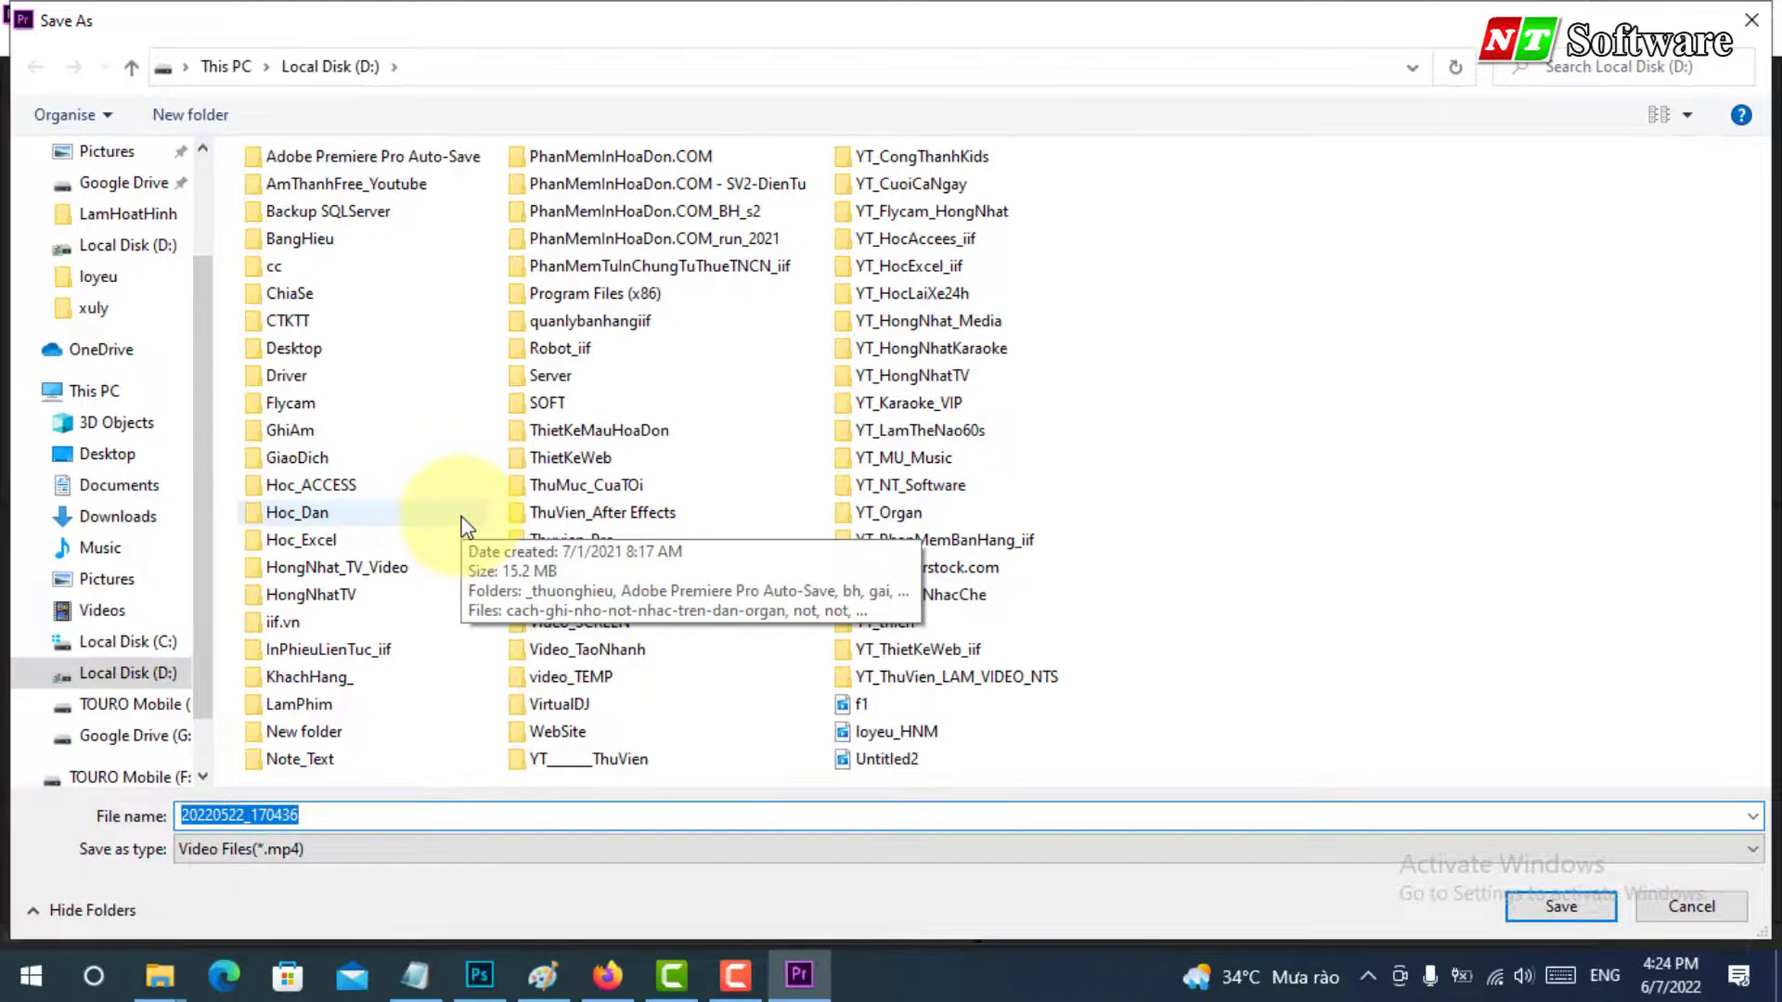
text(MVCaNhac)
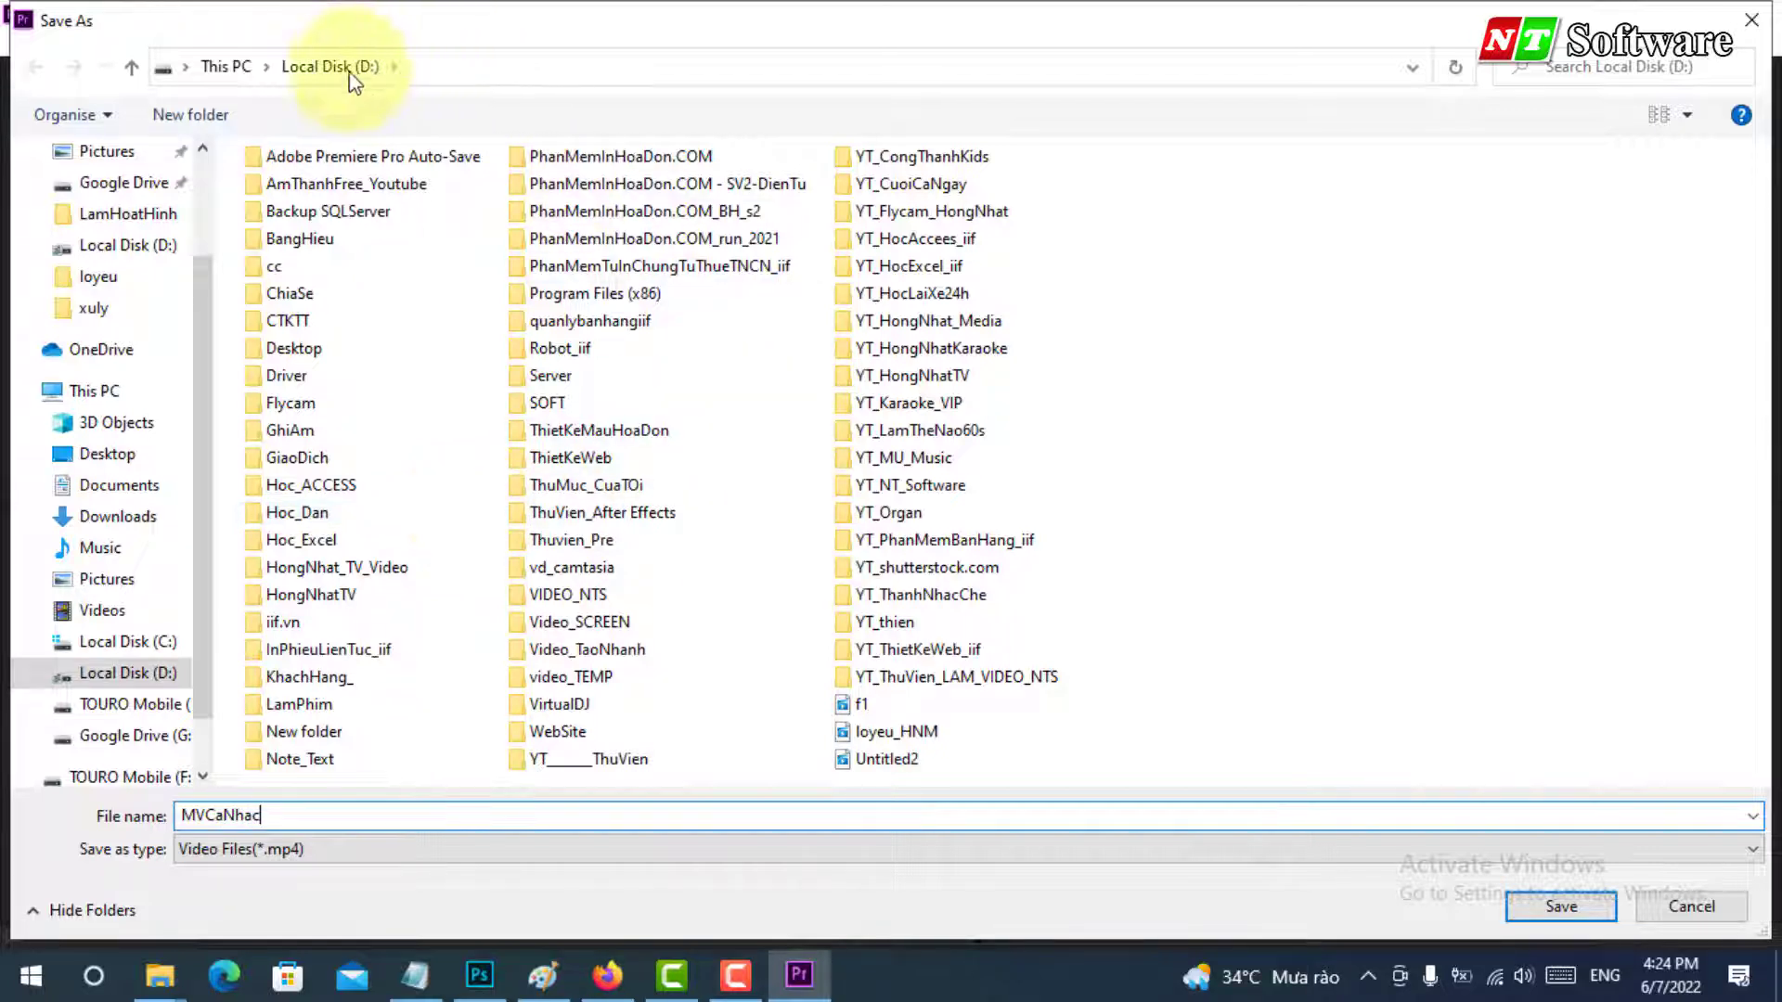
click(452, 71)
double_click(250, 817)
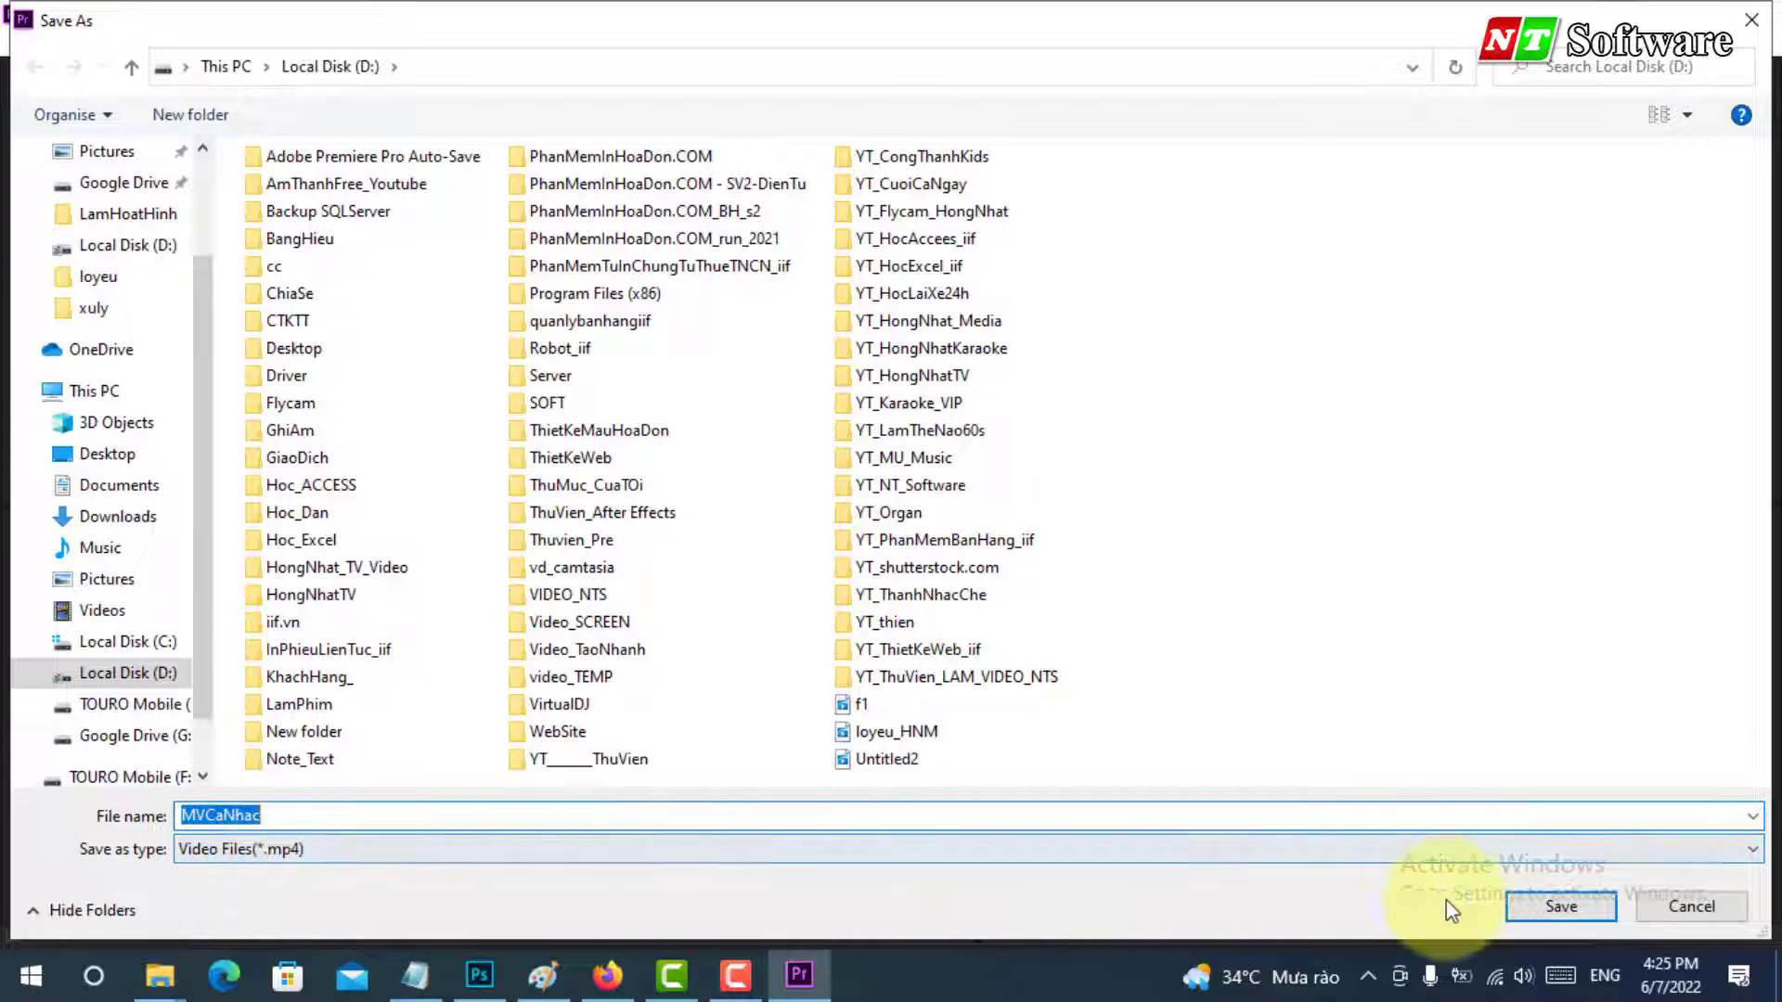
click(1533, 906)
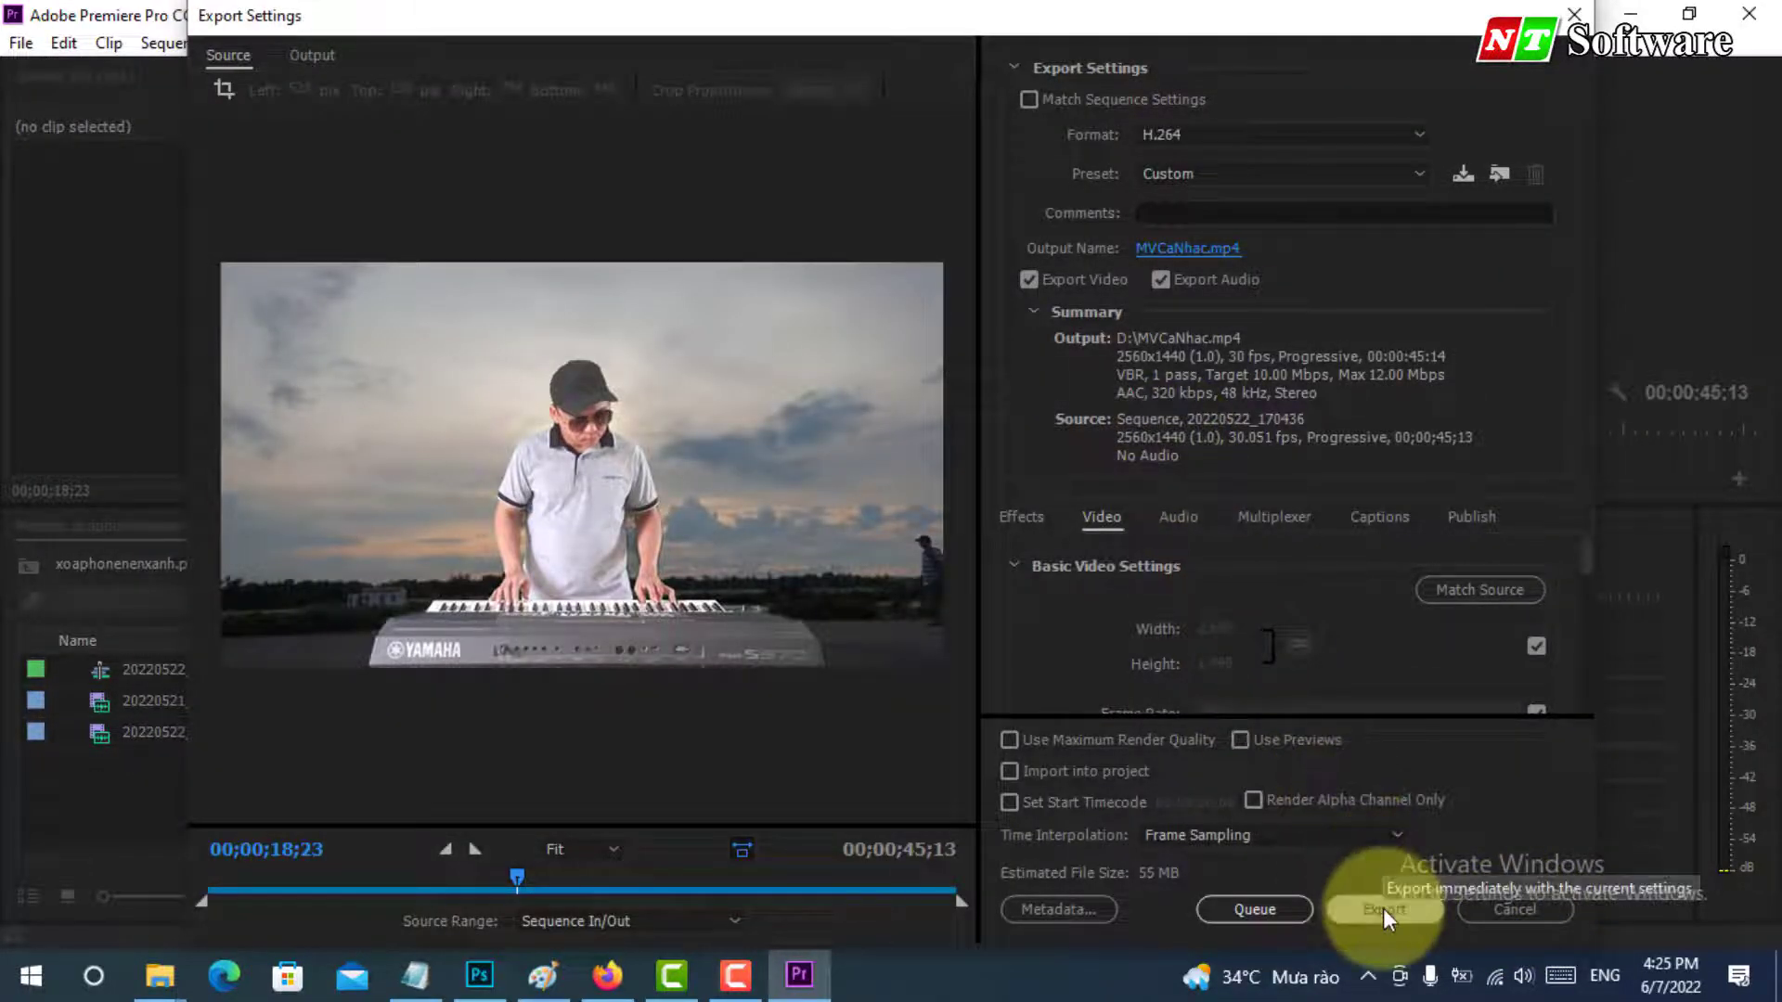
Step: Start exporting the sequence immediately with the current settings
click(1359, 909)
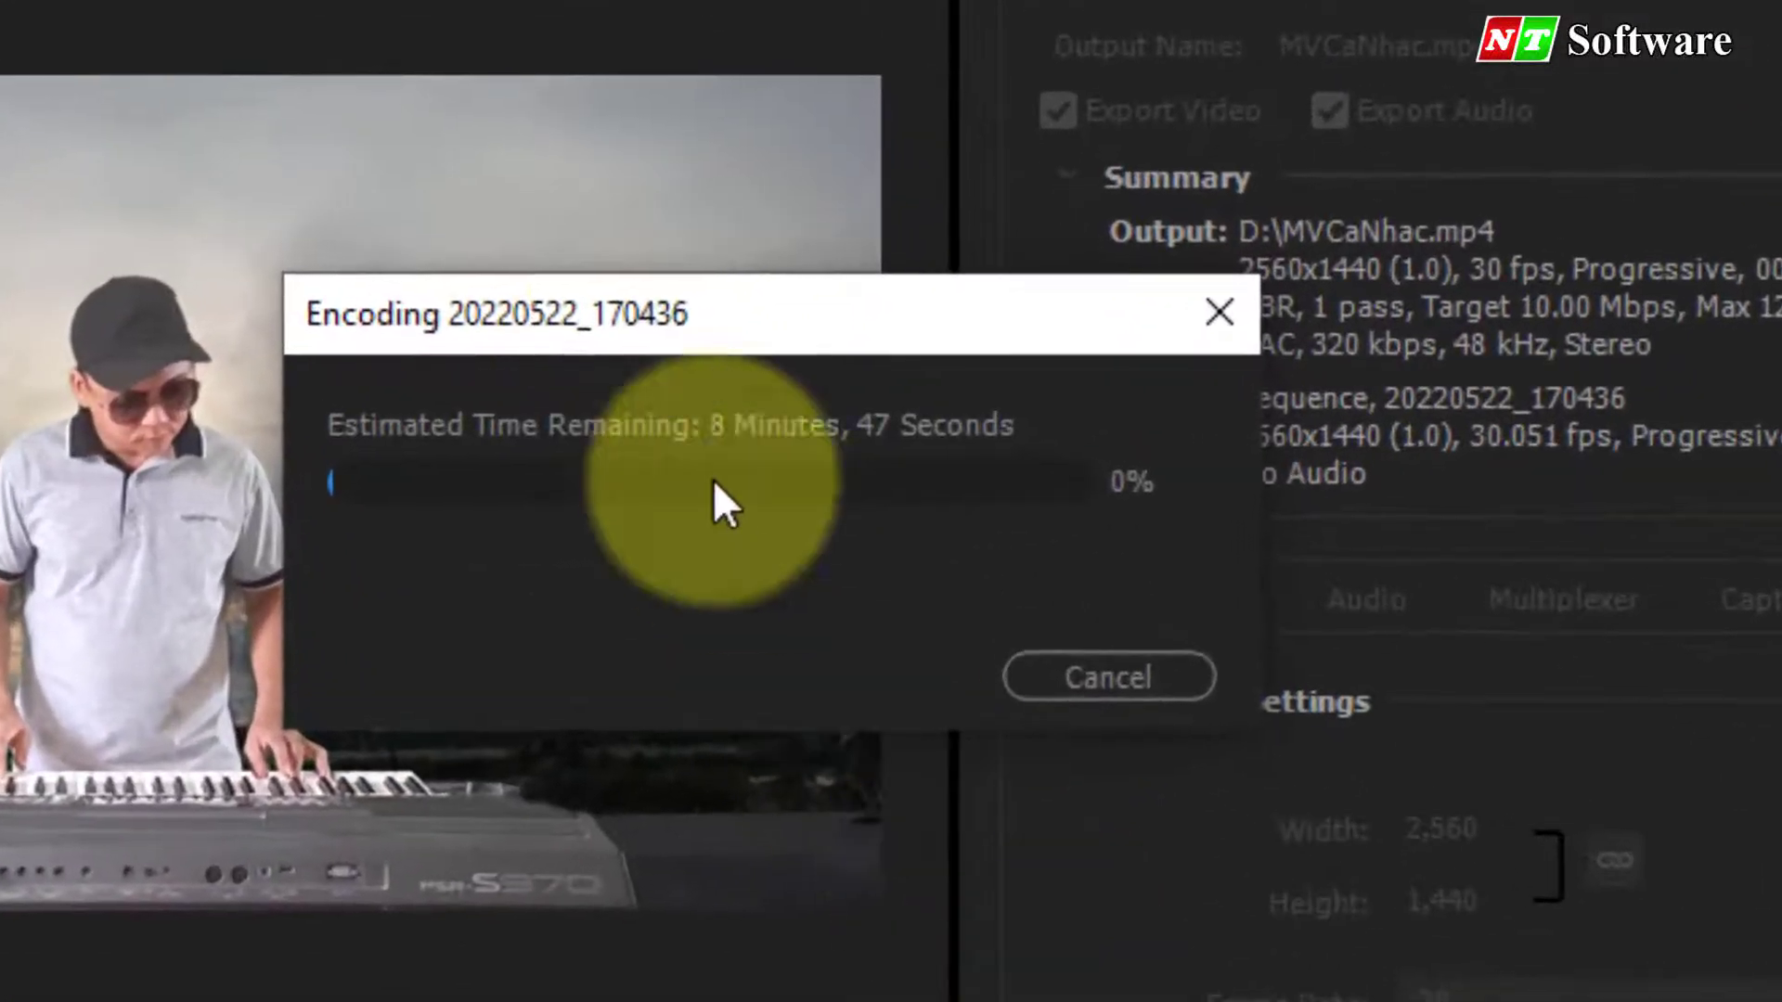
drag(574, 325, 510, 212)
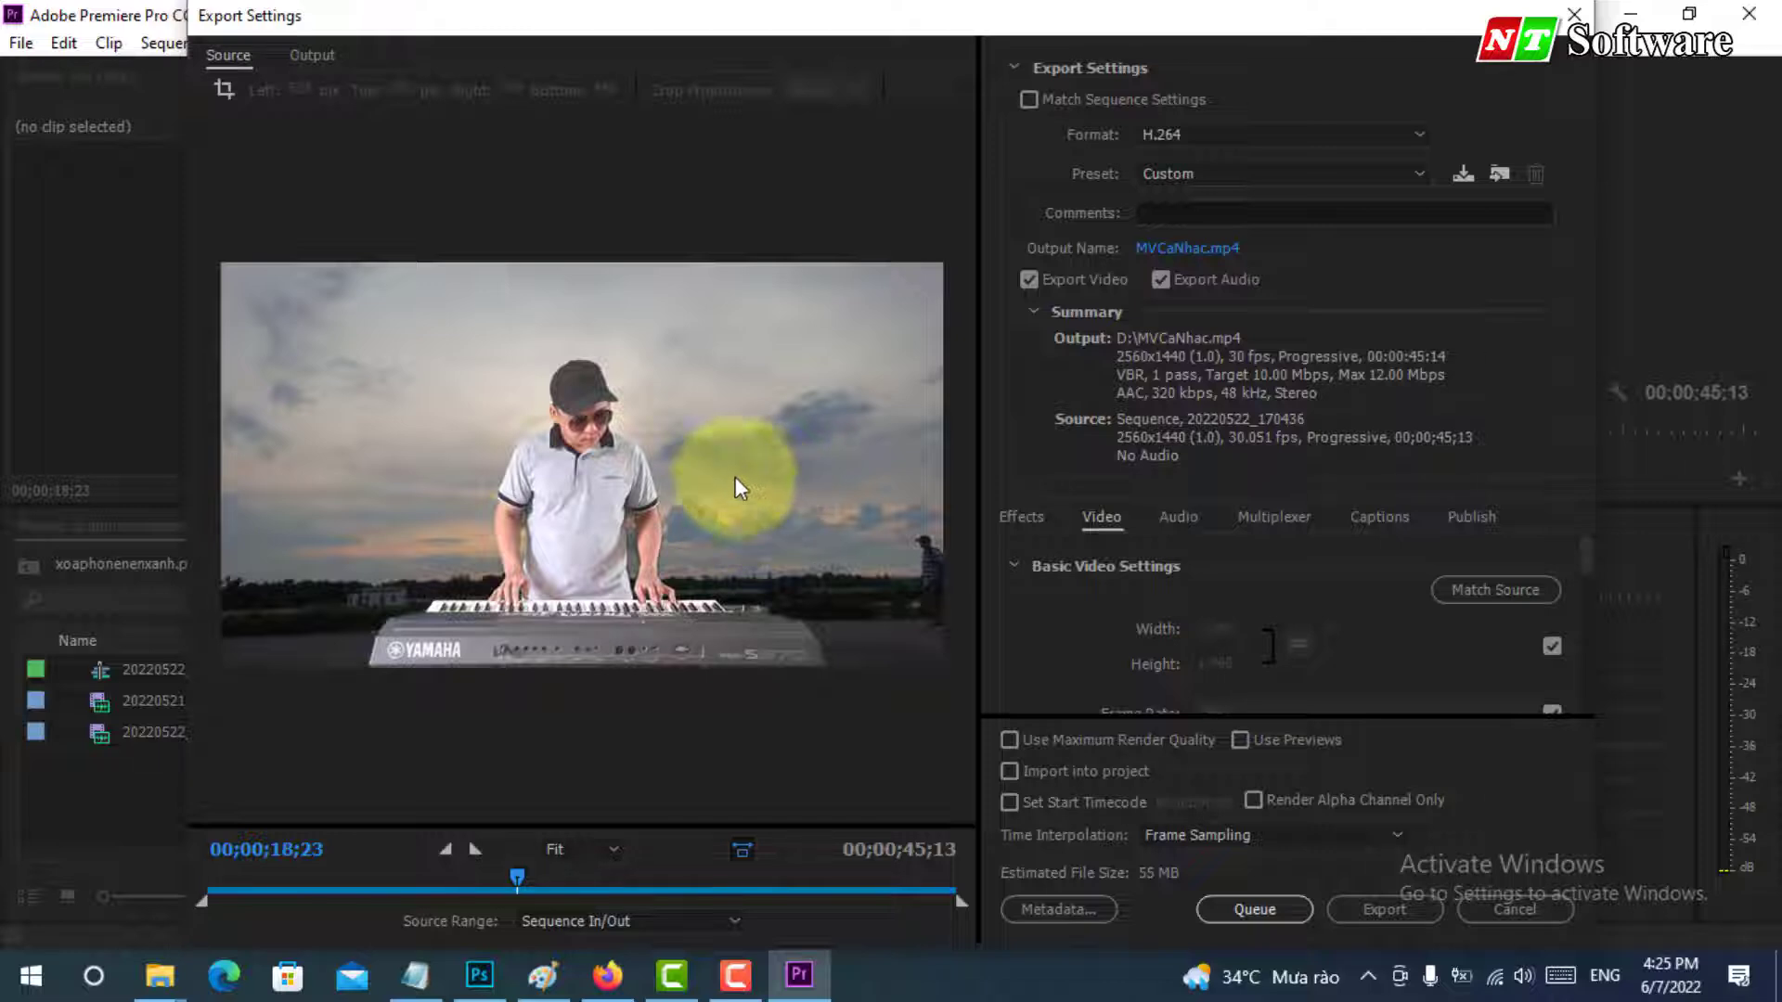
Step: Enable cropping of the output and freely reshape the crop frame around the performer to about 1497 x 974 pixels
click(223, 93)
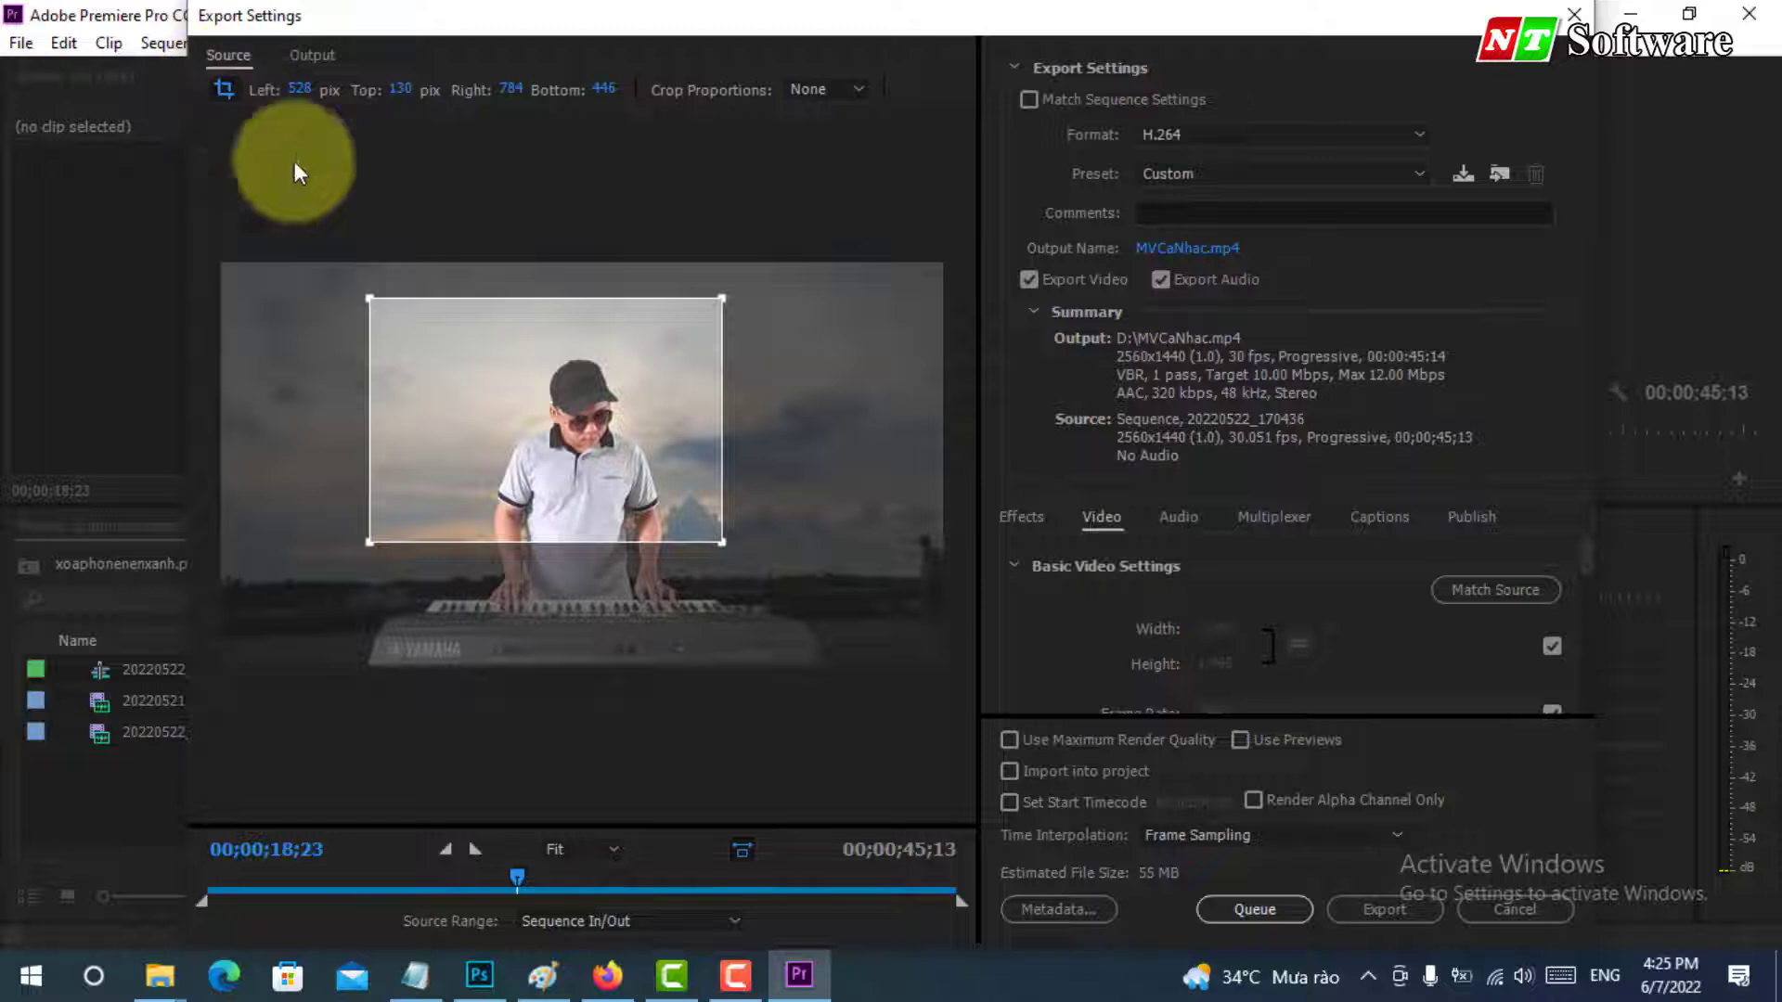
drag(418, 375, 516, 427)
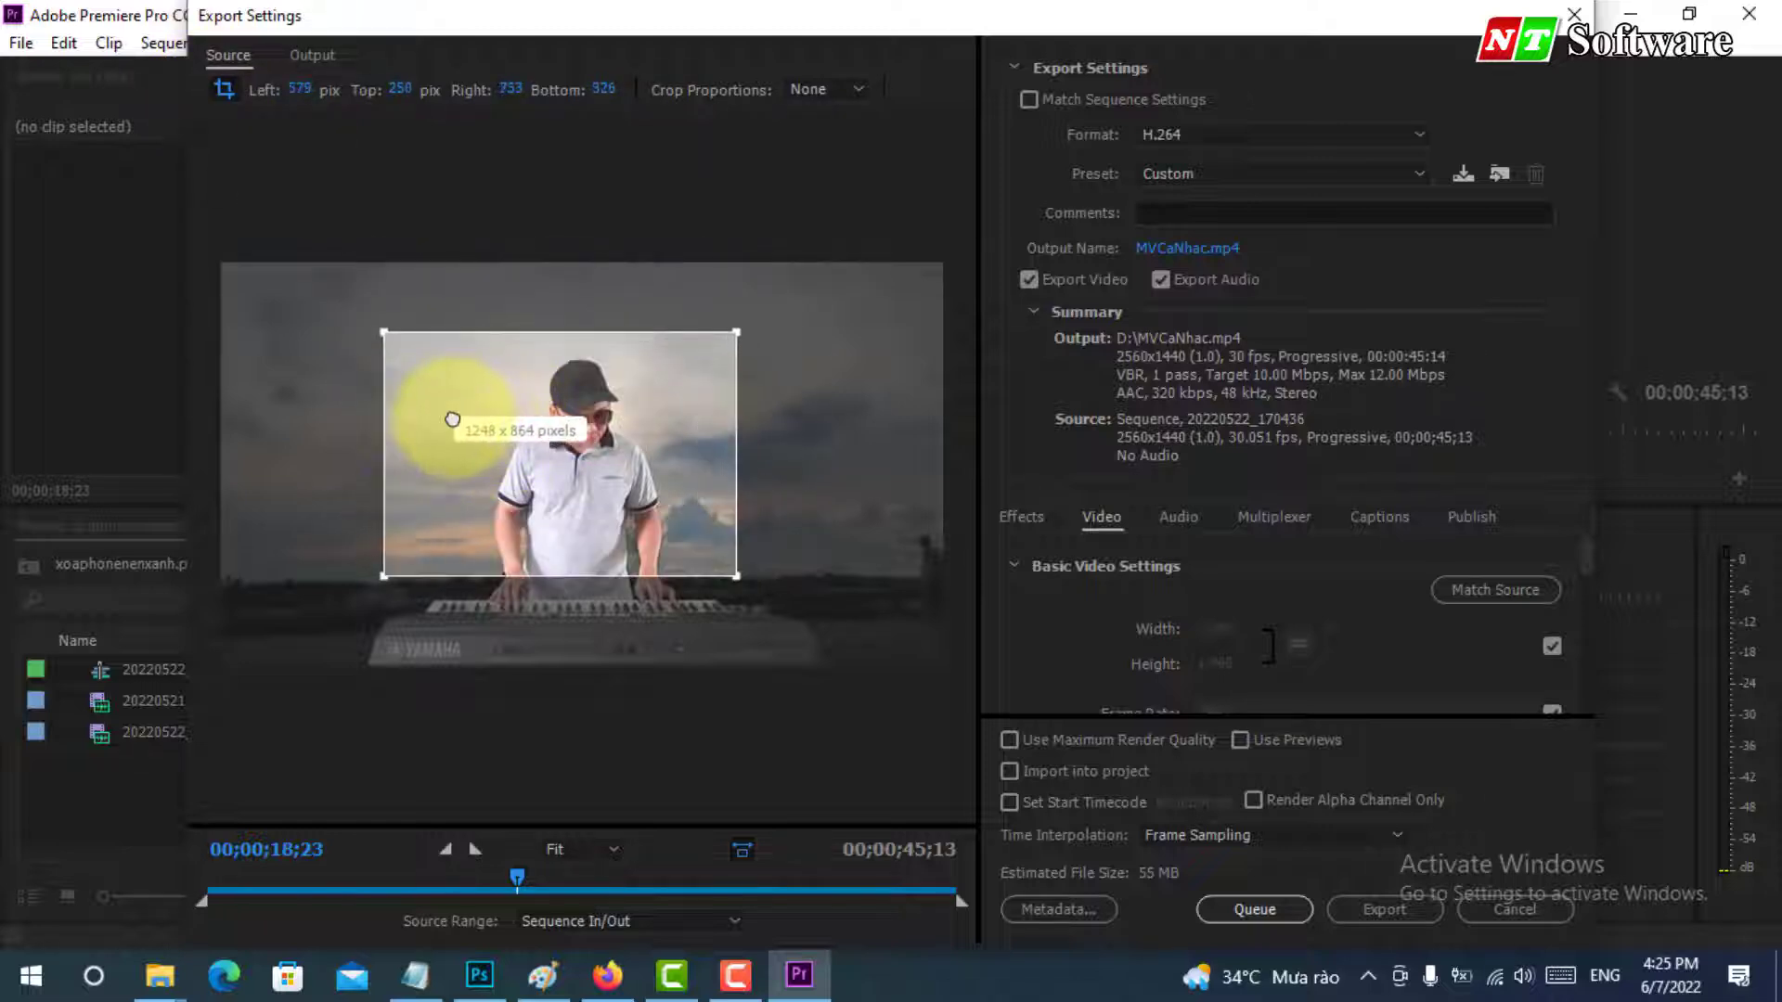
mouse_move(731, 577)
mouse_down()
mouse_move(727, 607)
mouse_move(811, 648)
mouse_move(760, 563)
mouse_up()
drag(796, 303, 784, 315)
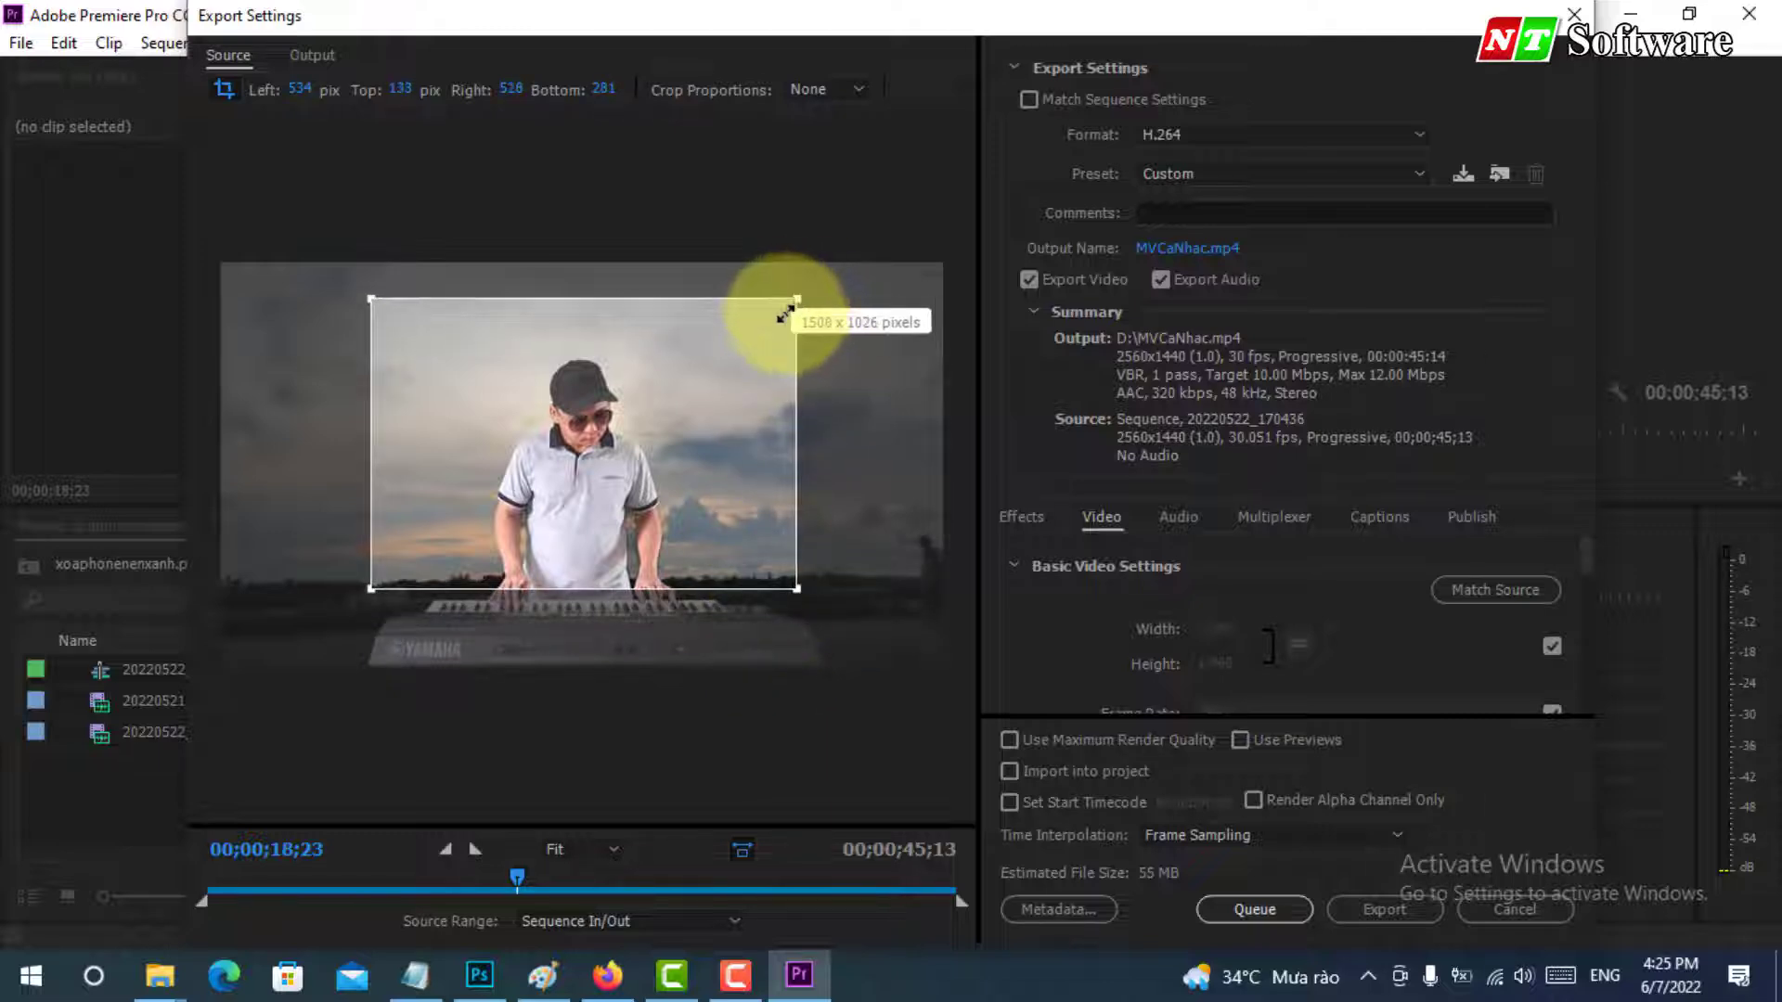
drag(375, 317, 449, 364)
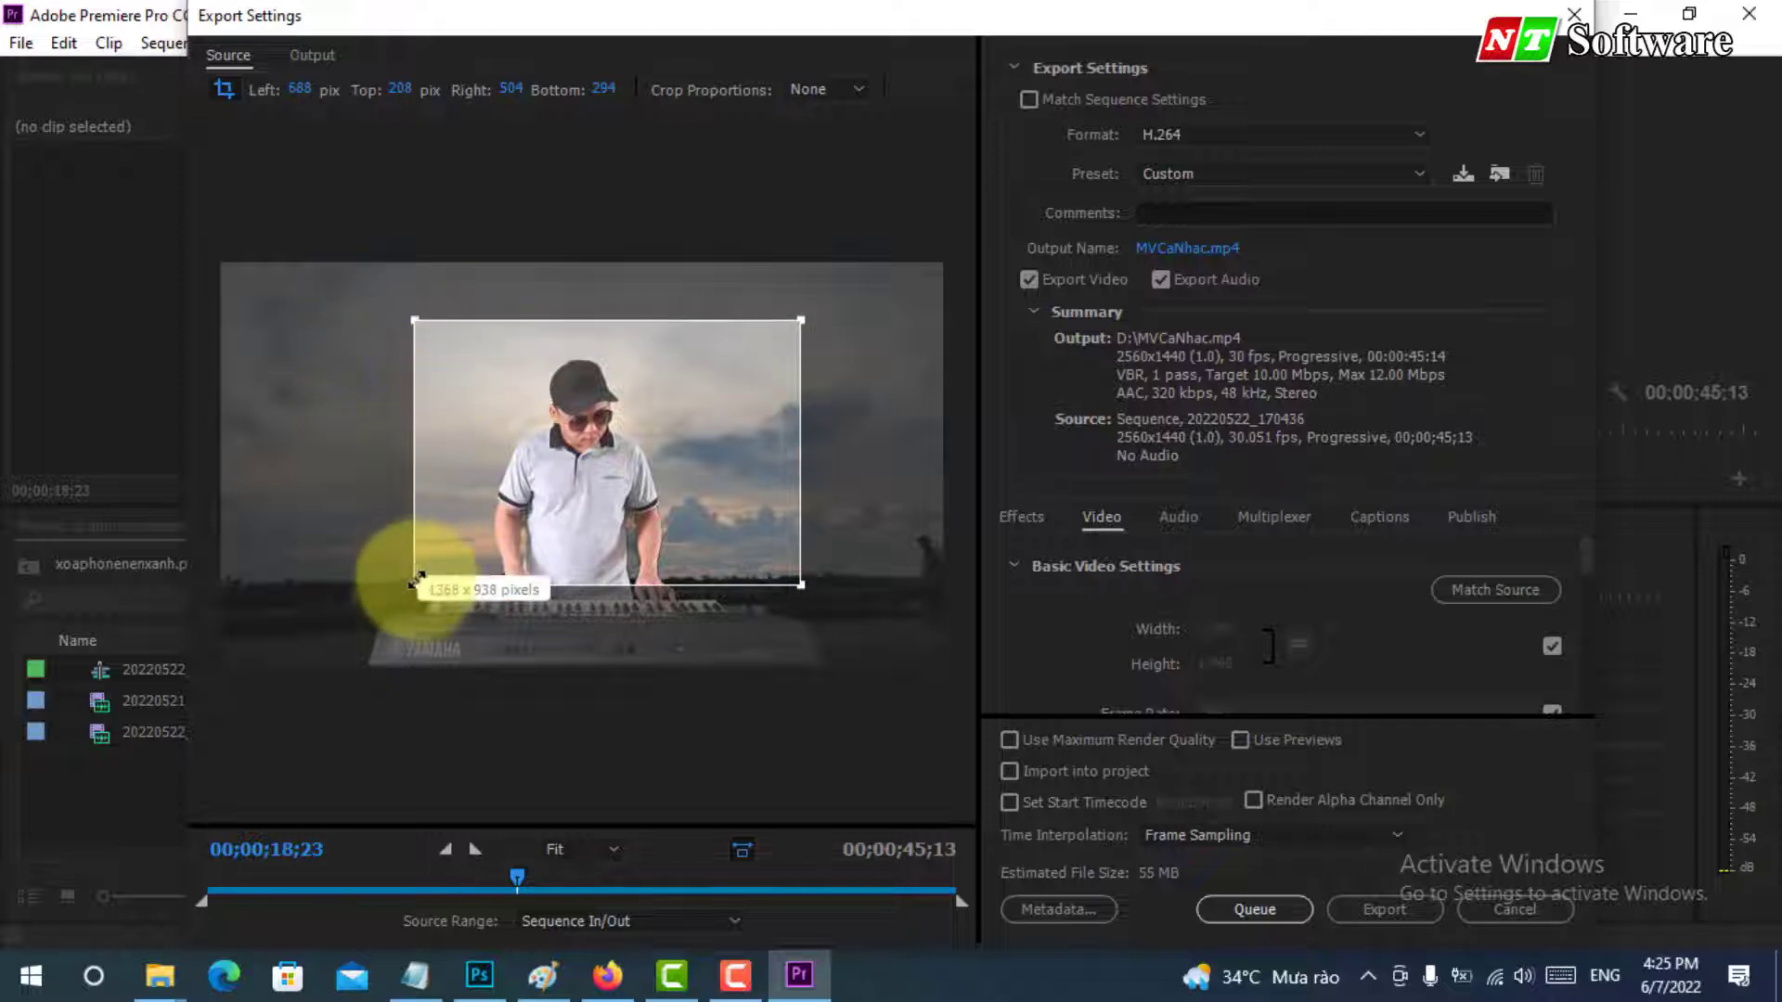
drag(415, 585, 378, 596)
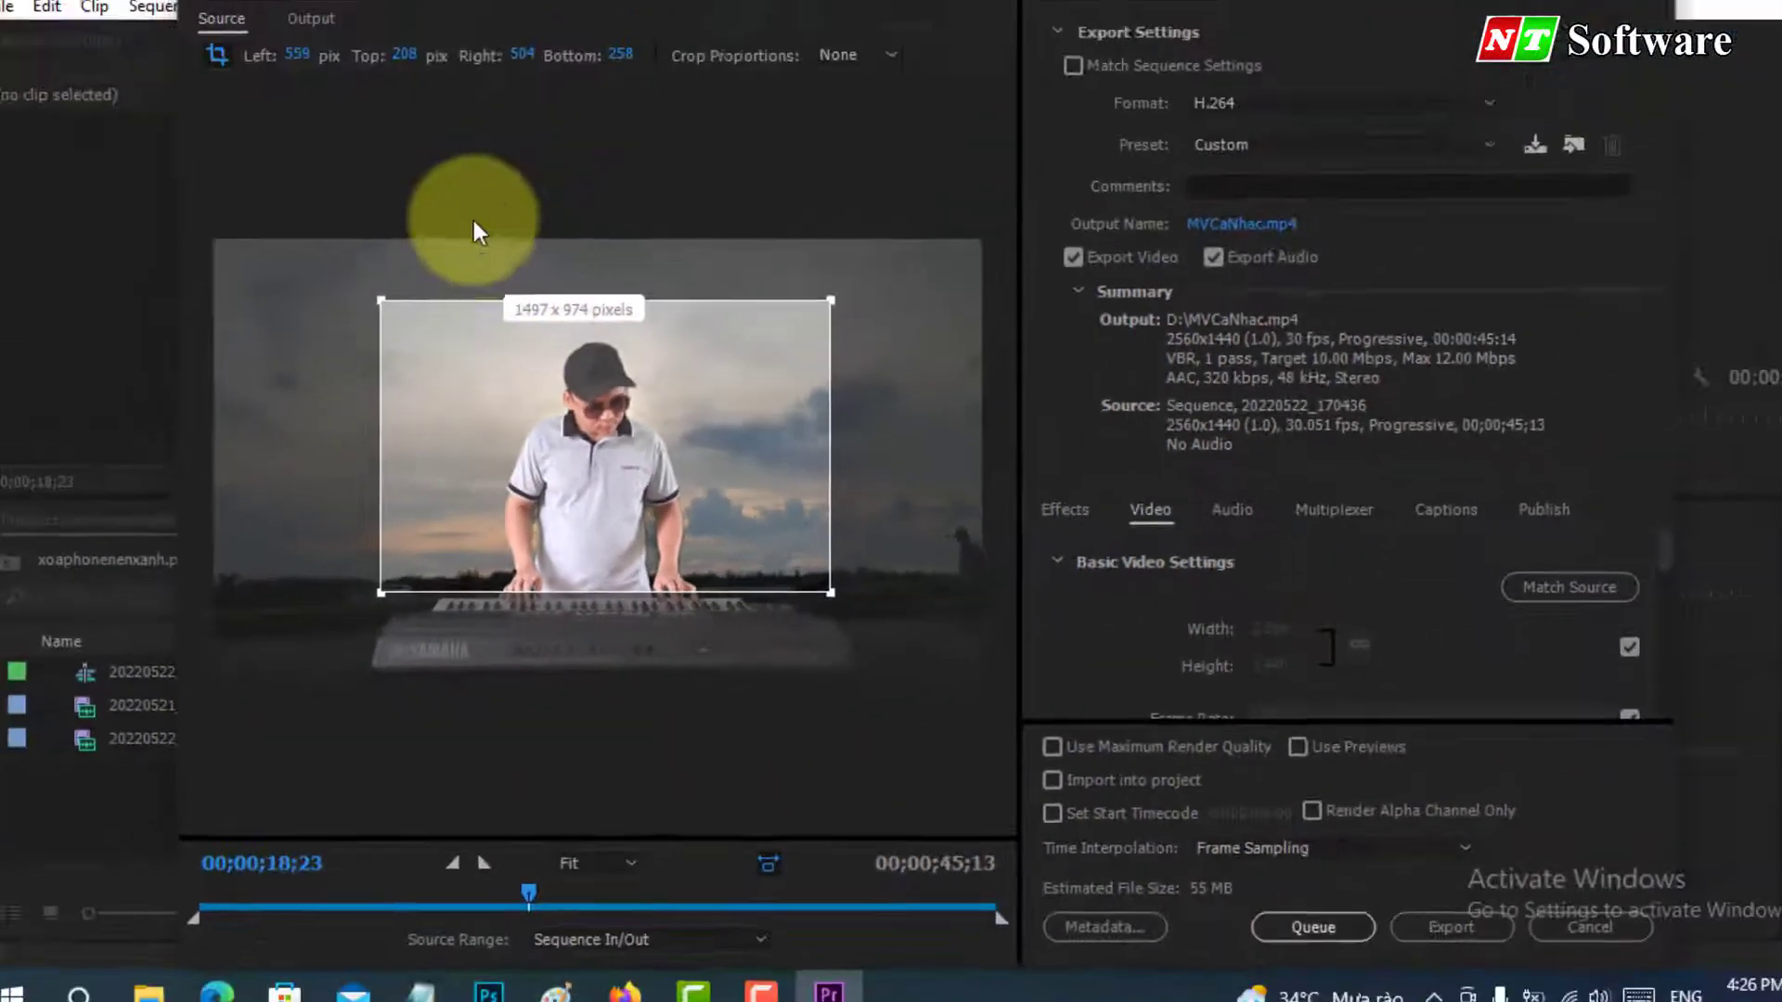
Step: Set the crop proportions to 9:16 and fit the crop frame around the performer at about 733 x 1303 pixels
click(831, 87)
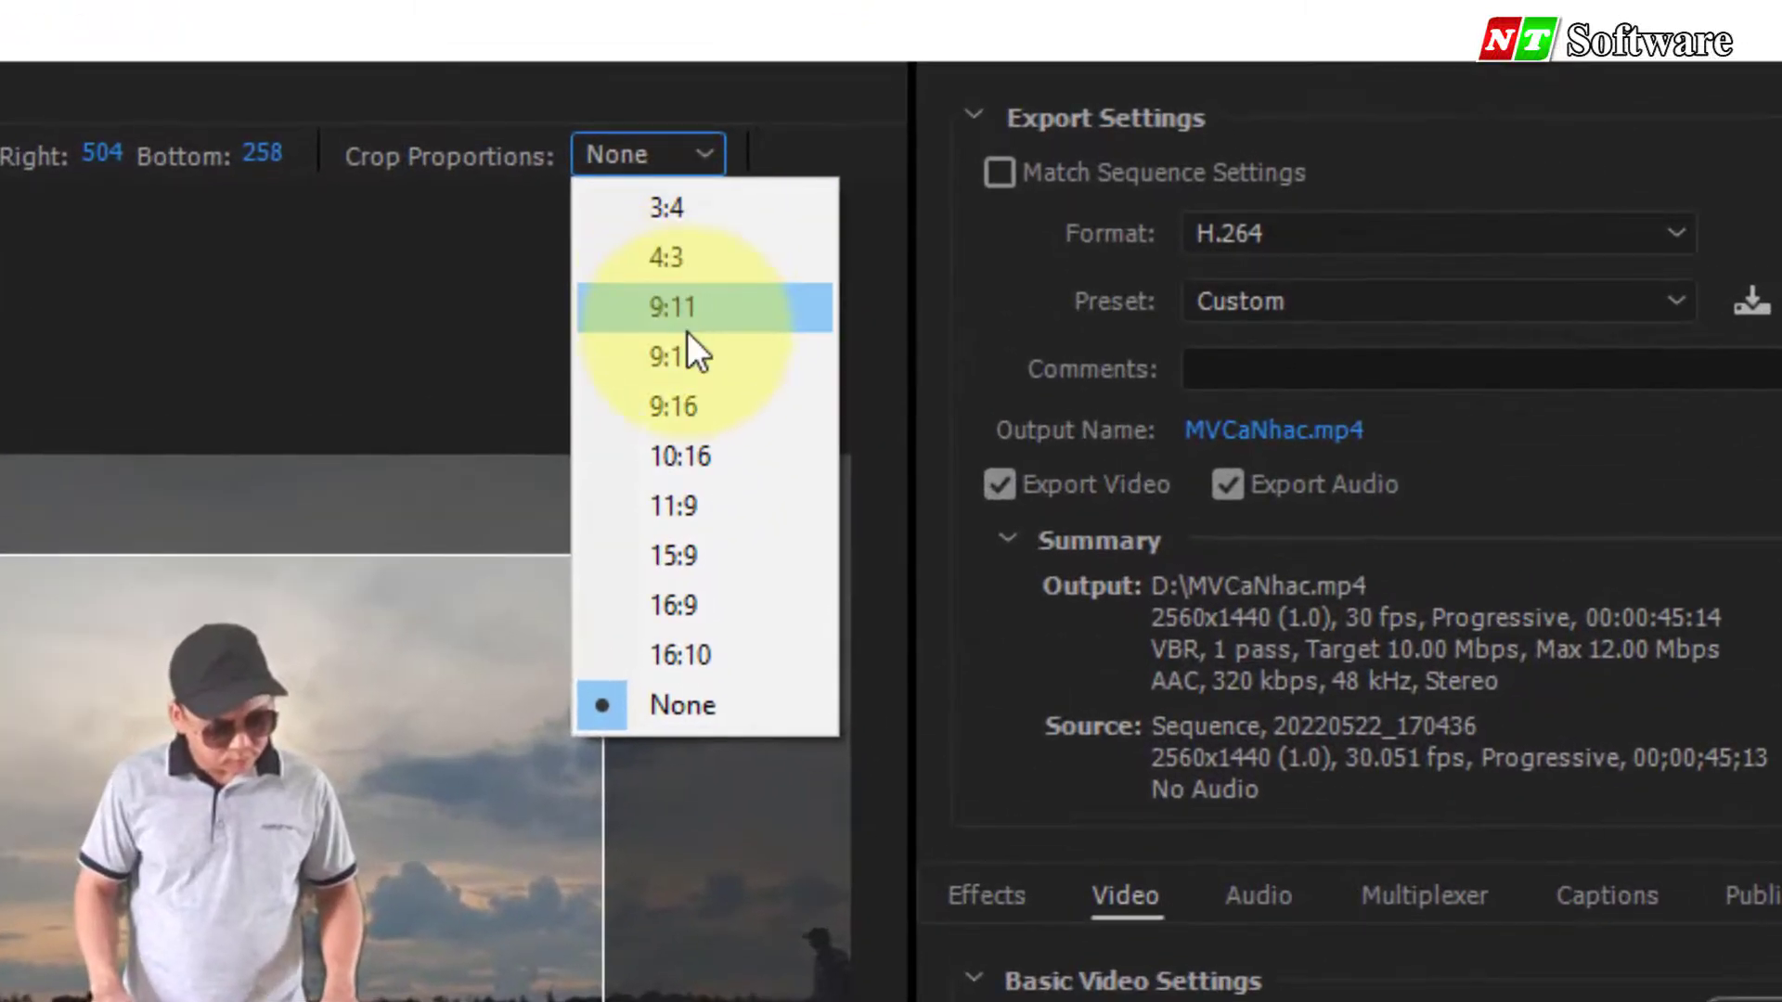
click(698, 401)
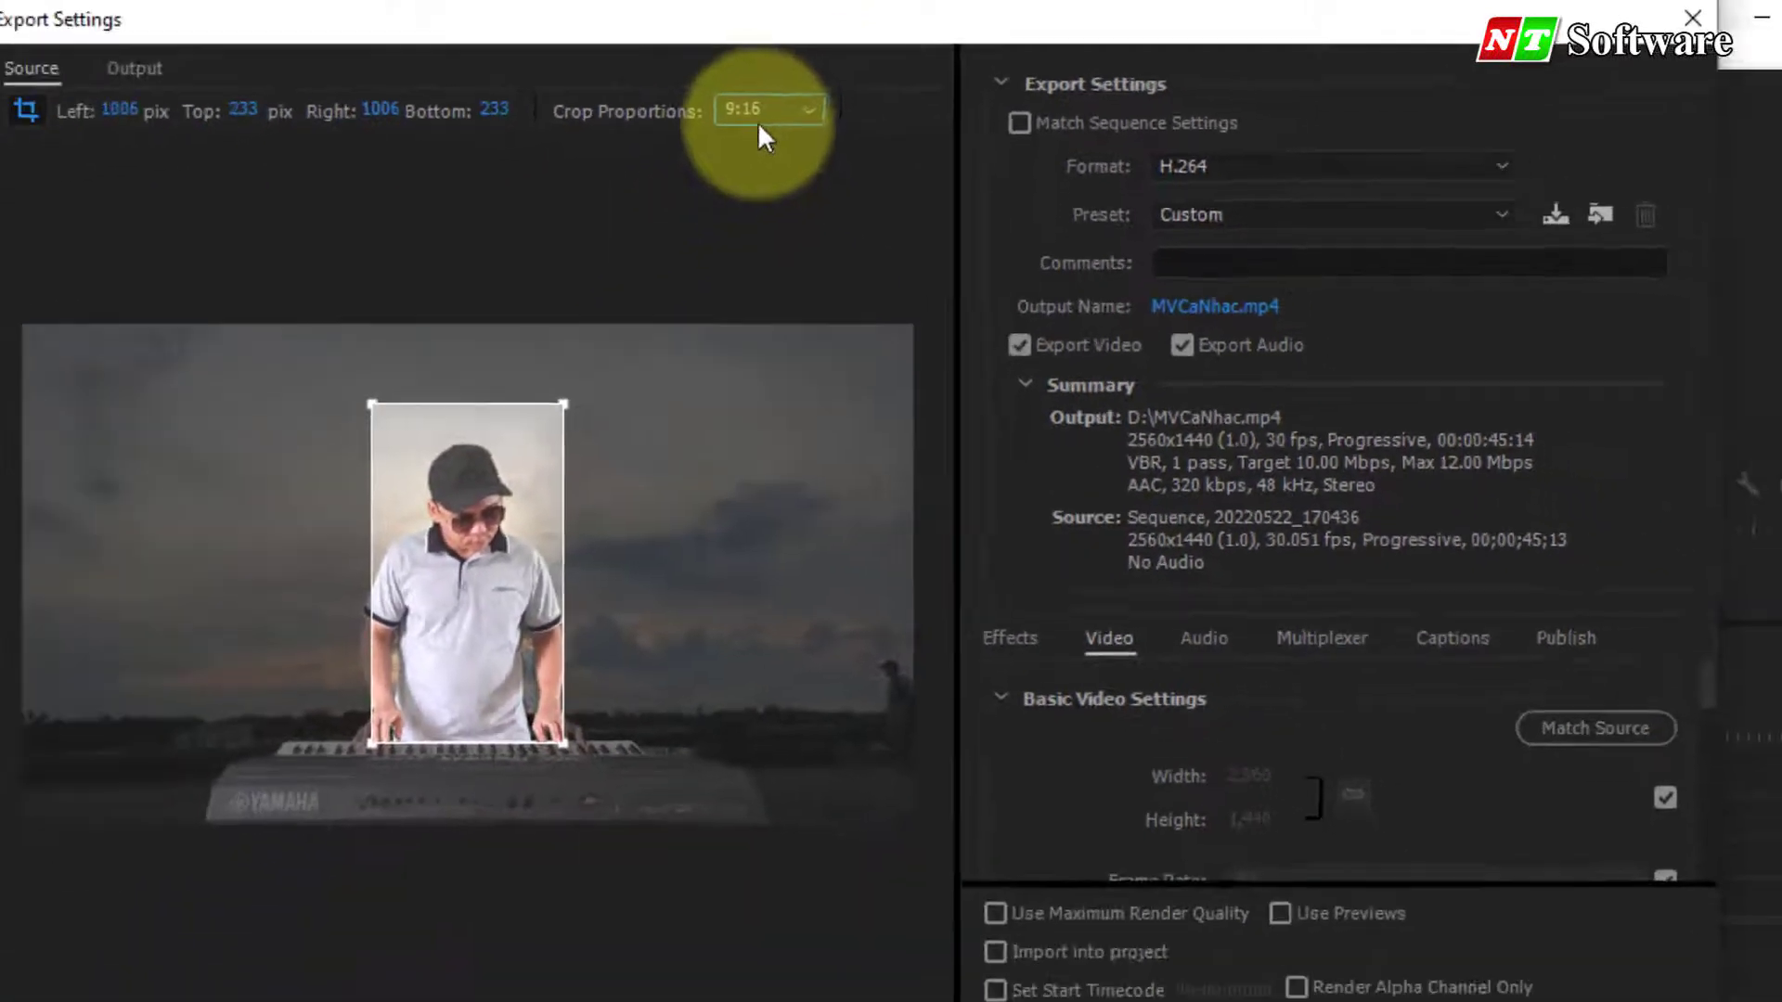
drag(420, 483, 471, 706)
drag(584, 571, 691, 620)
drag(561, 633, 612, 594)
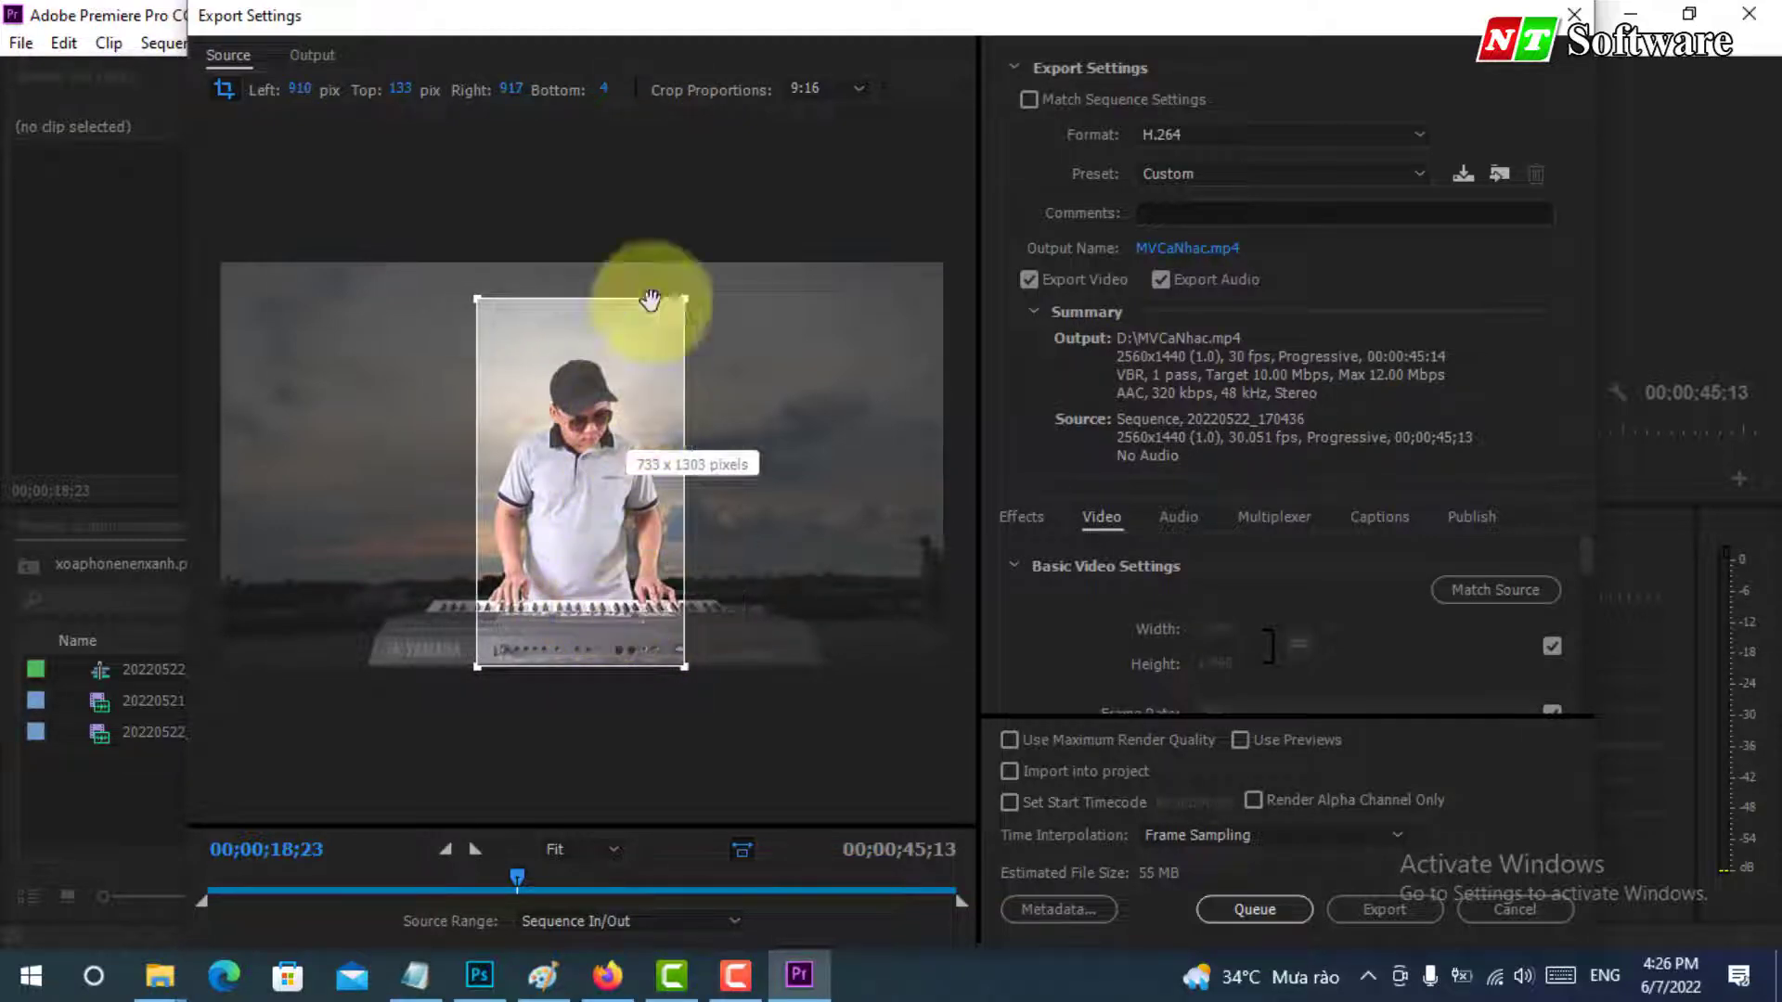
Step: Change the crop proportions to 4:3 and resize and center the crop frame on the performer, about 1635 x 1227 pixels
click(805, 89)
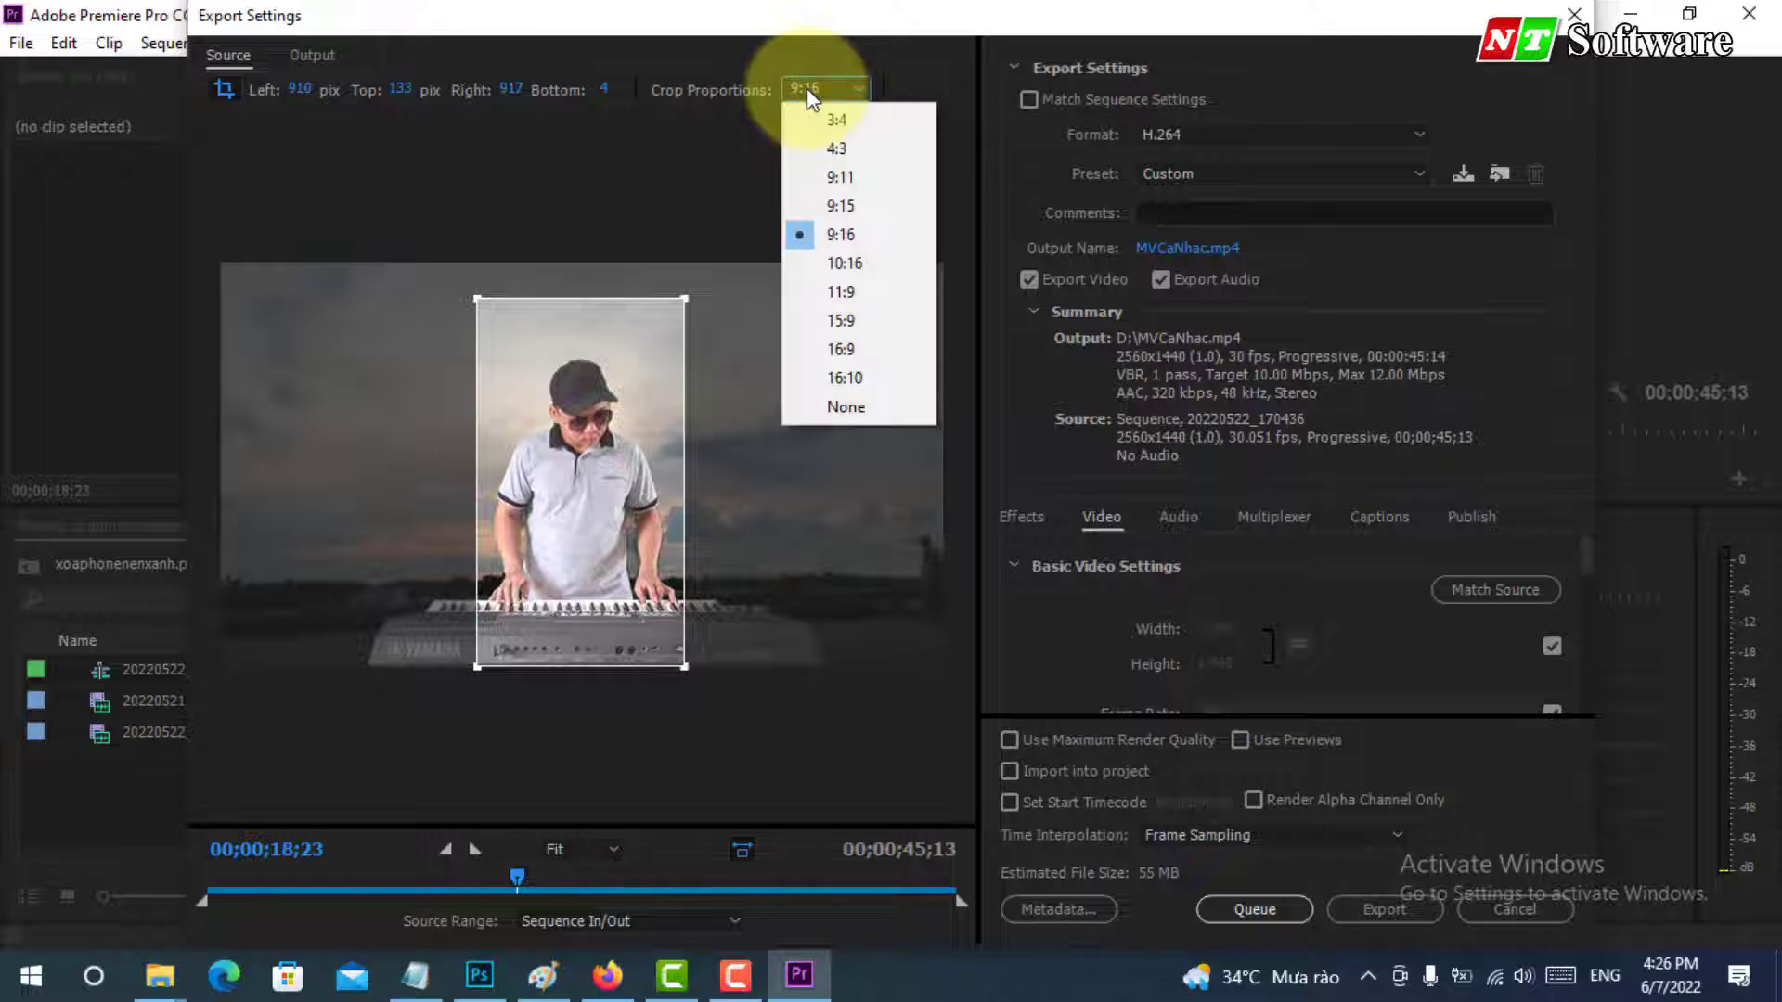
click(839, 154)
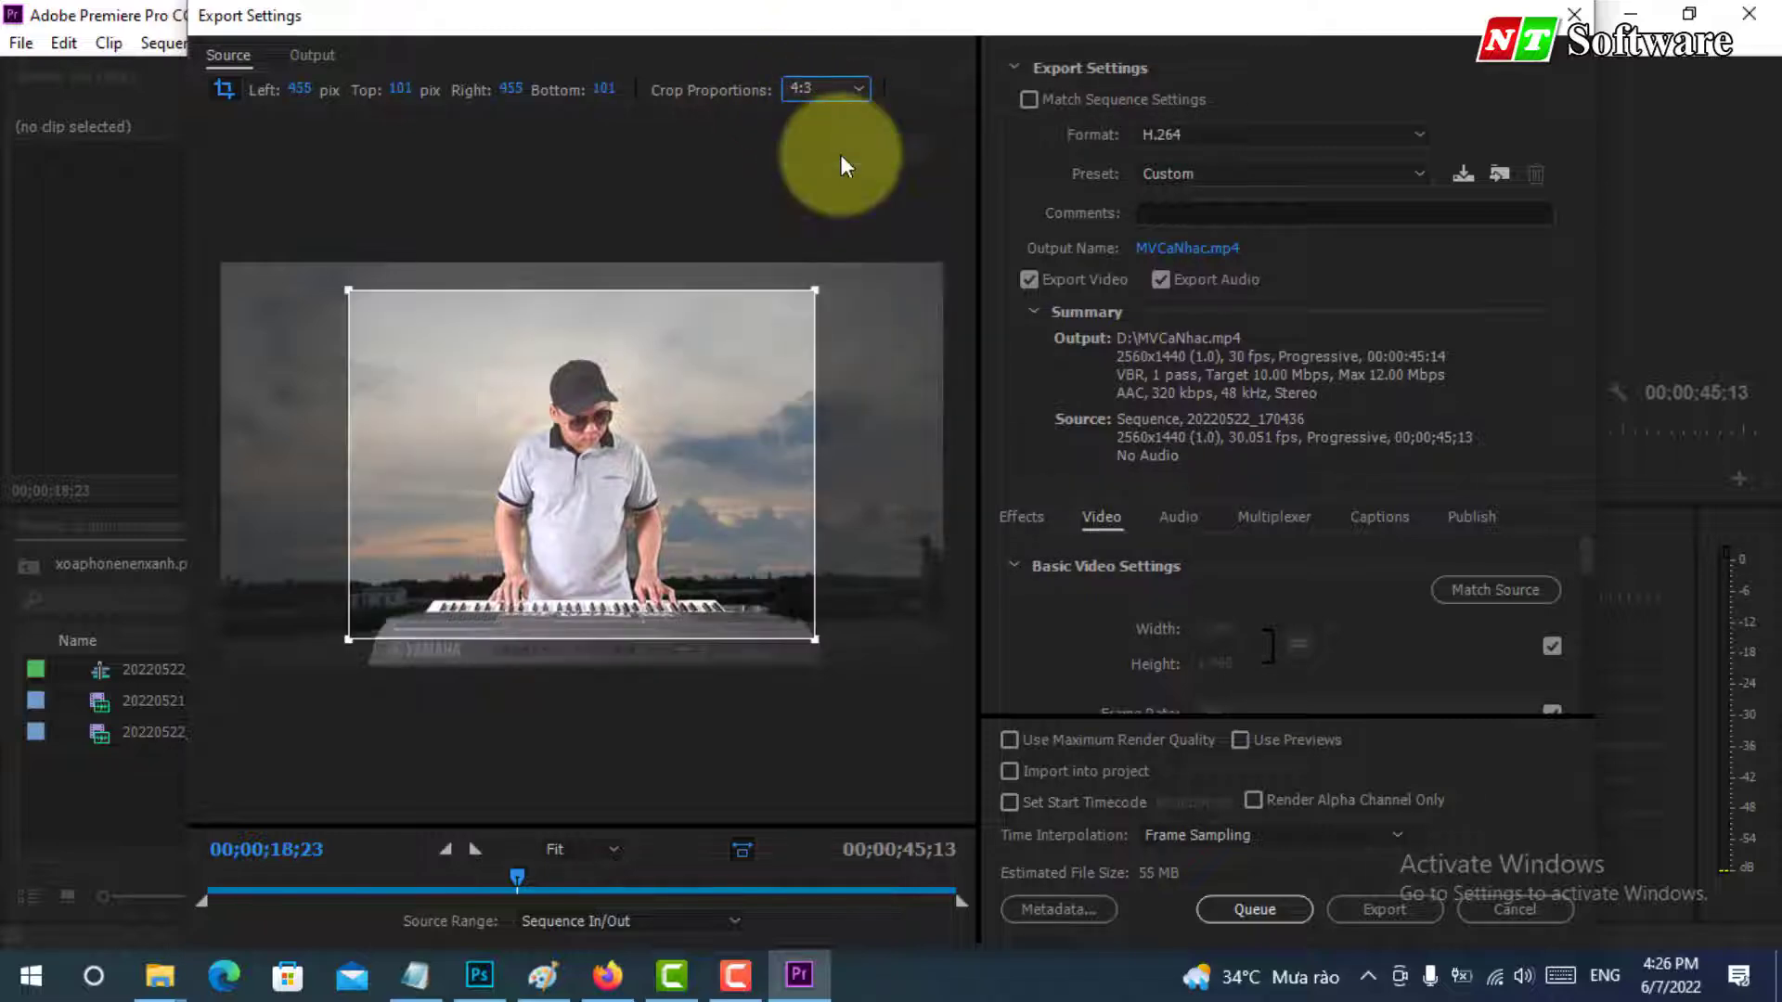
drag(744, 337, 656, 409)
mouse_move(770, 296)
mouse_down()
mouse_move(807, 267)
mouse_move(770, 291)
mouse_up()
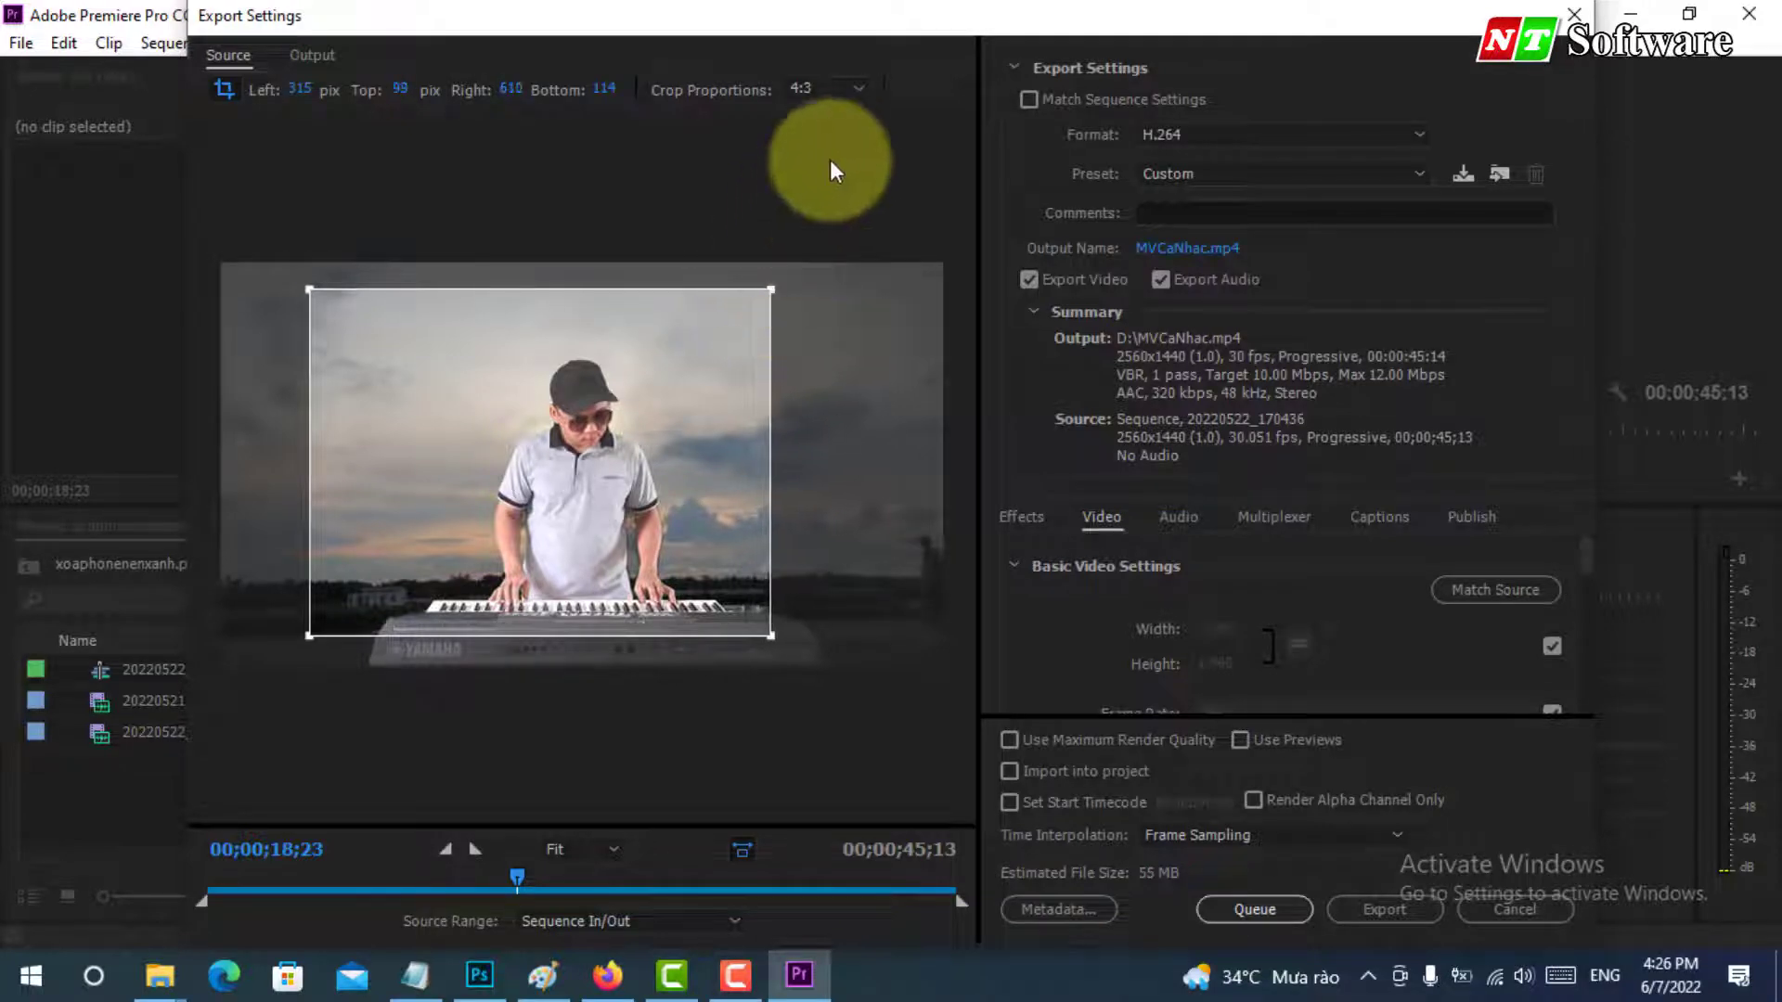
click(831, 89)
click(603, 502)
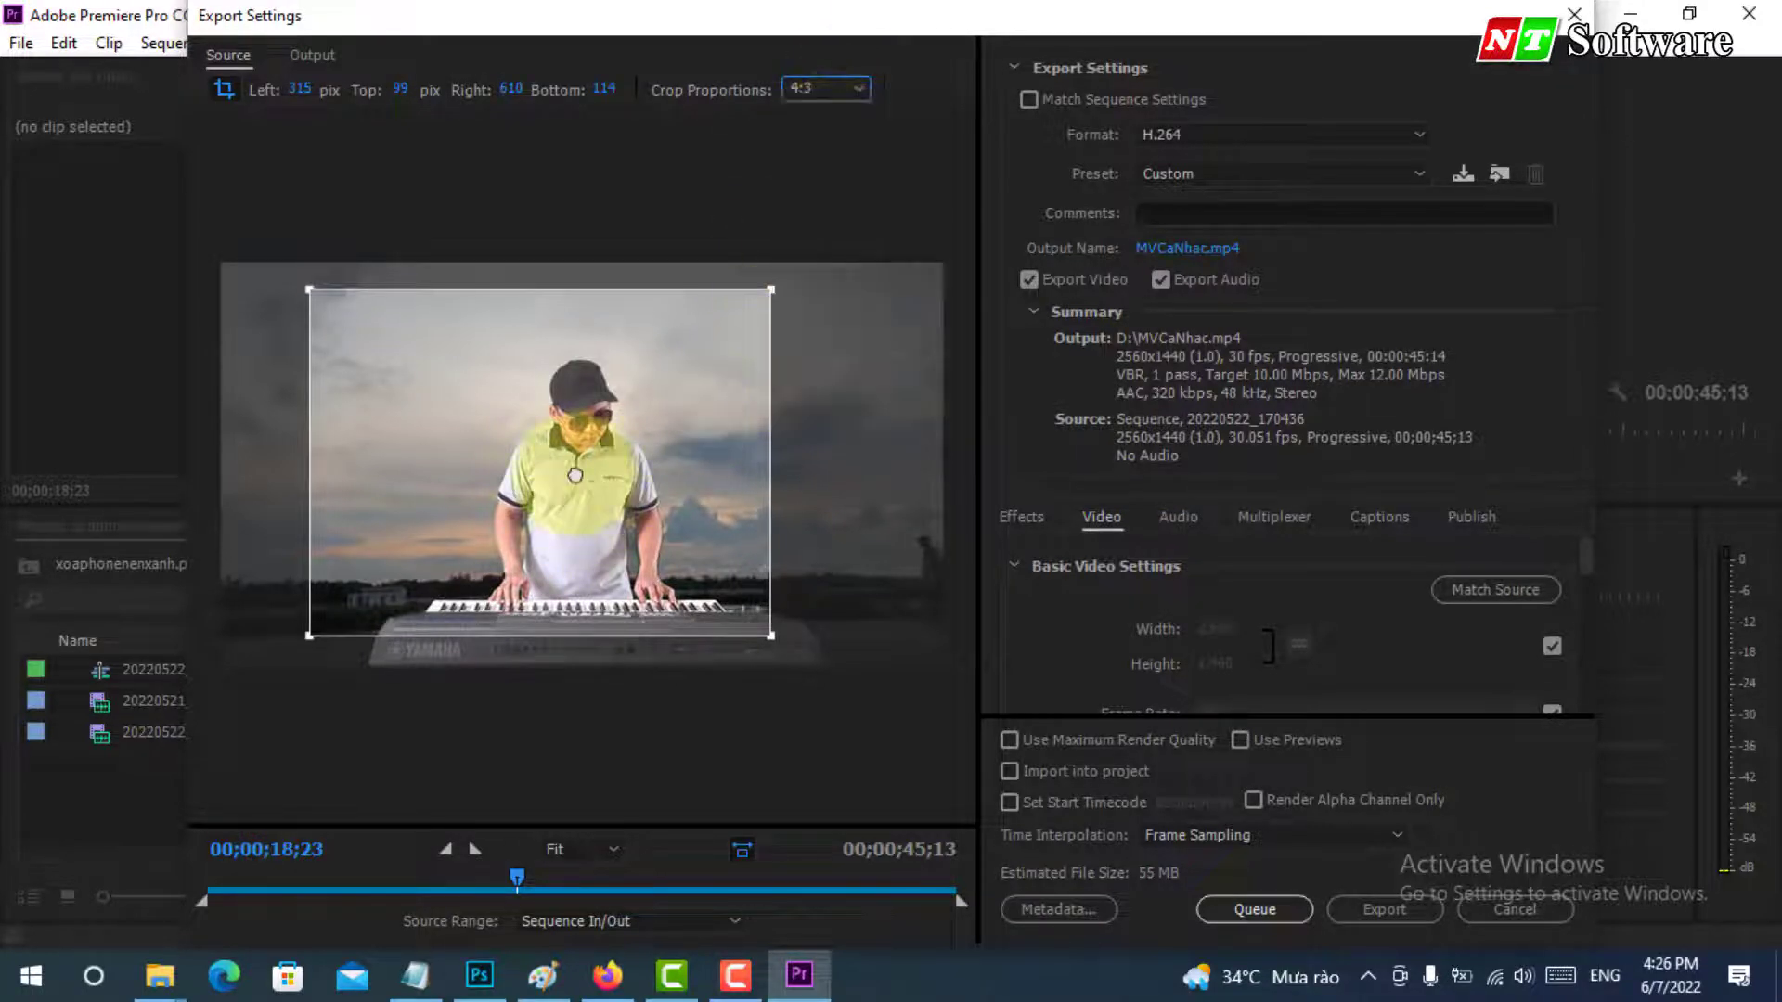
drag(573, 475, 621, 475)
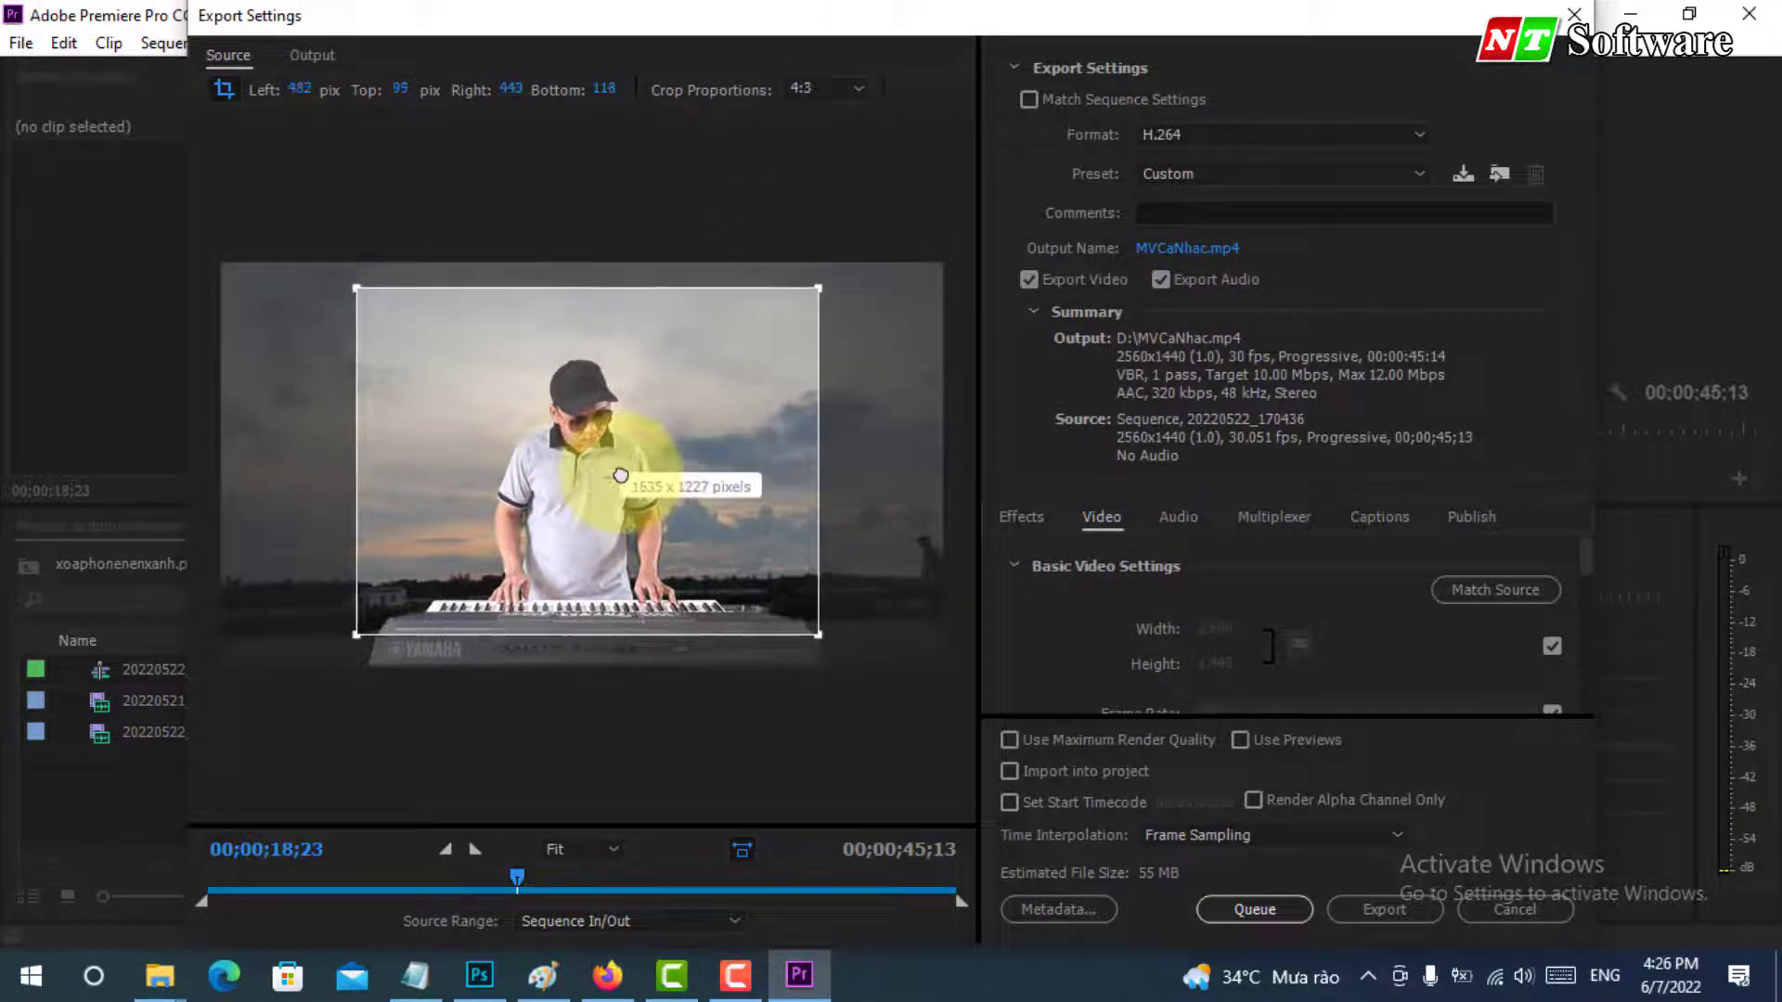
Step: Switch the crop proportions back to 9:16, enlarge and center the frame over the performer and keyboard, and turn cropping off
click(841, 91)
click(879, 224)
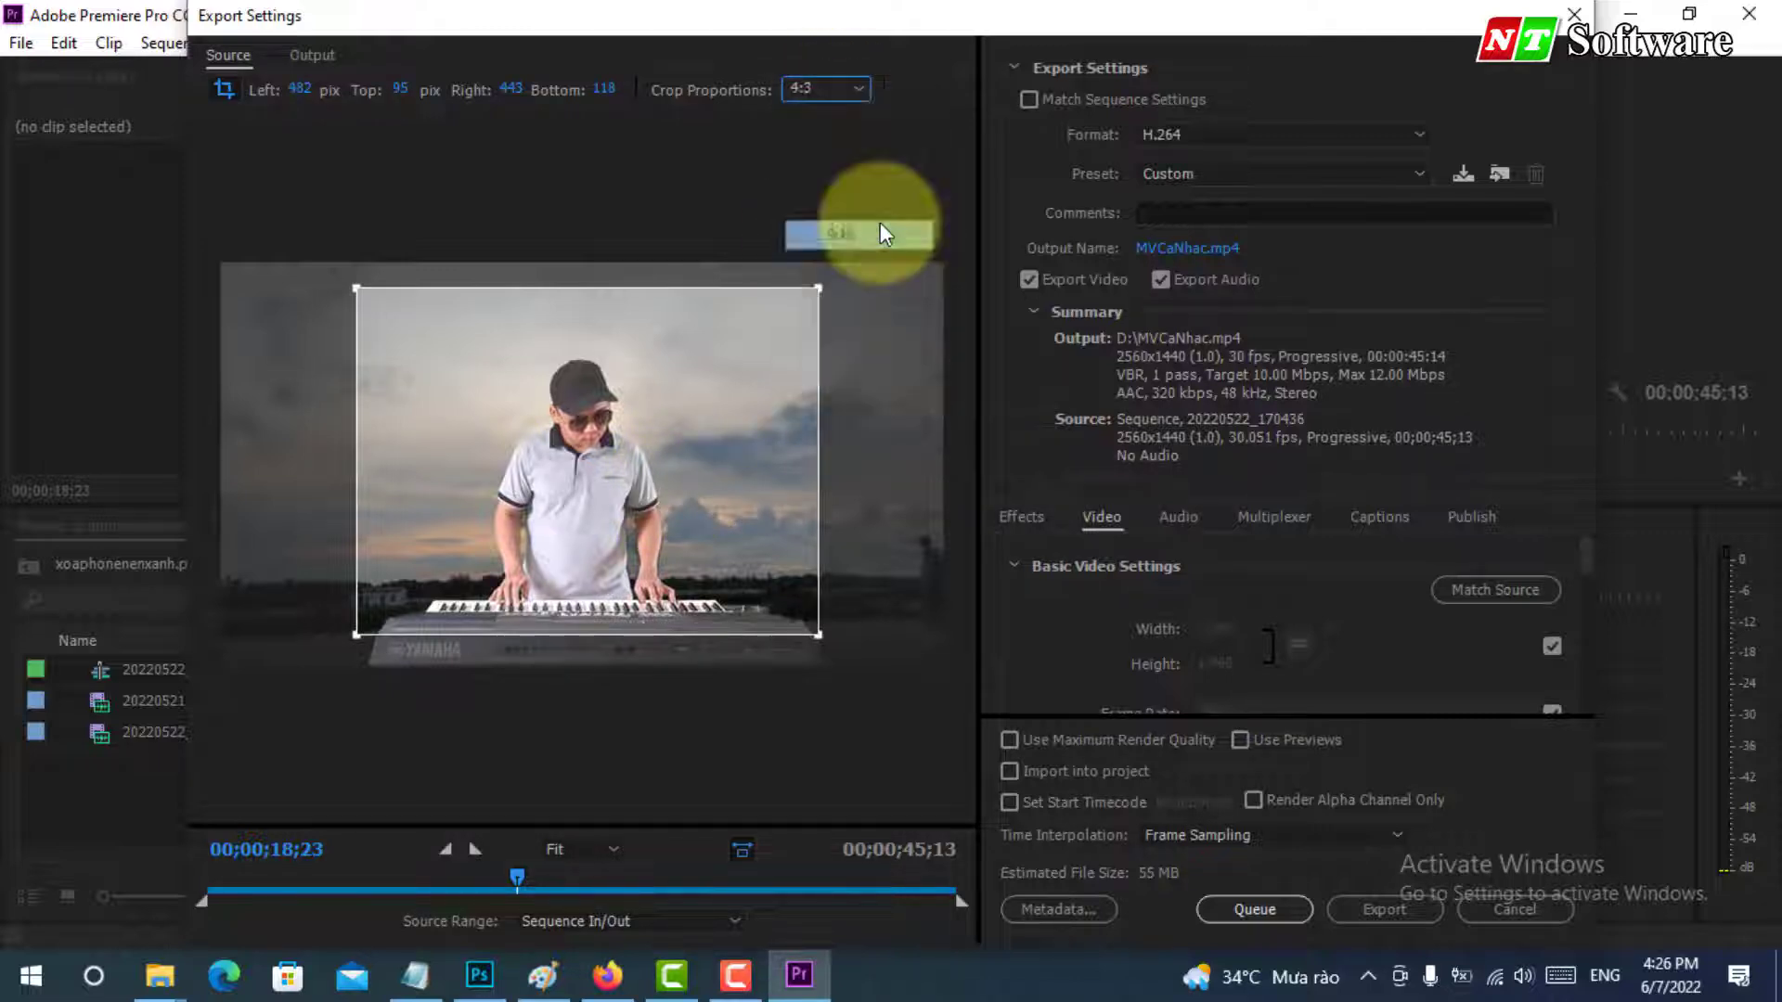
drag(584, 361, 562, 367)
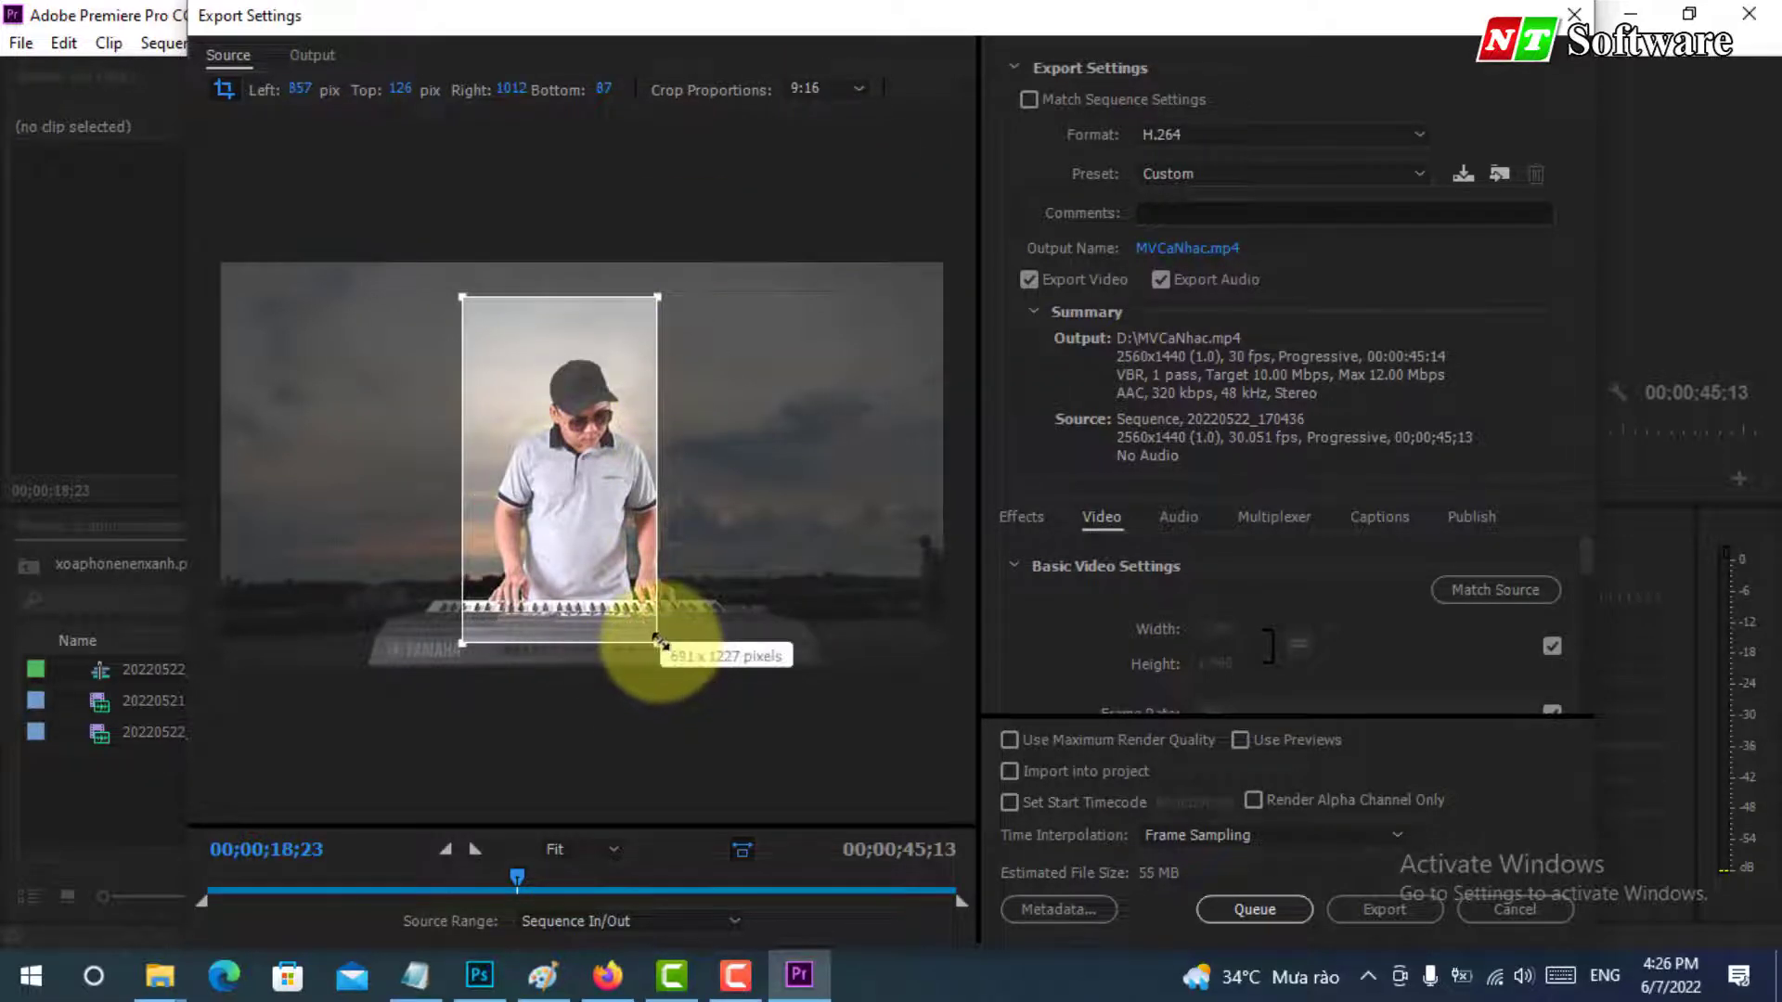
drag(659, 643, 753, 682)
drag(578, 619, 616, 610)
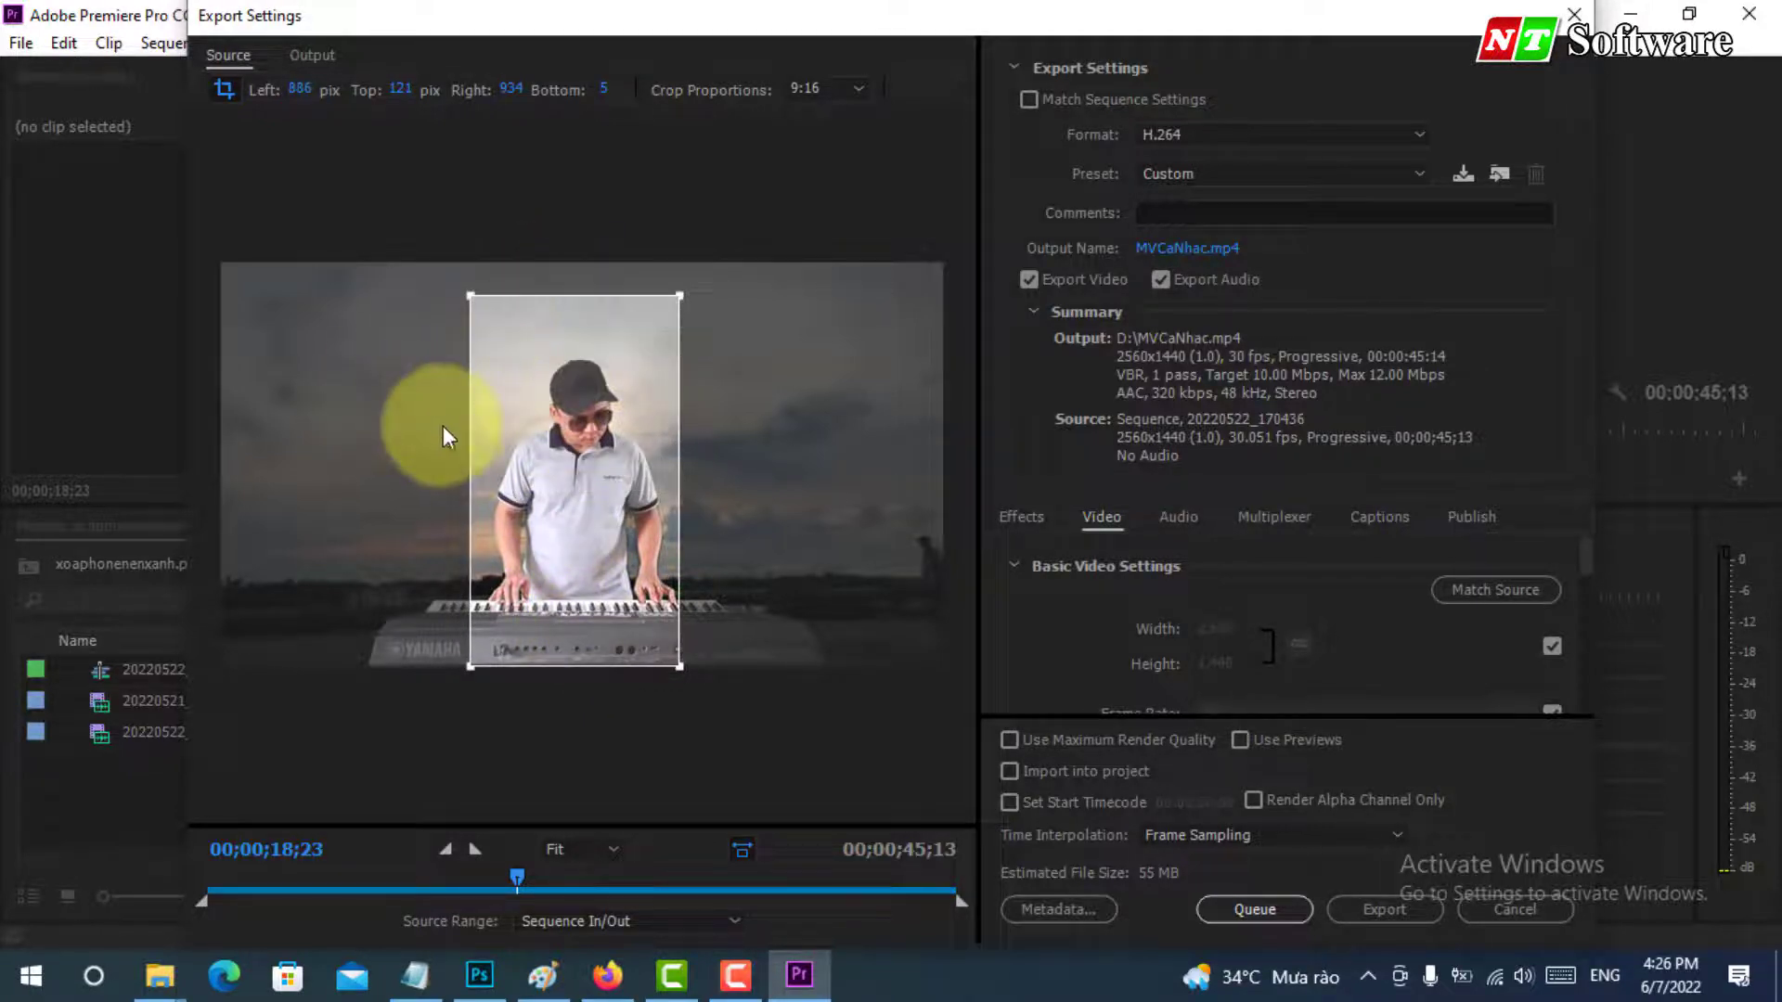
click(221, 87)
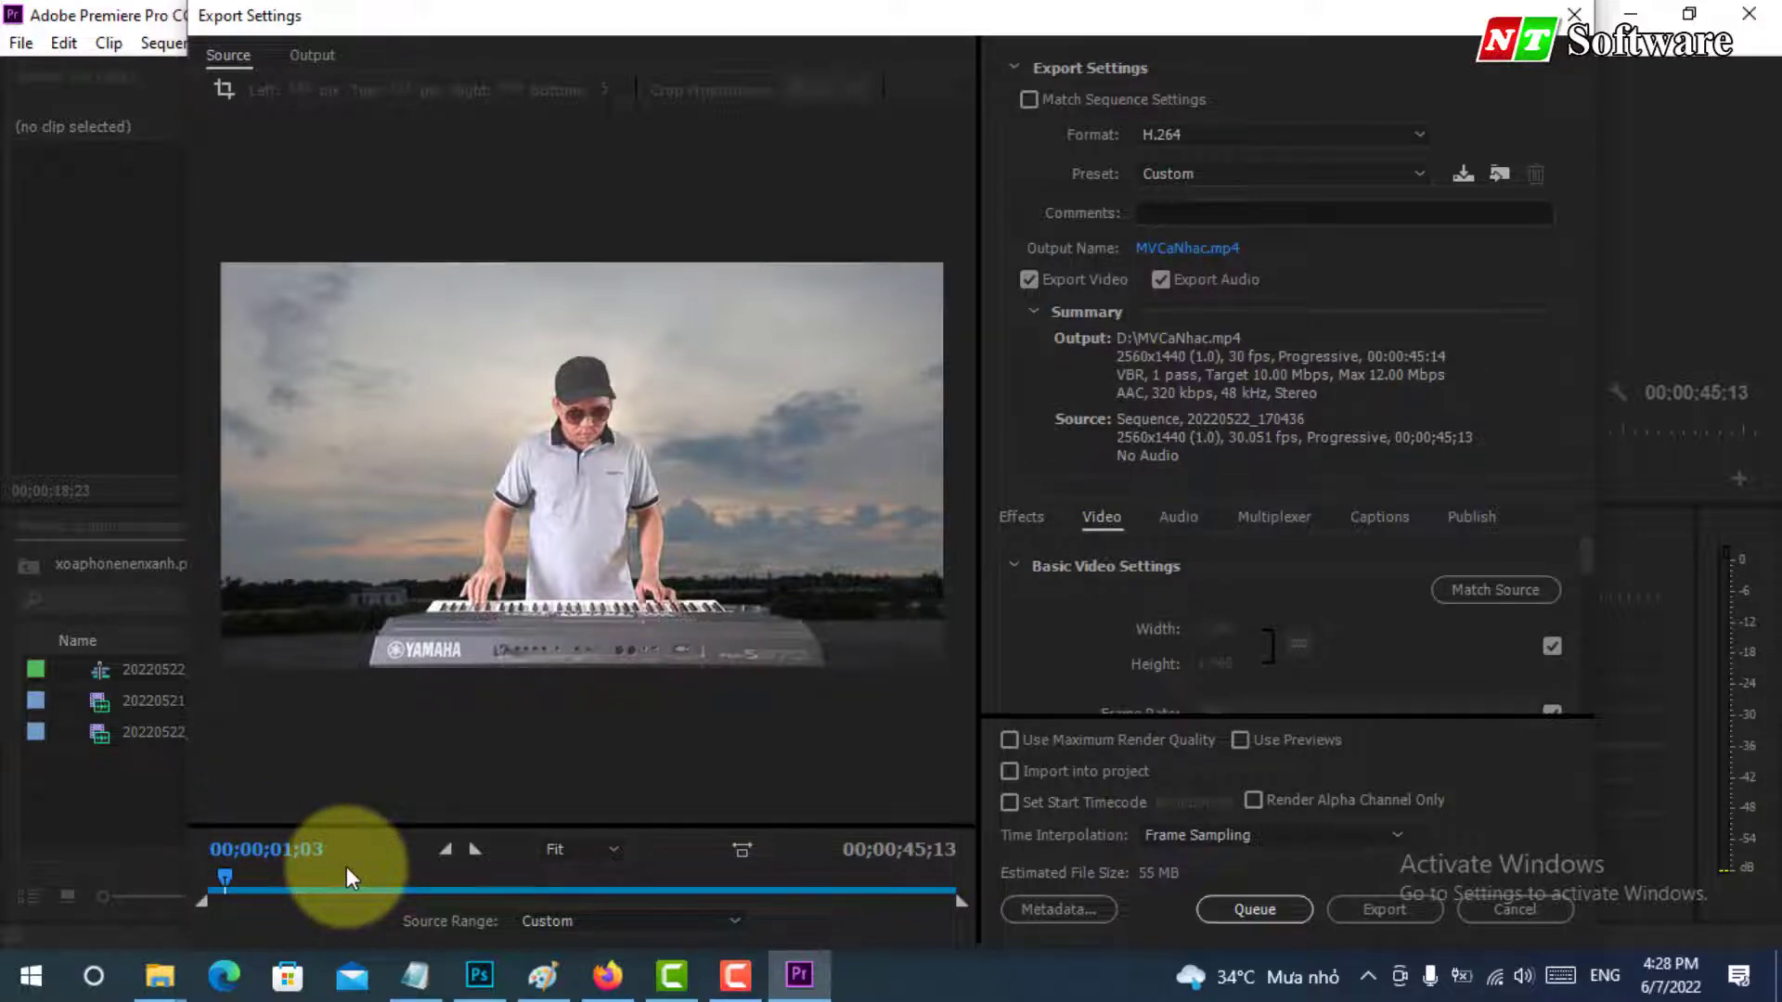
Step: Move the export preview to 00;00;20;07 and trim the start of the export range to about that point
click(208, 905)
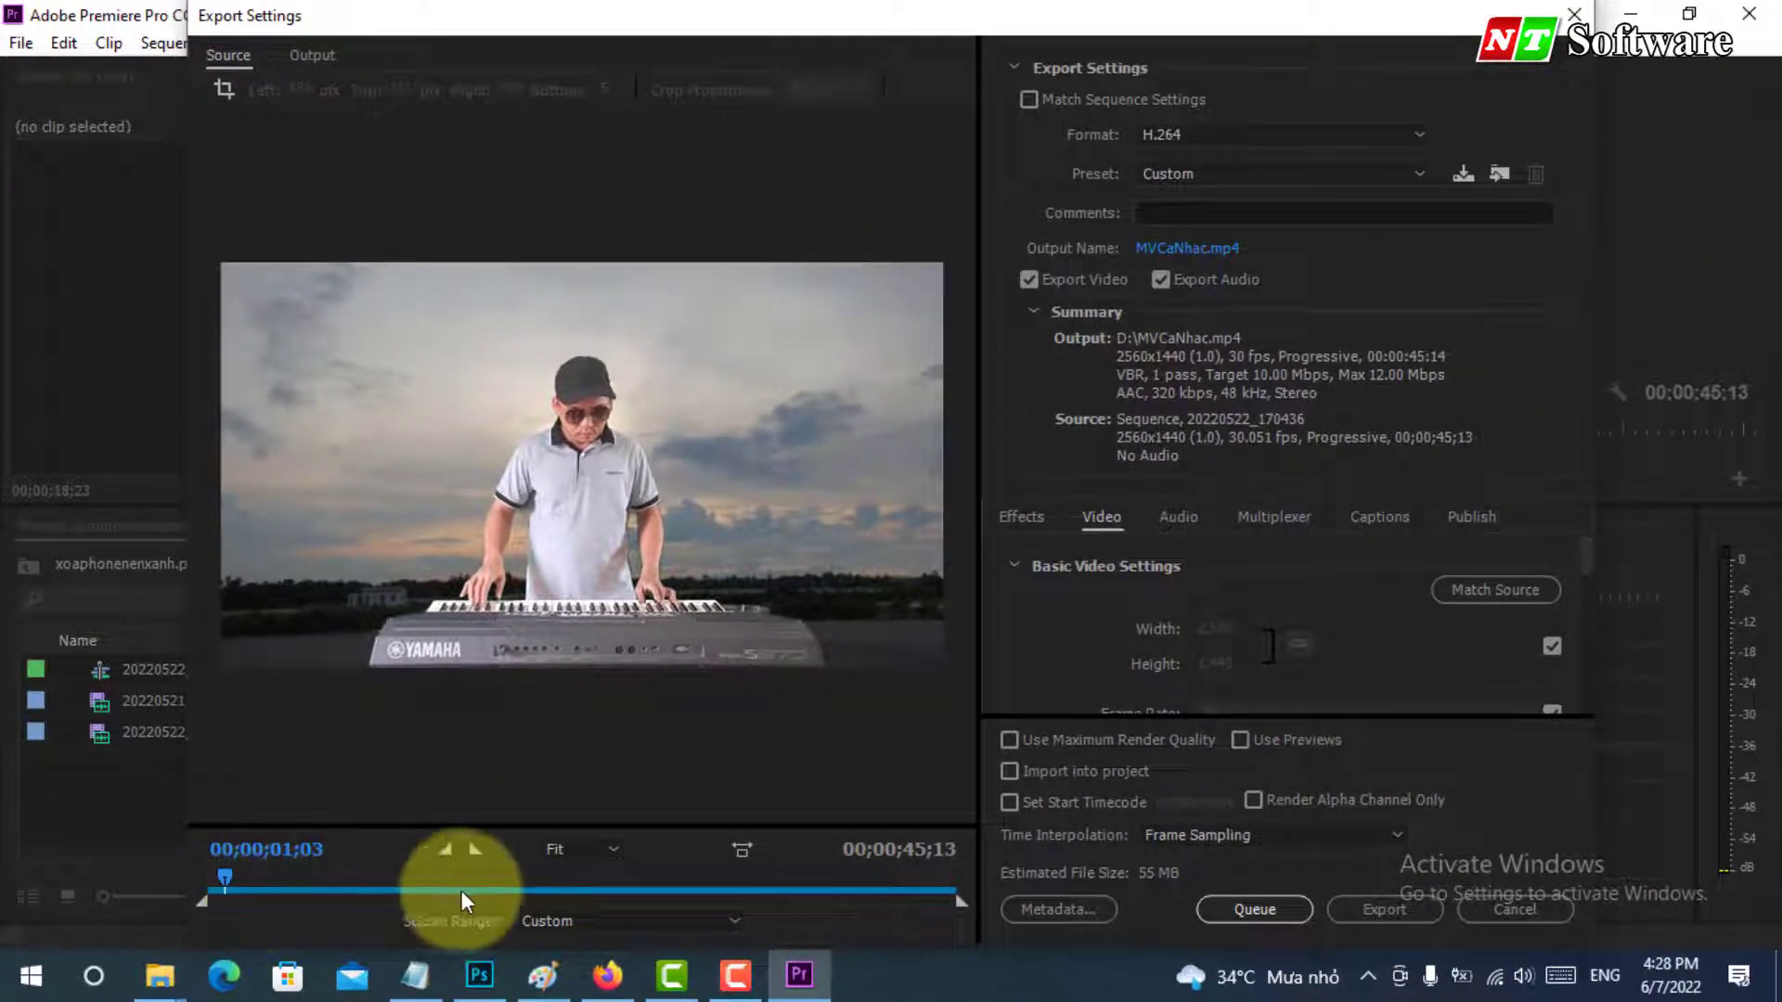
drag(461, 889, 542, 881)
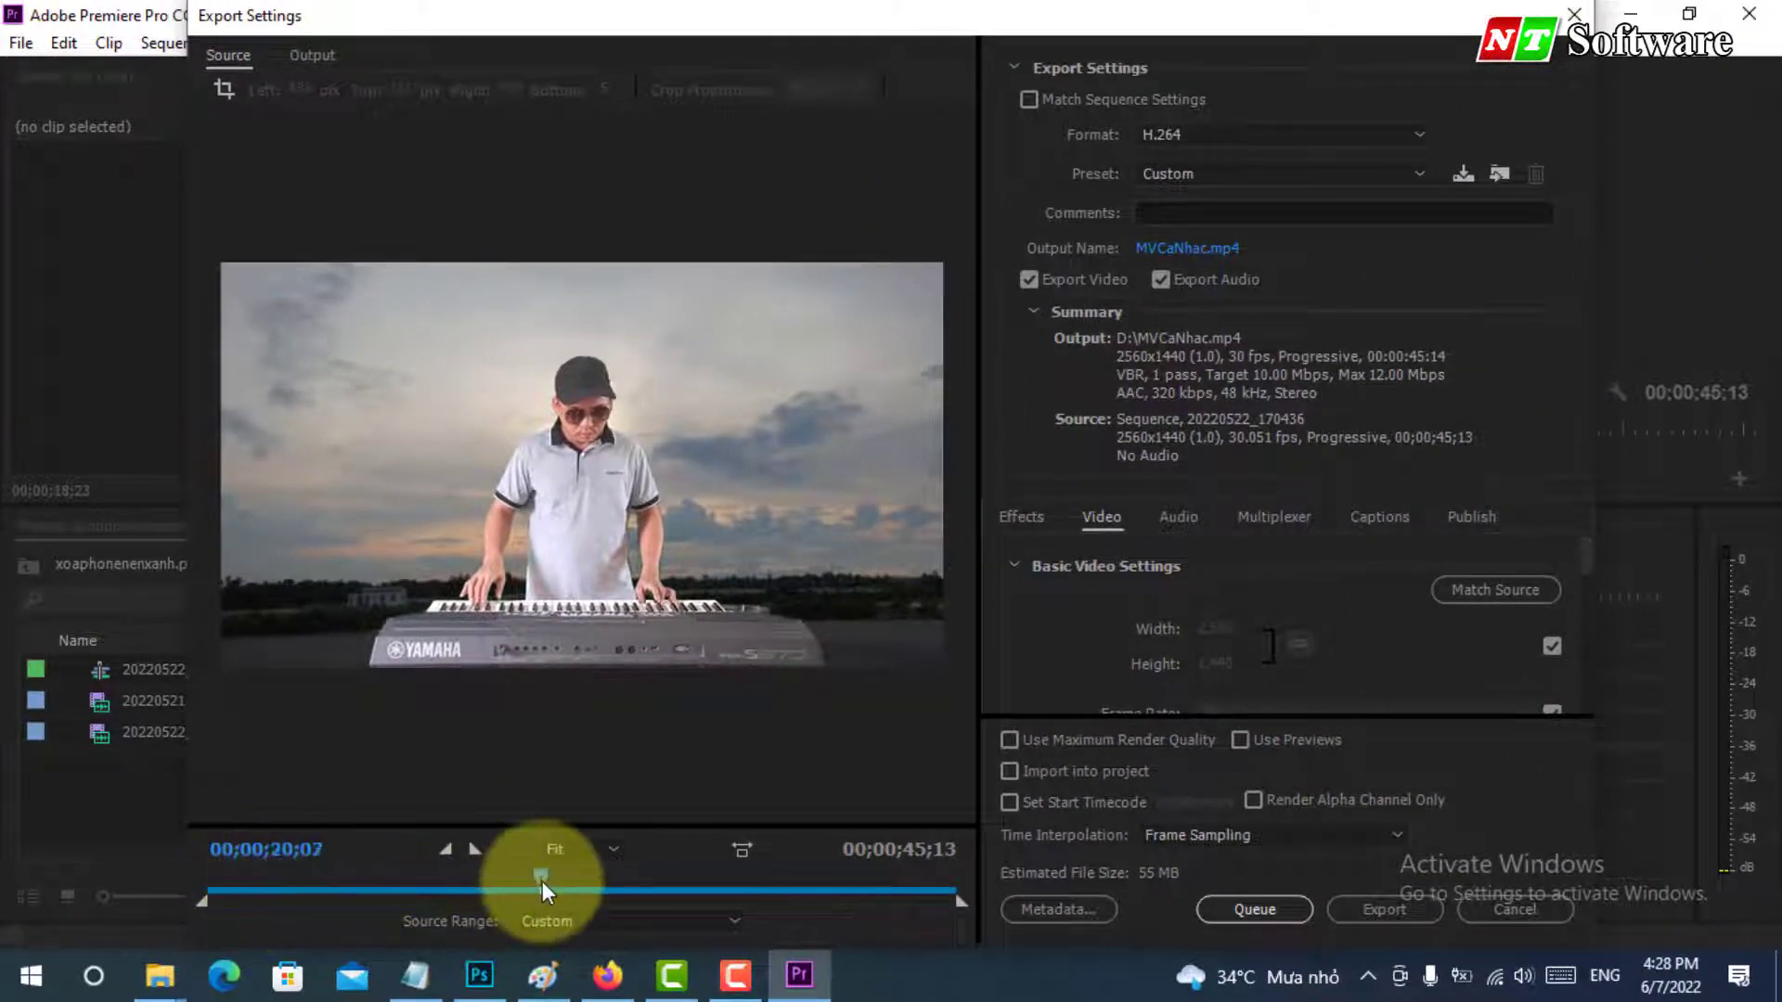
drag(202, 897, 398, 894)
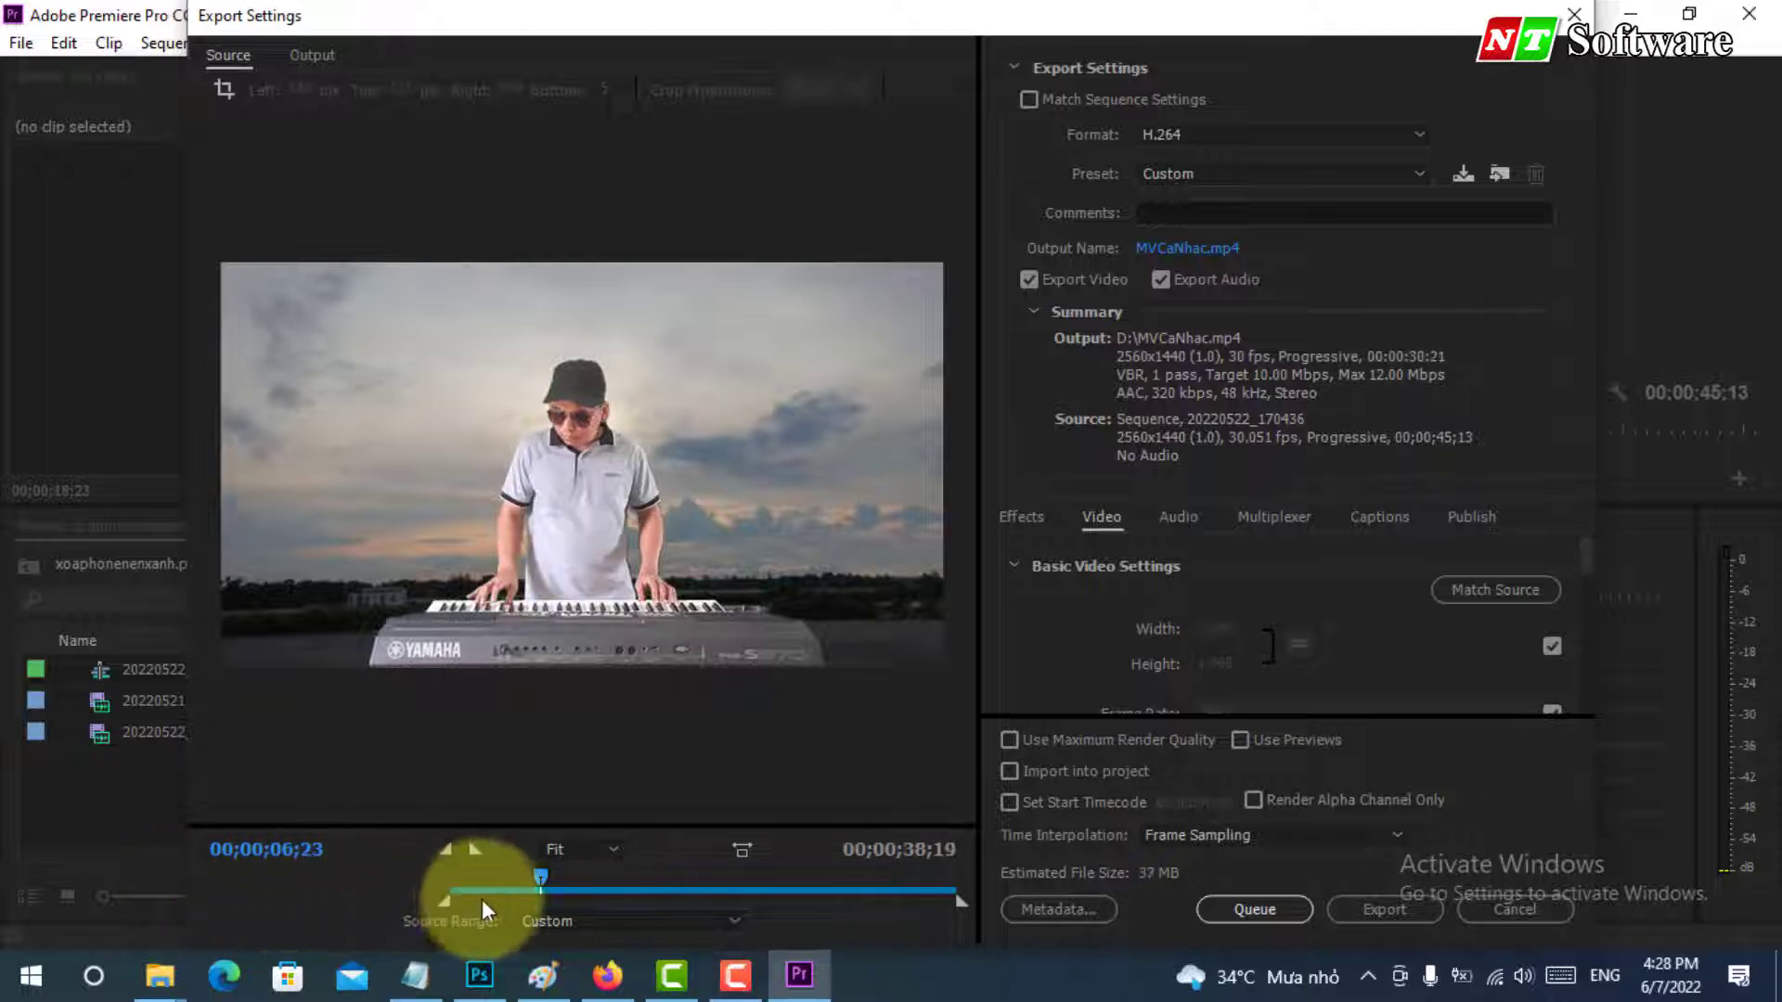
drag(538, 900, 549, 899)
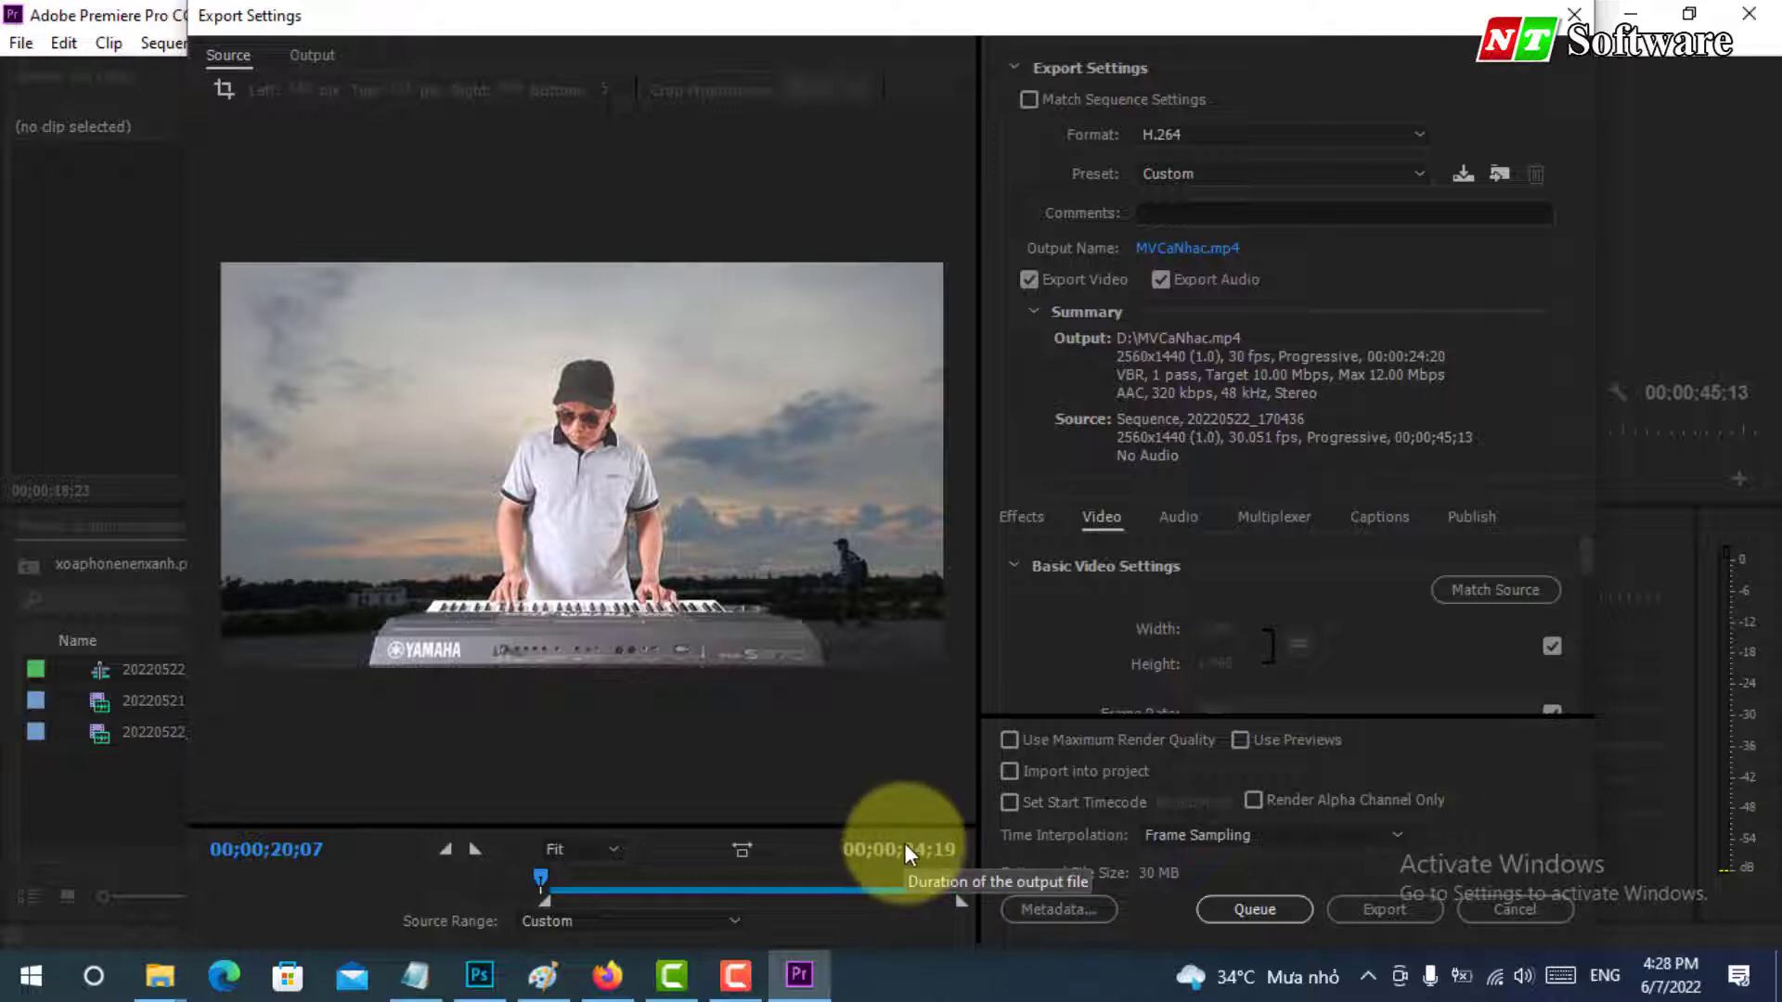
Step: Readjust the export range's start to about 00;00;20;22, and restore it to the beginning of the sequence
click(555, 875)
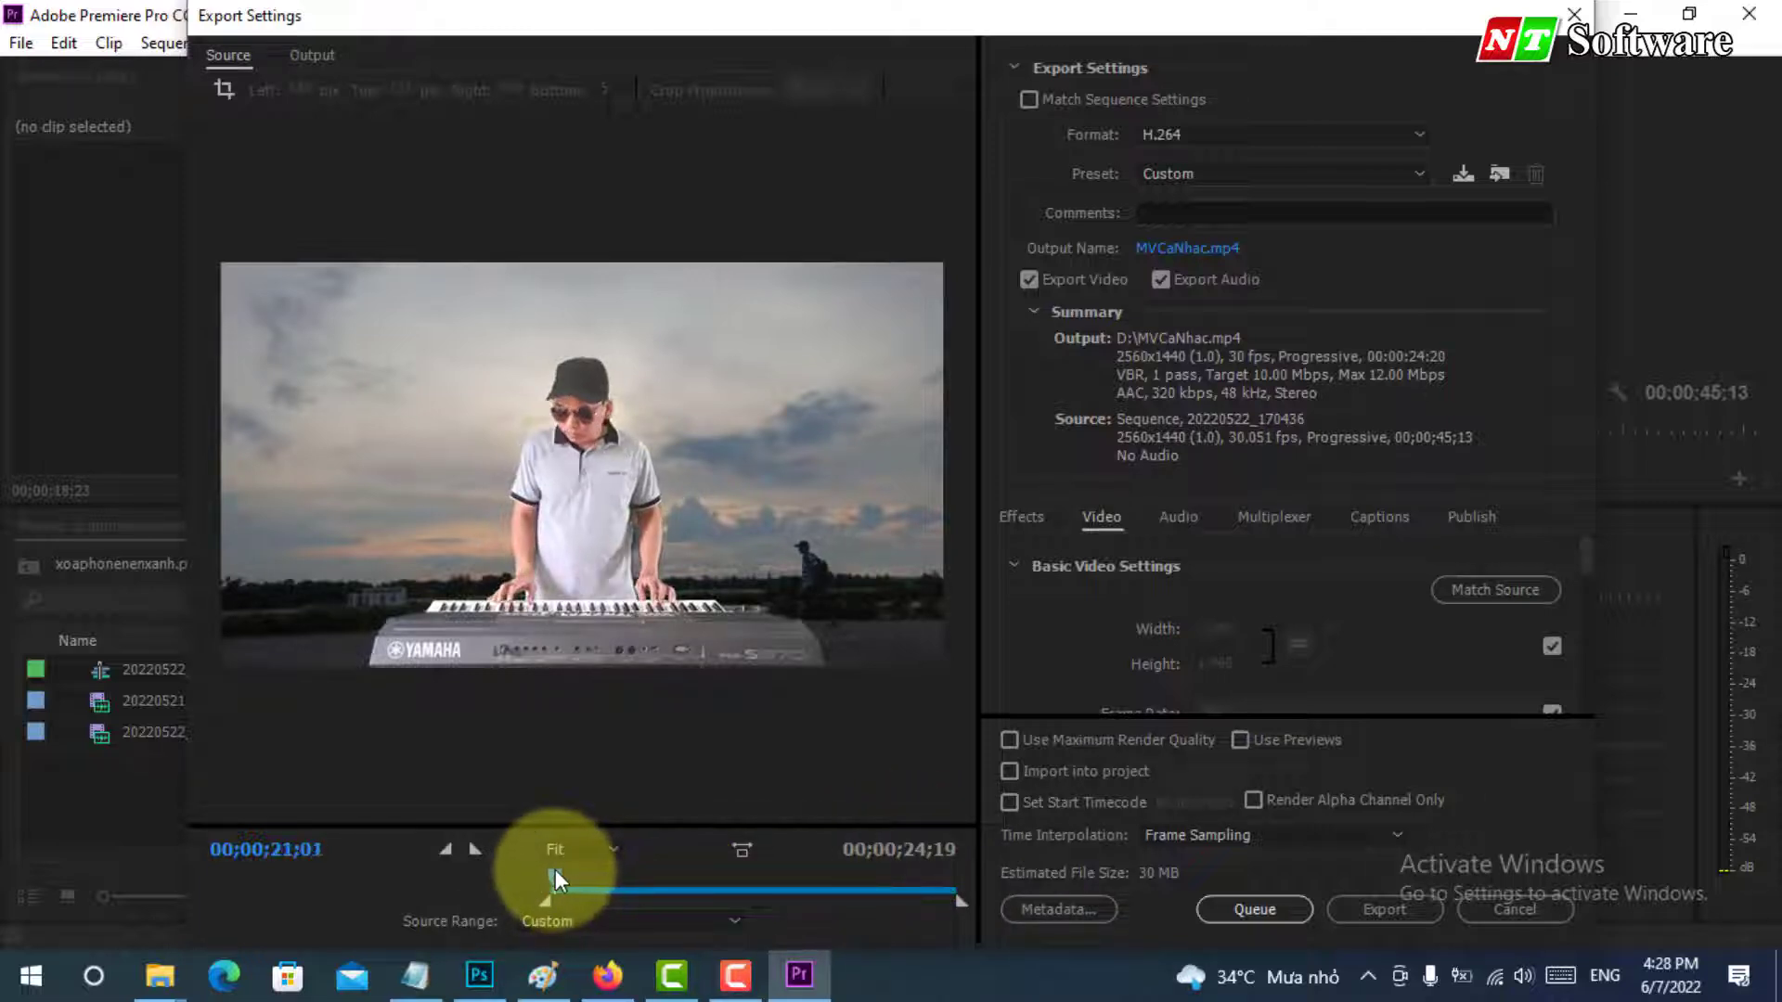
drag(555, 870, 551, 908)
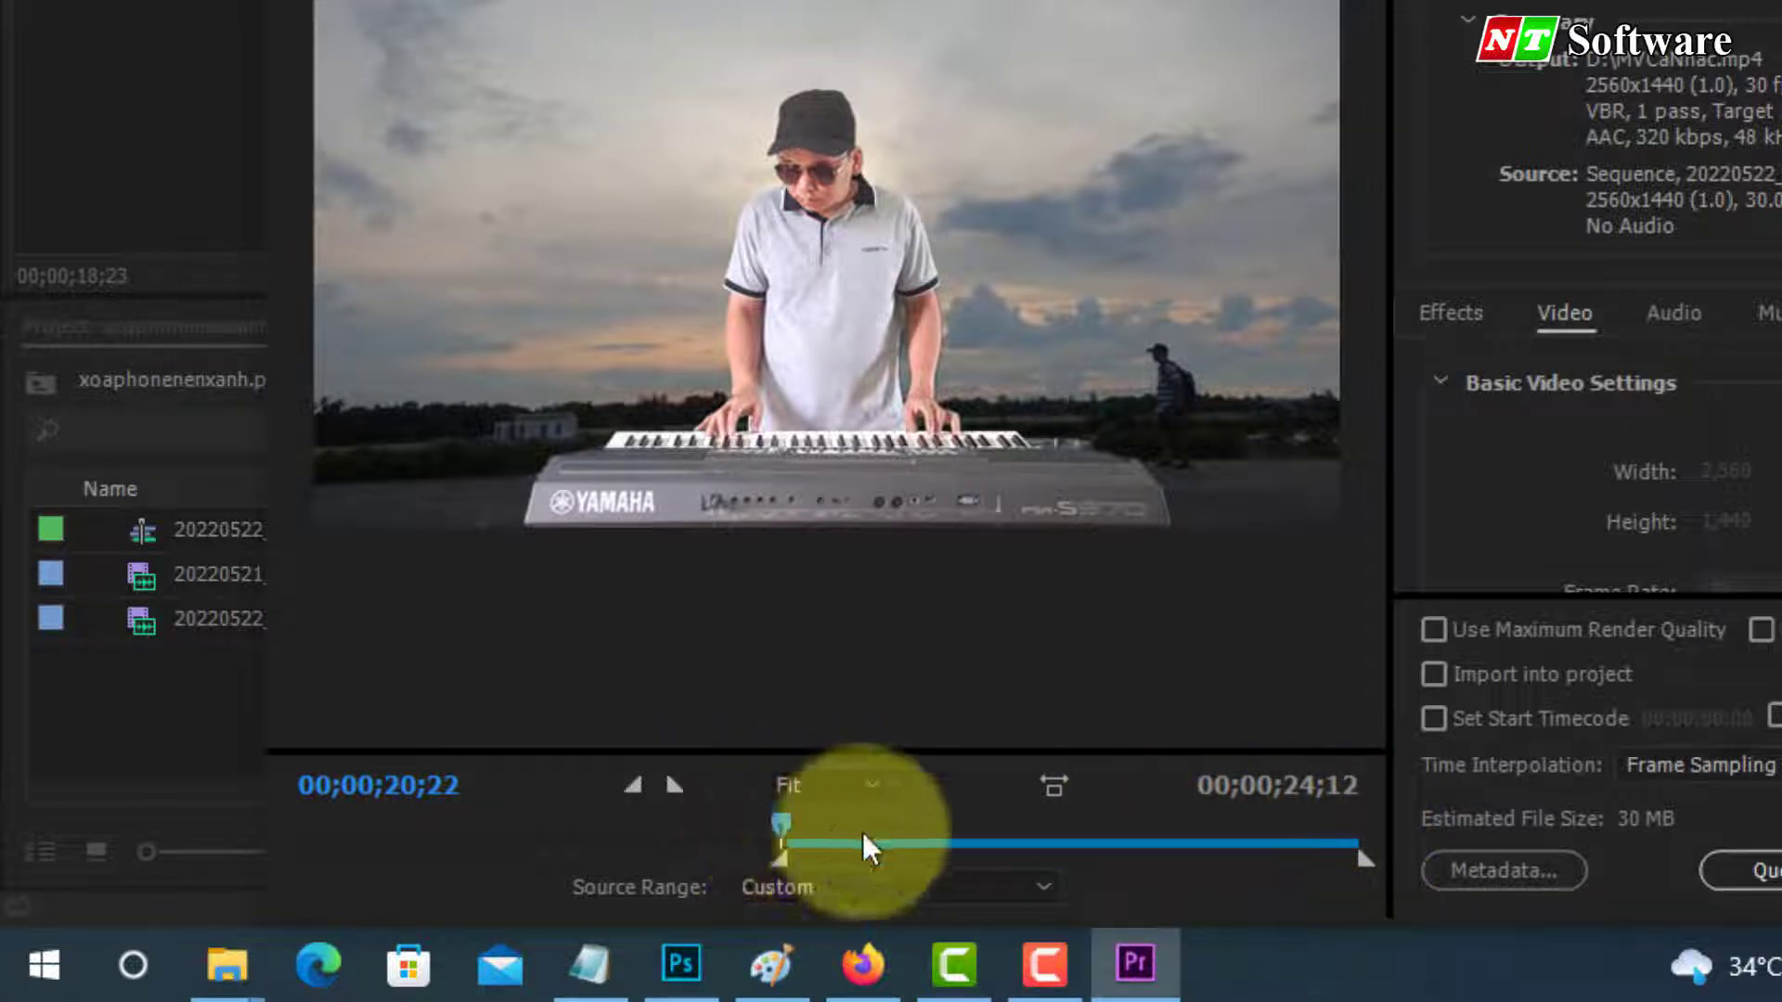
drag(782, 860, 753, 860)
drag(600, 849, 237, 840)
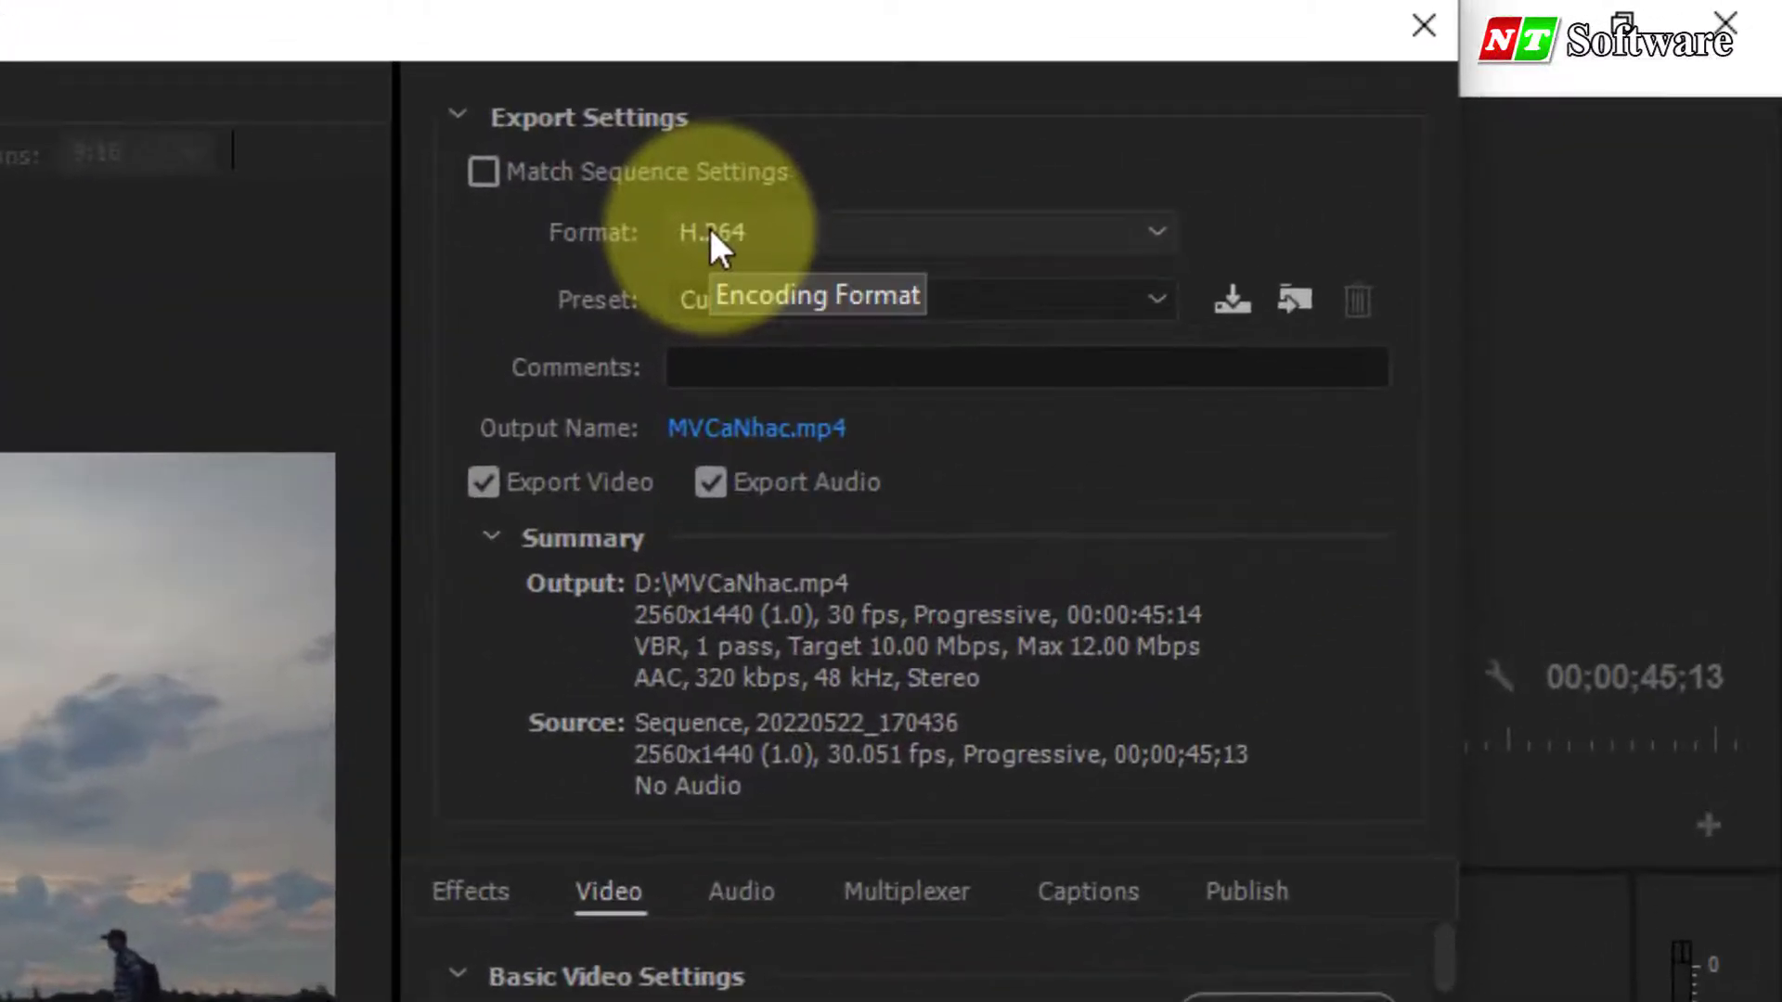
Step: Change the export format to H.264 Blu-ray, and set it back to H.264
click(936, 185)
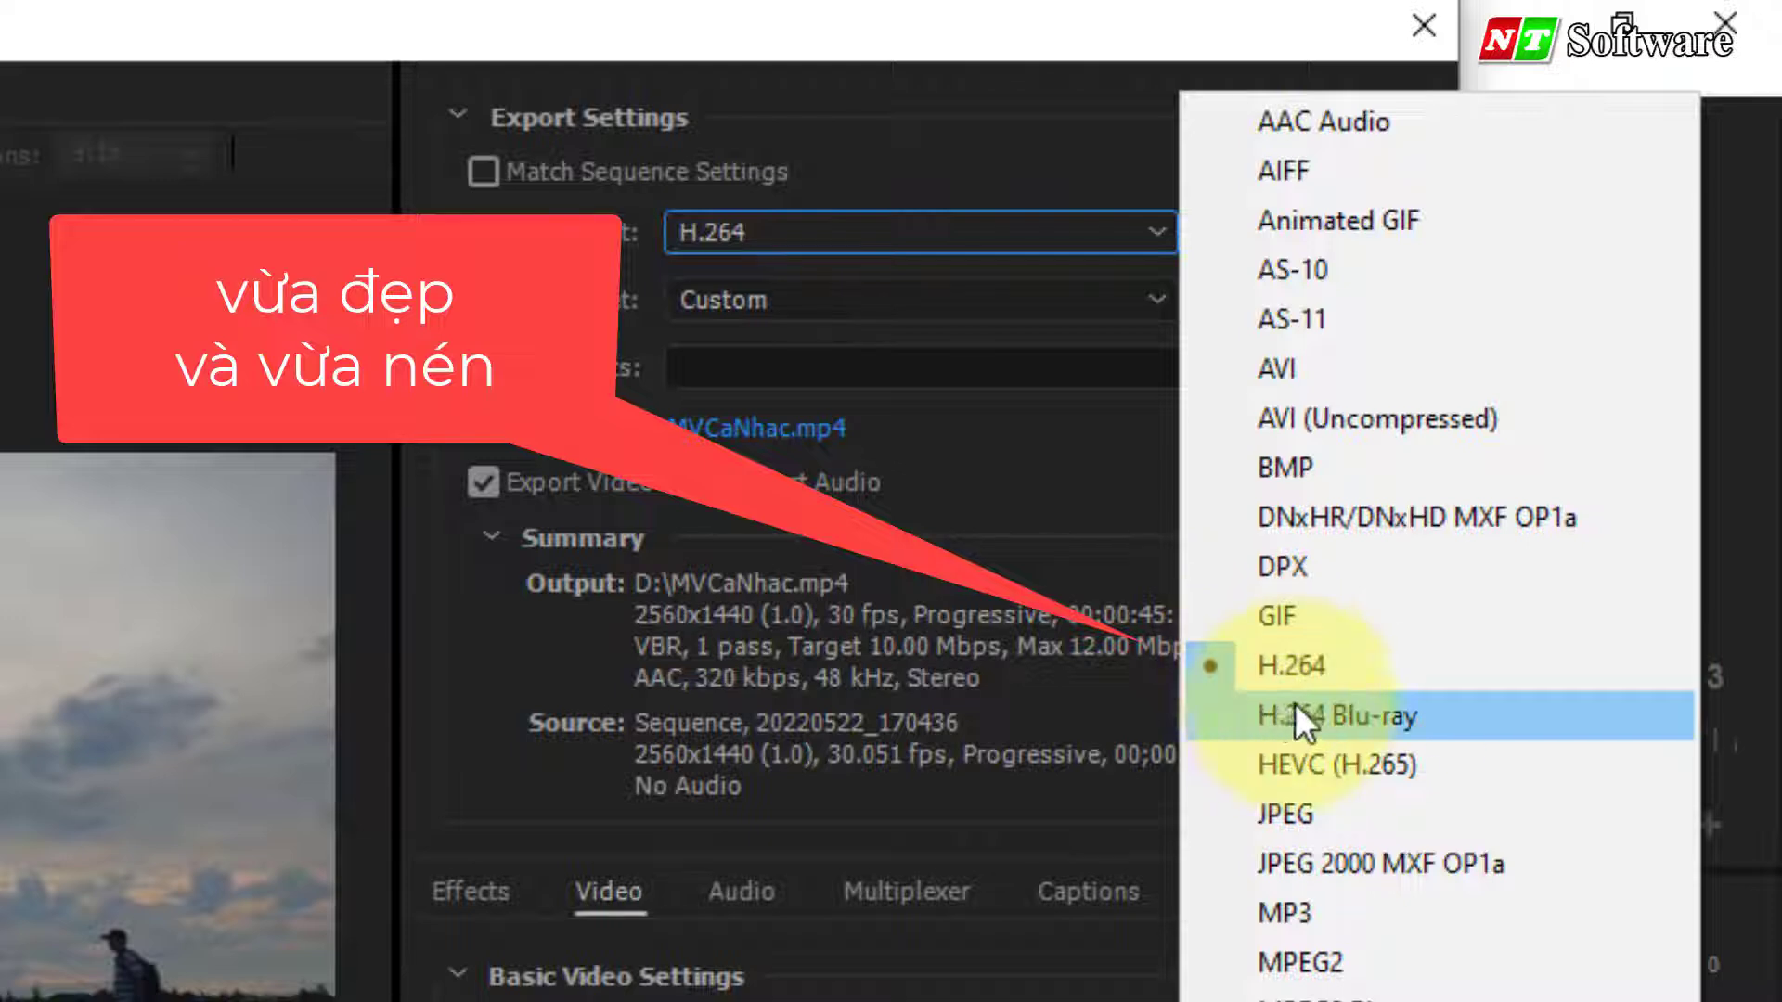
click(1267, 713)
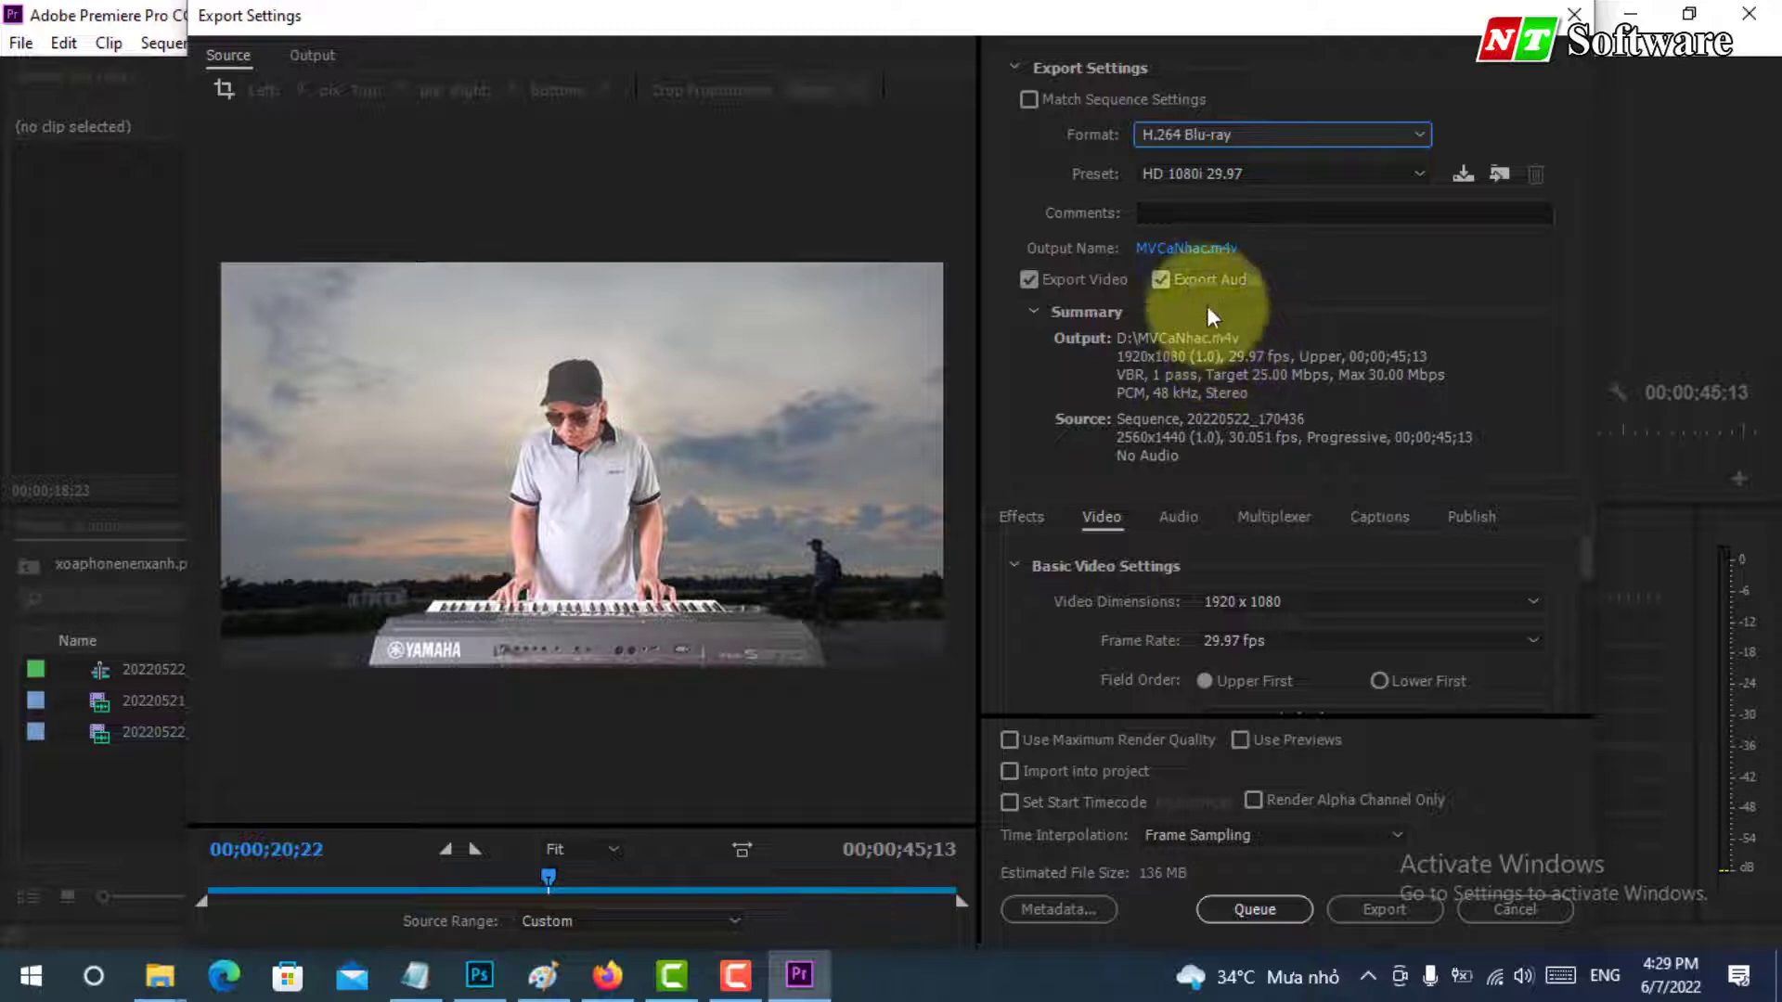
click(1231, 143)
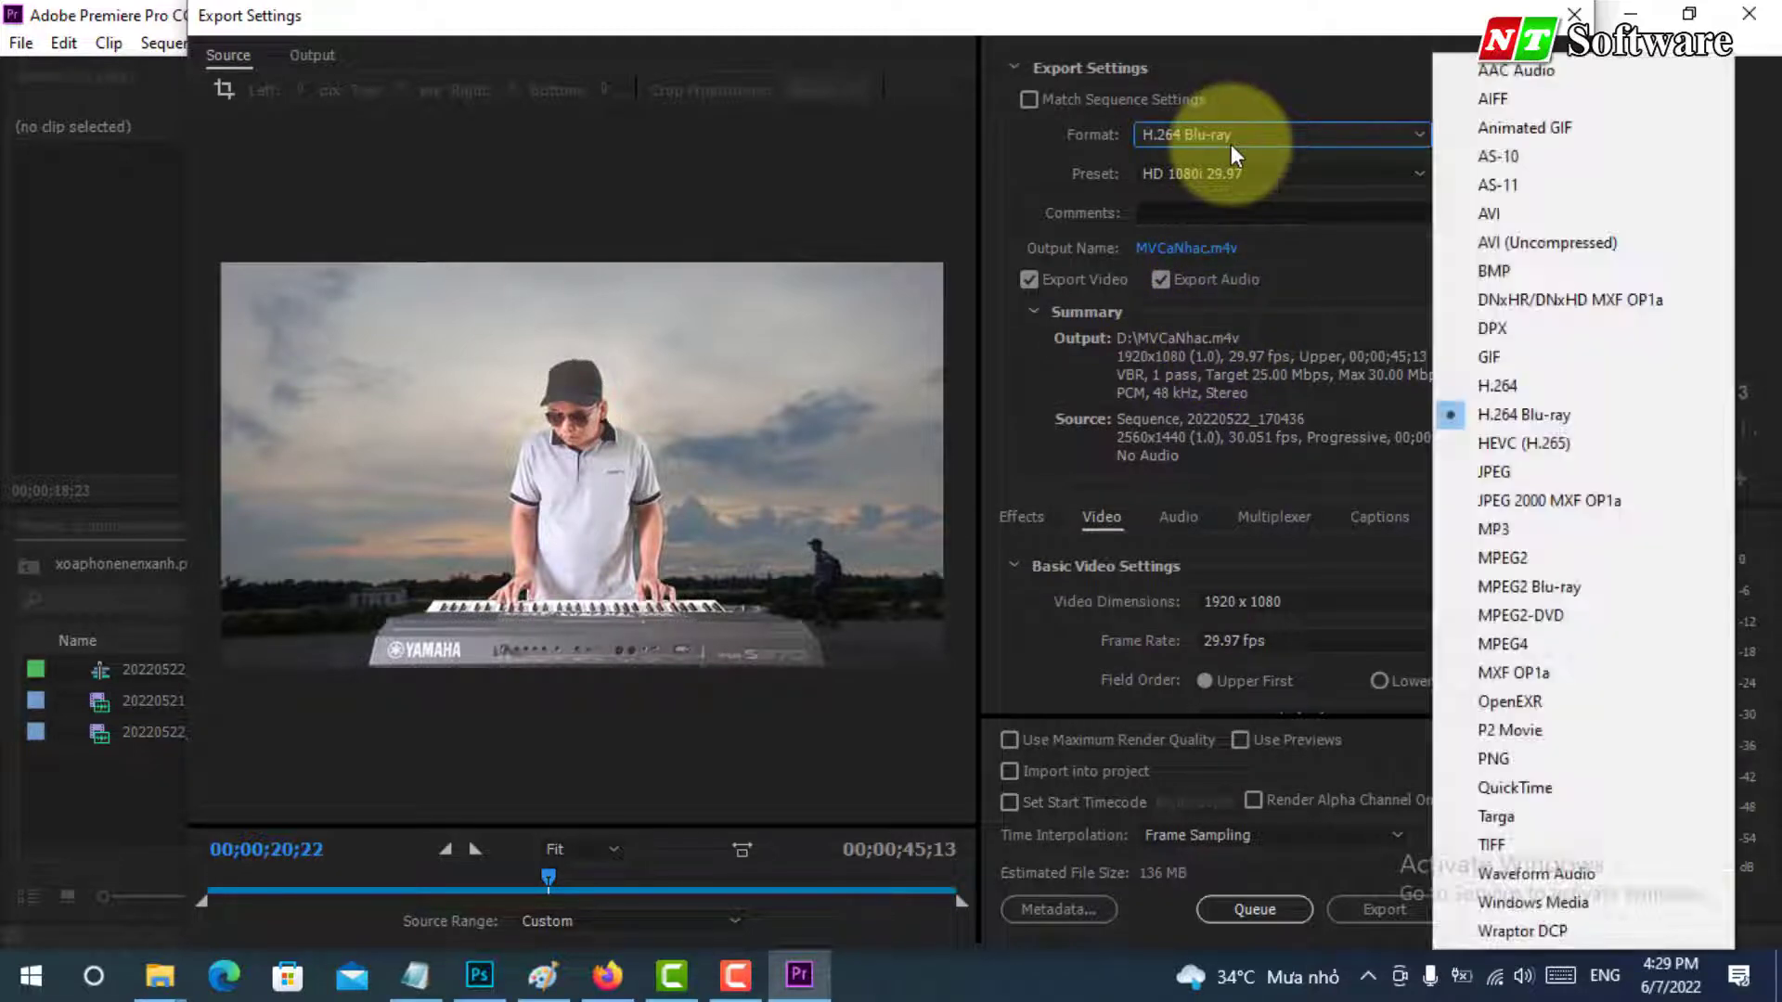
click(1492, 386)
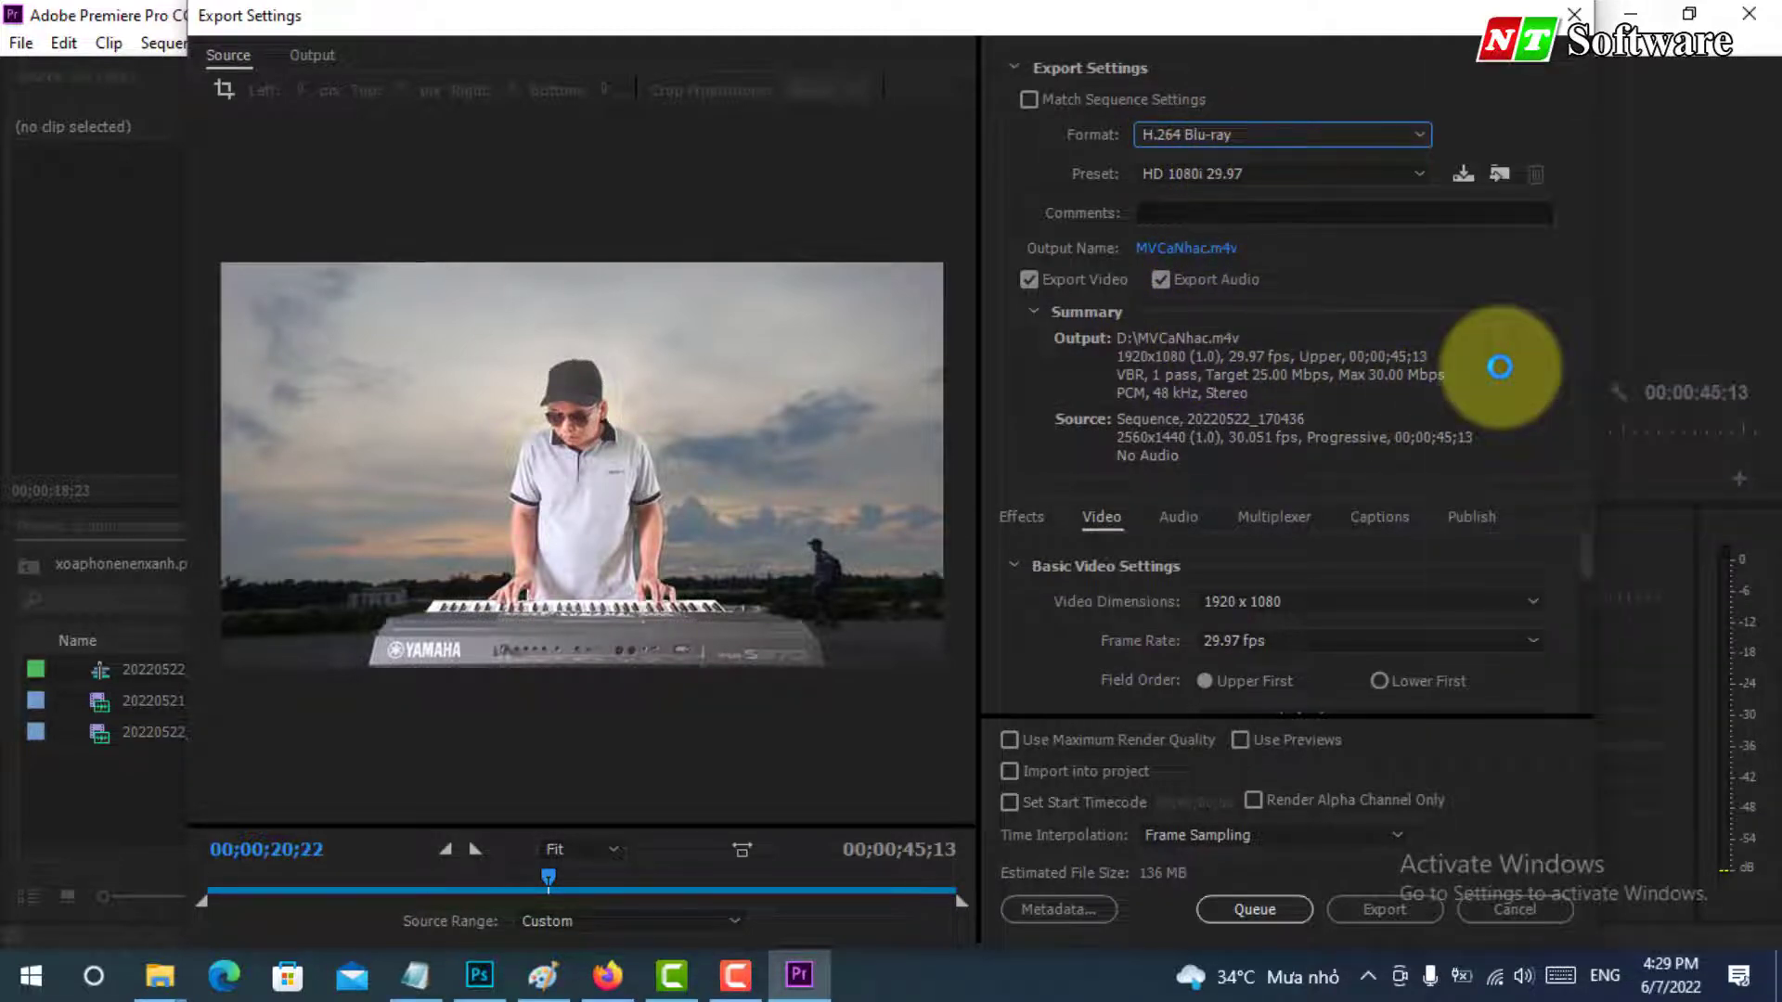
click(1203, 137)
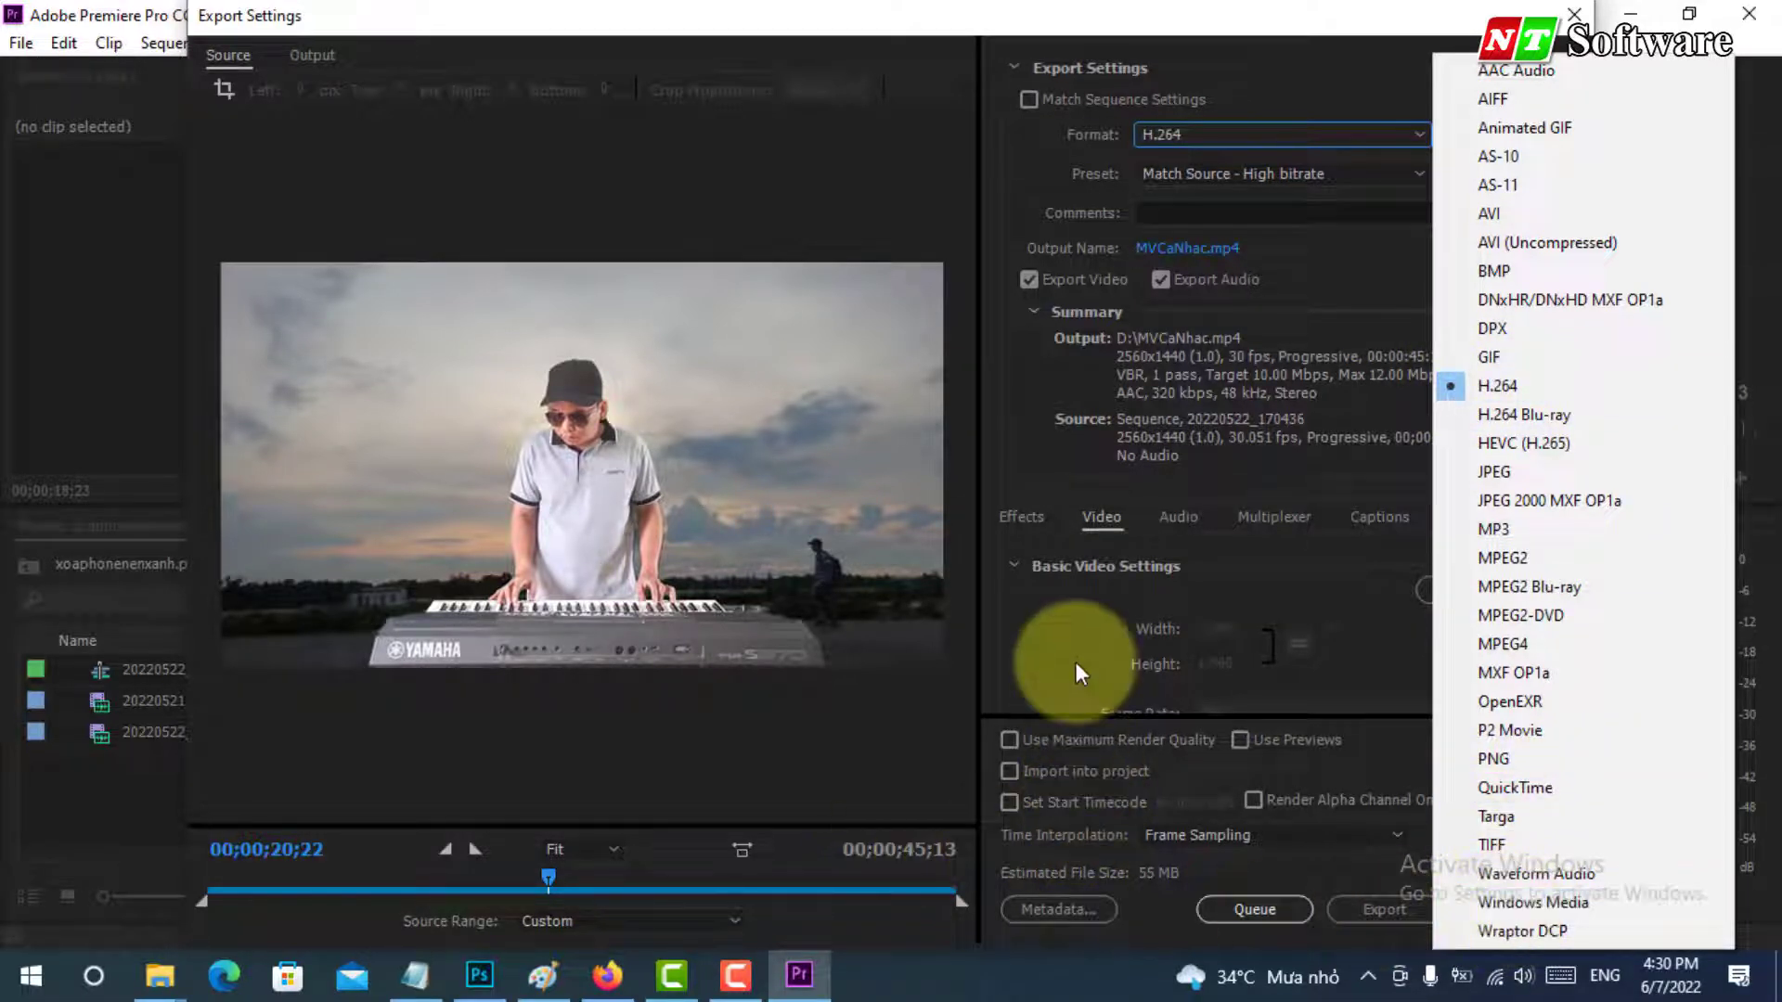
click(1500, 388)
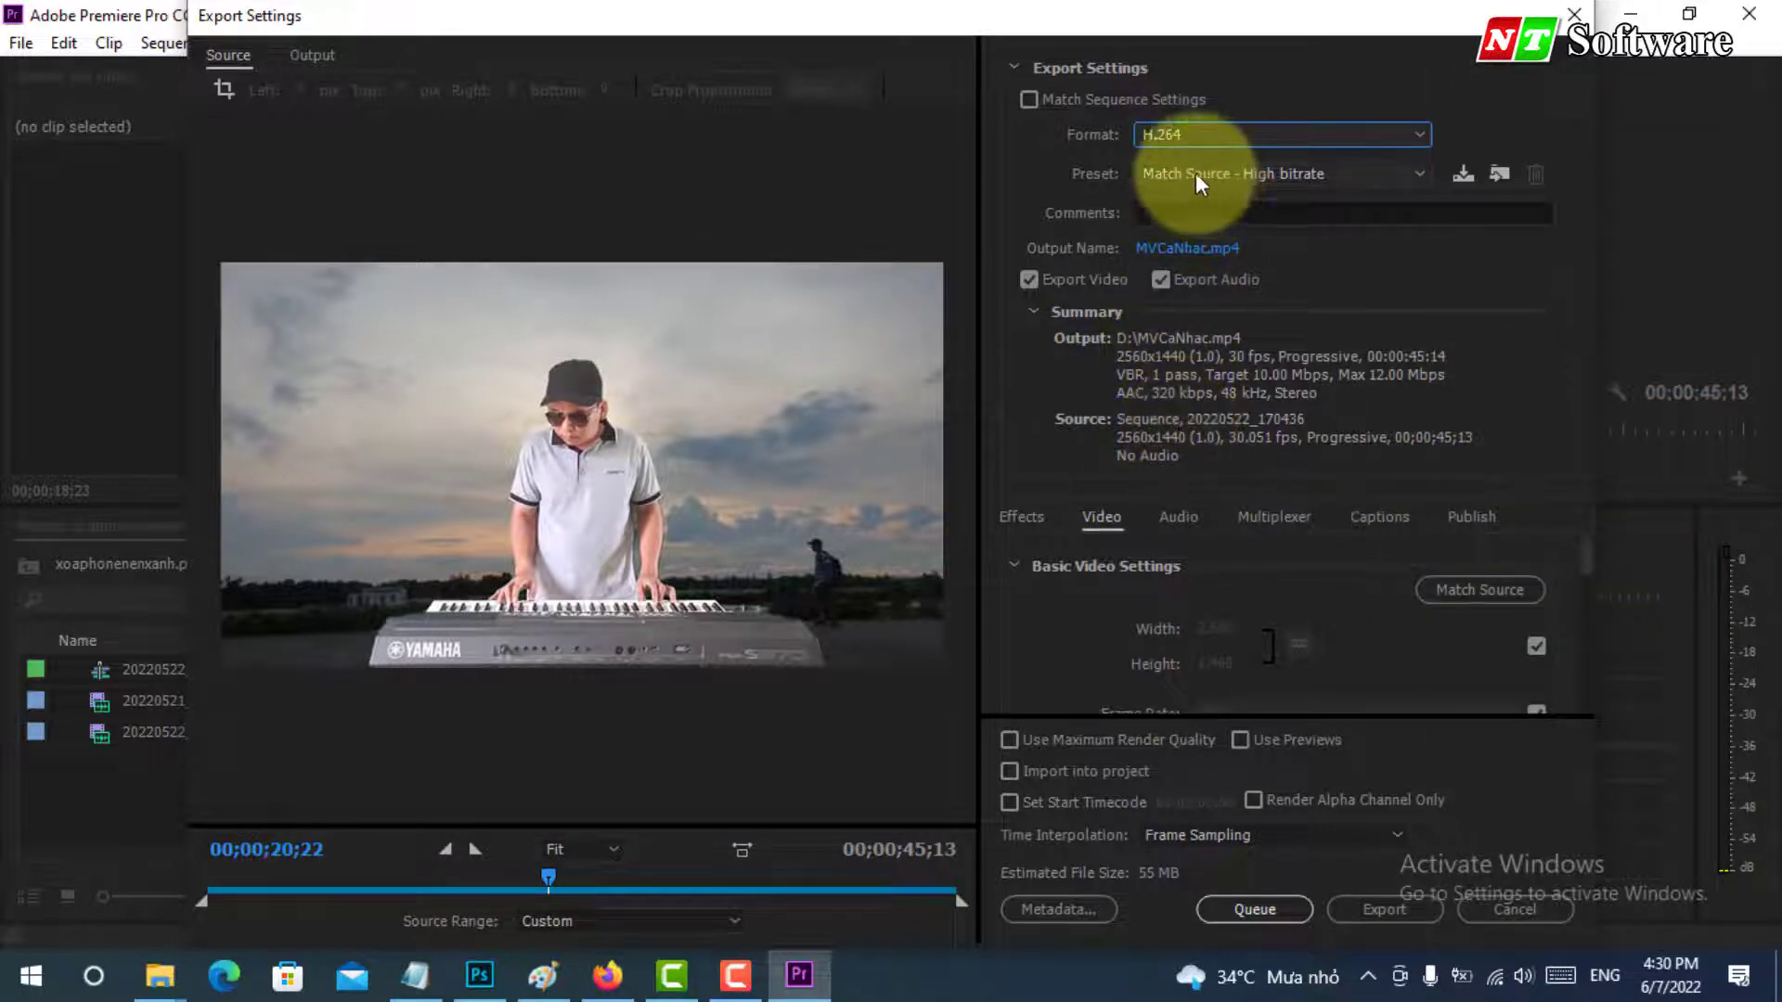
Step: Apply the Android Phone & Tablet - 480p 23.976 export preset, and switch the preset to Custom
click(1225, 174)
click(1240, 178)
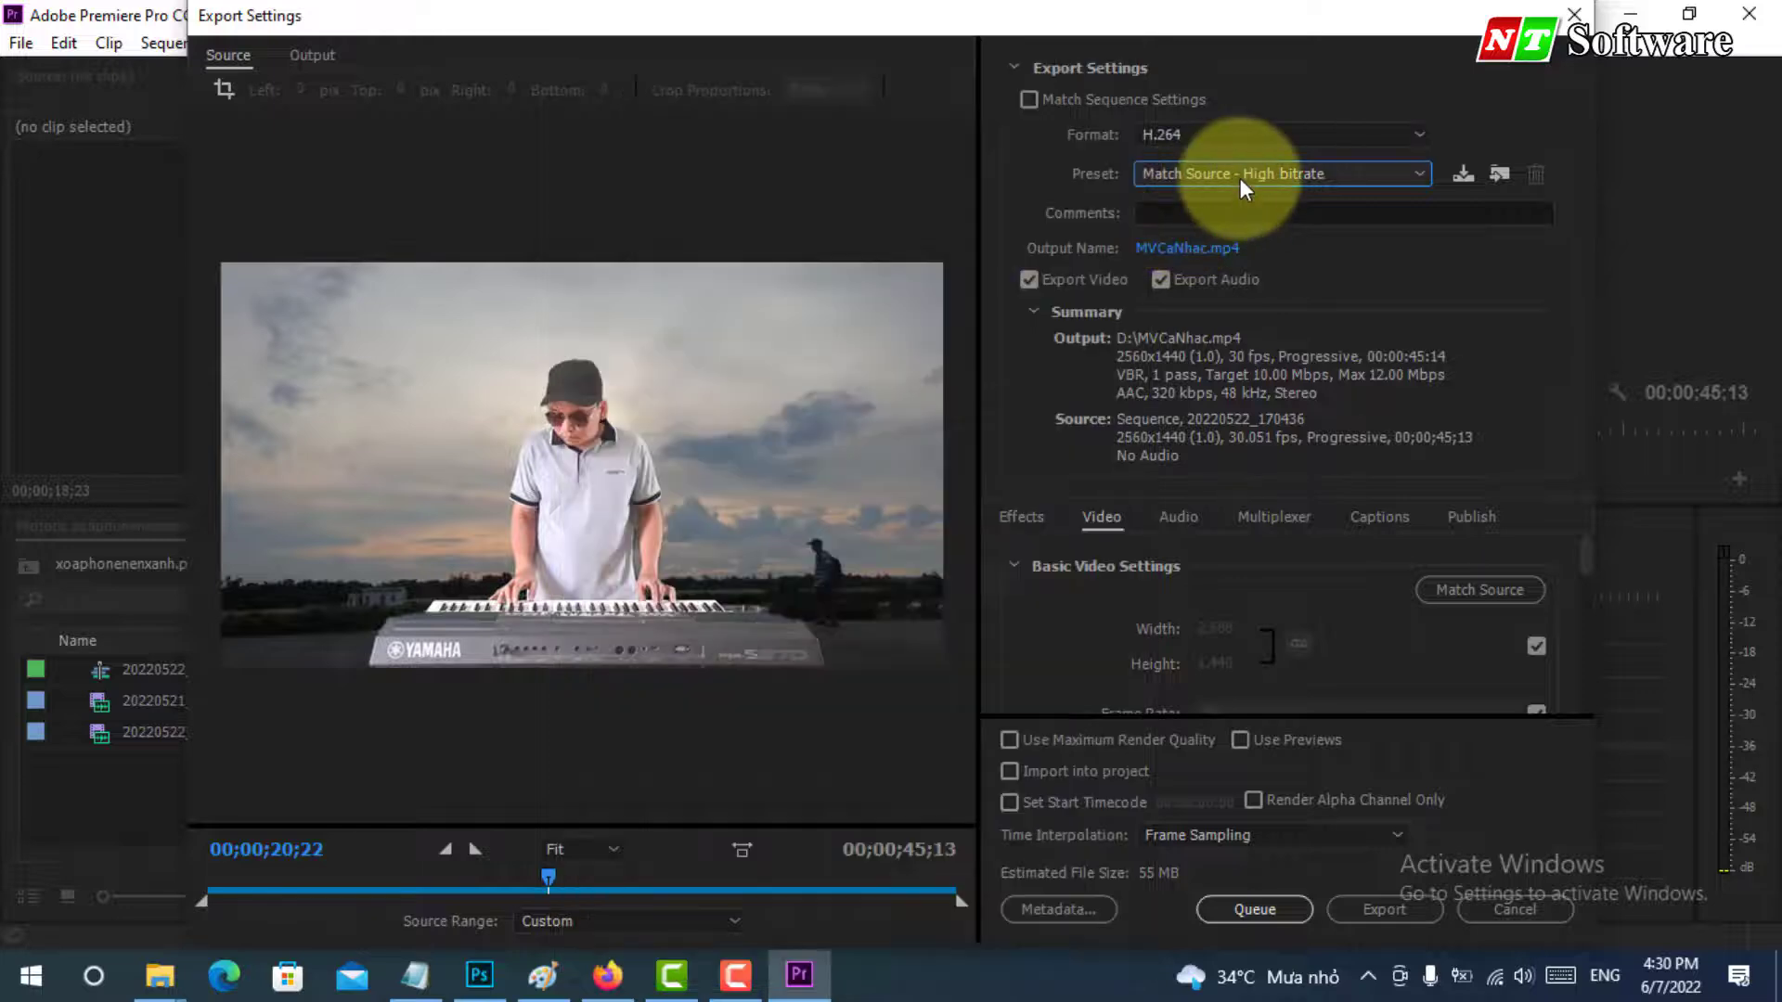
click(1240, 179)
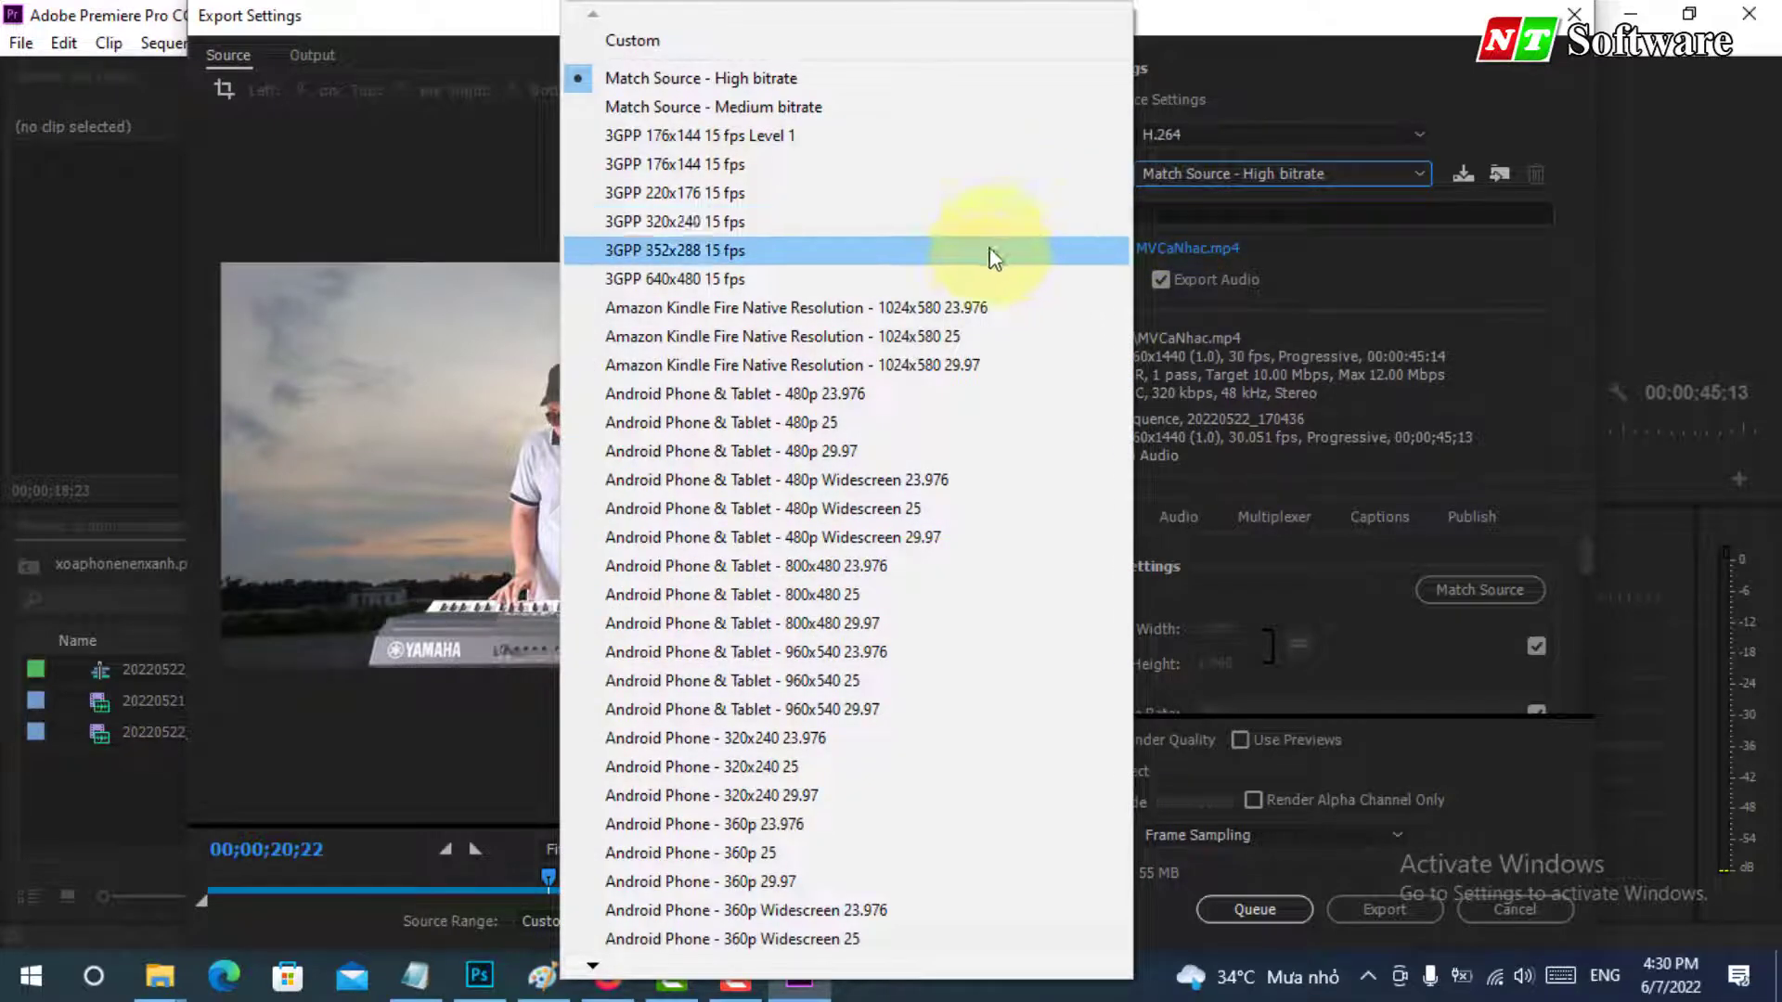
click(804, 407)
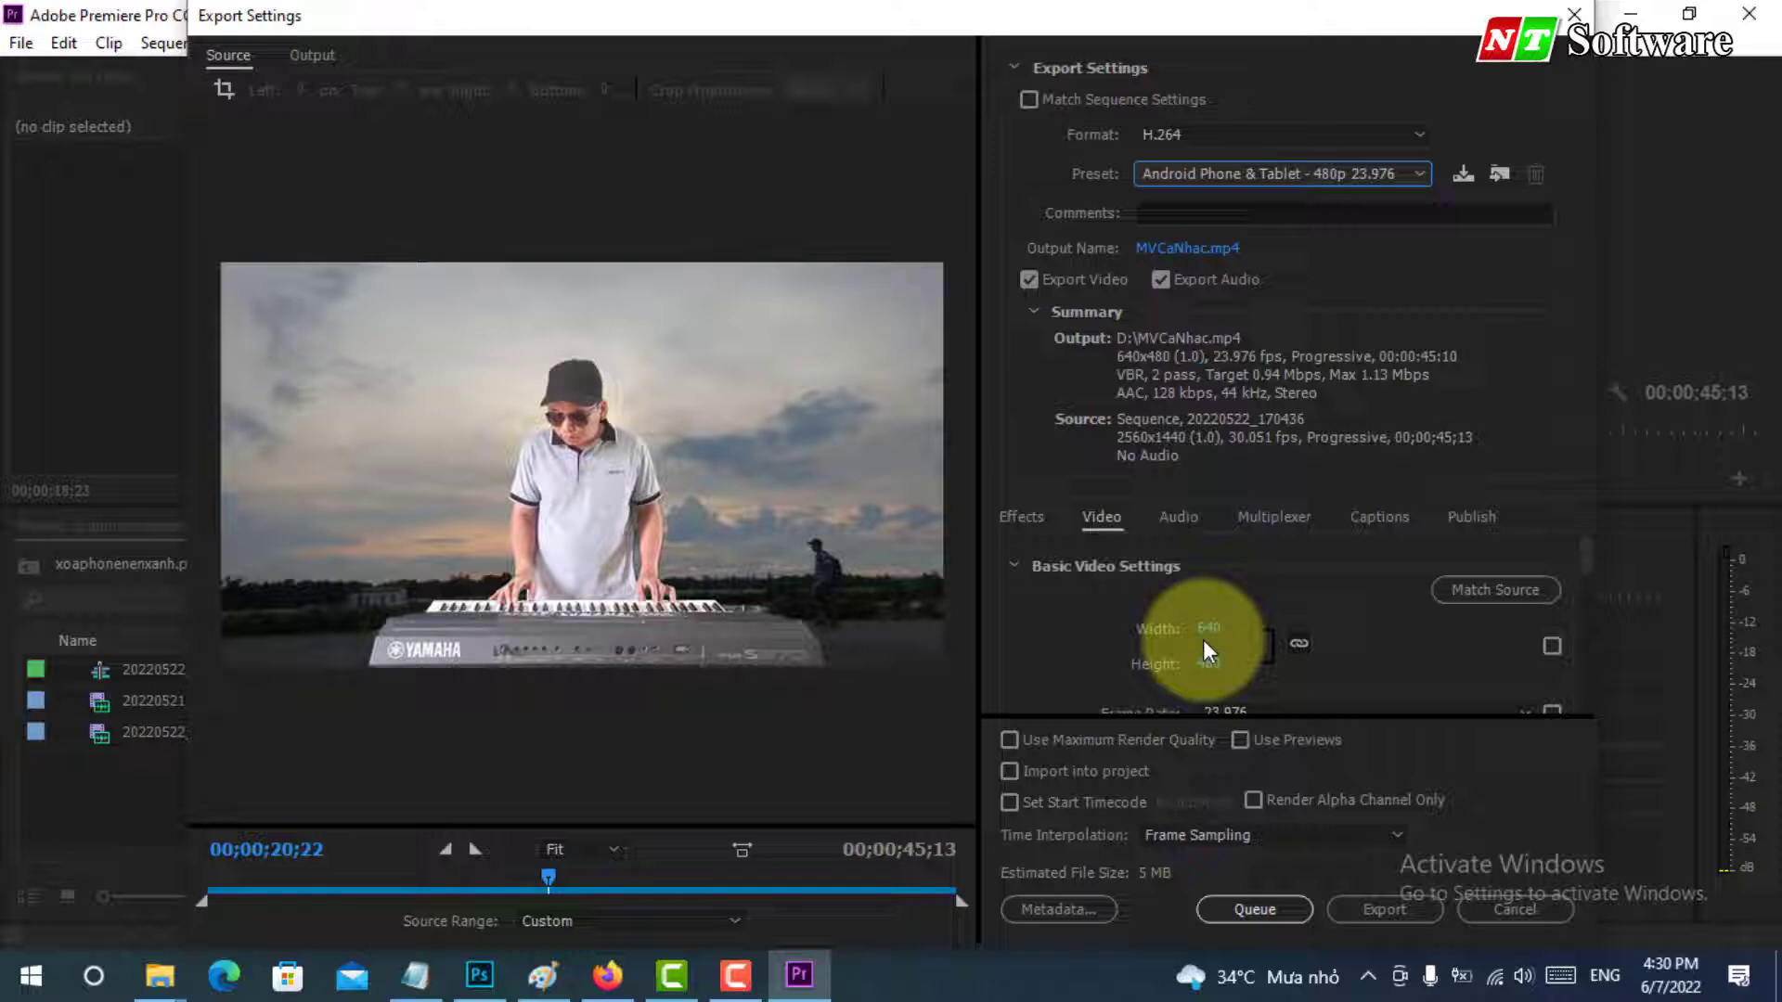
click(1180, 181)
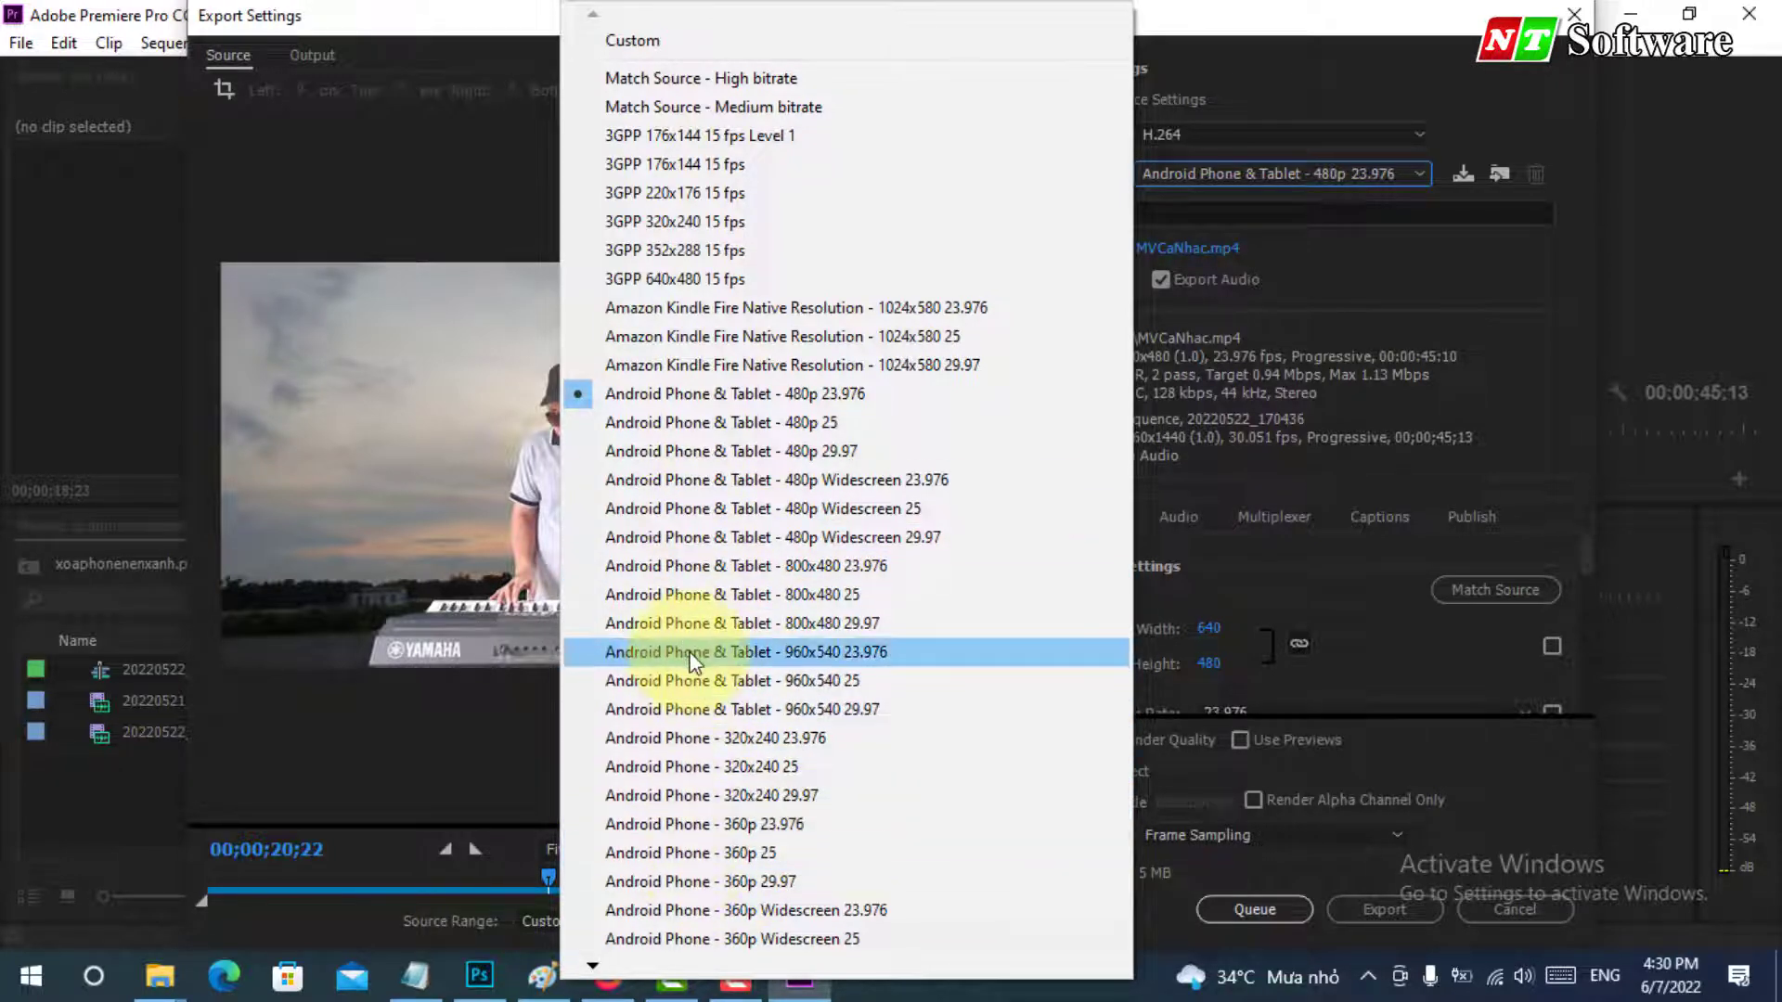
click(628, 37)
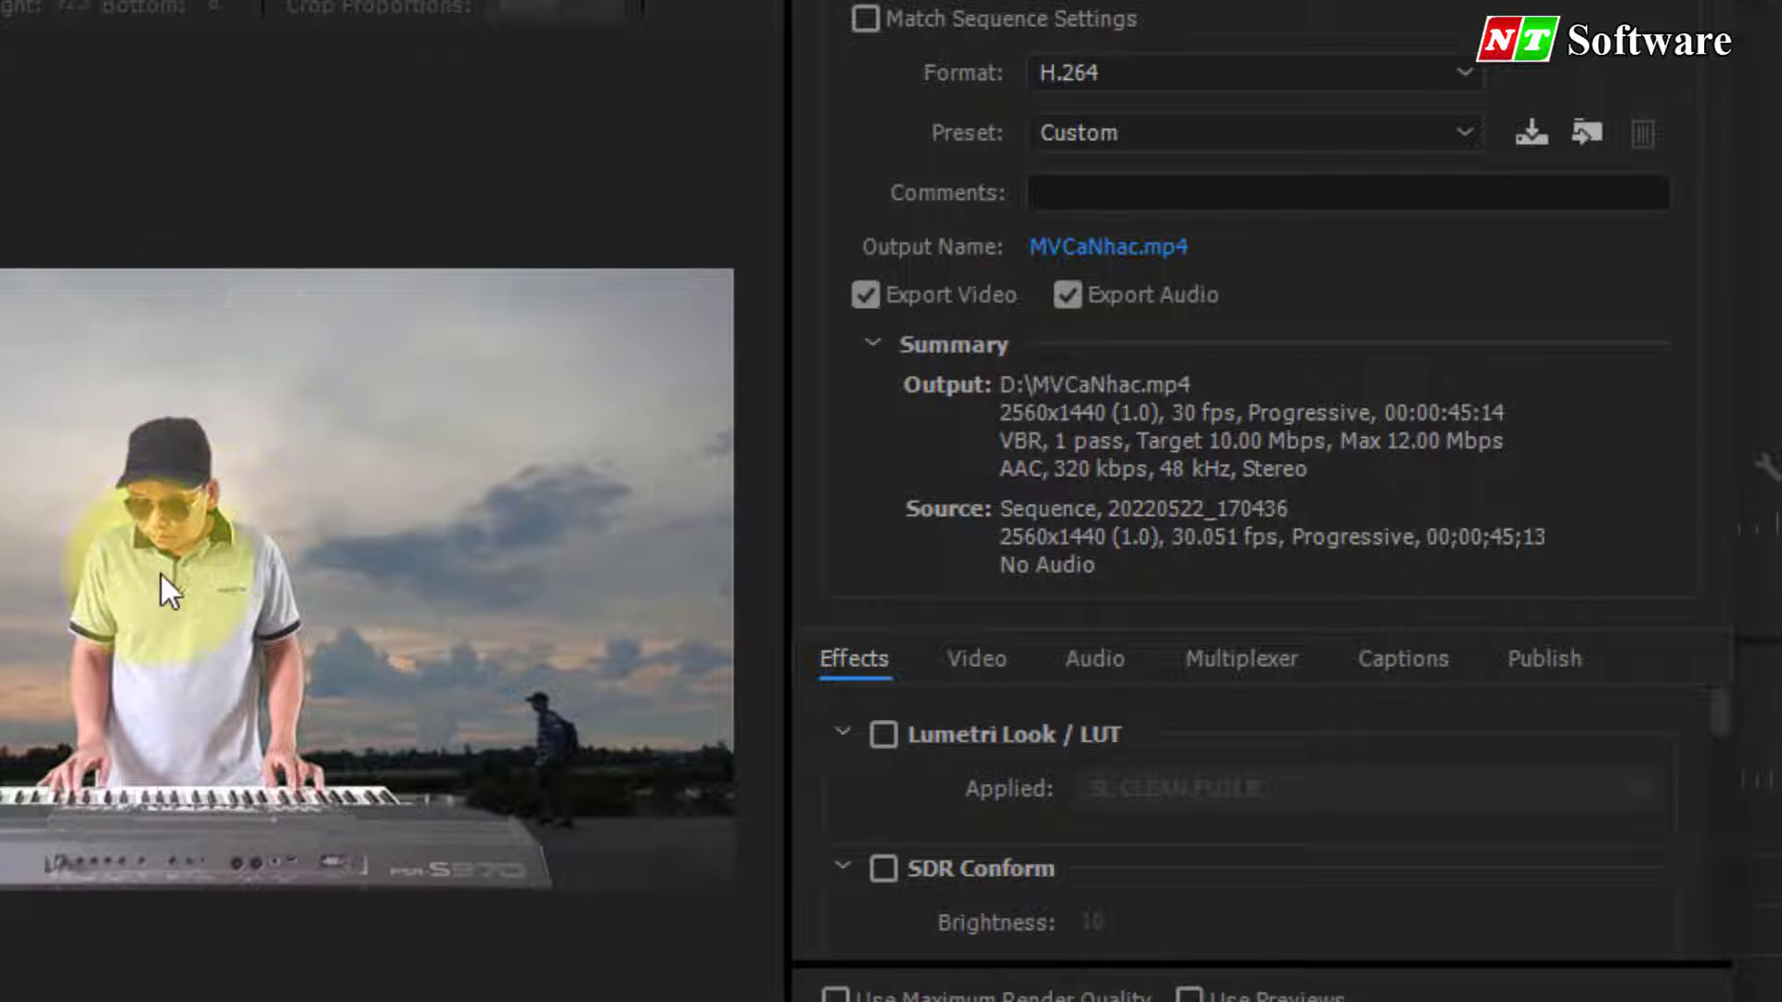
Step: Try the SL CLEAN FUJI B Lumetri look on the export, and turn the look off
click(883, 730)
click(1171, 785)
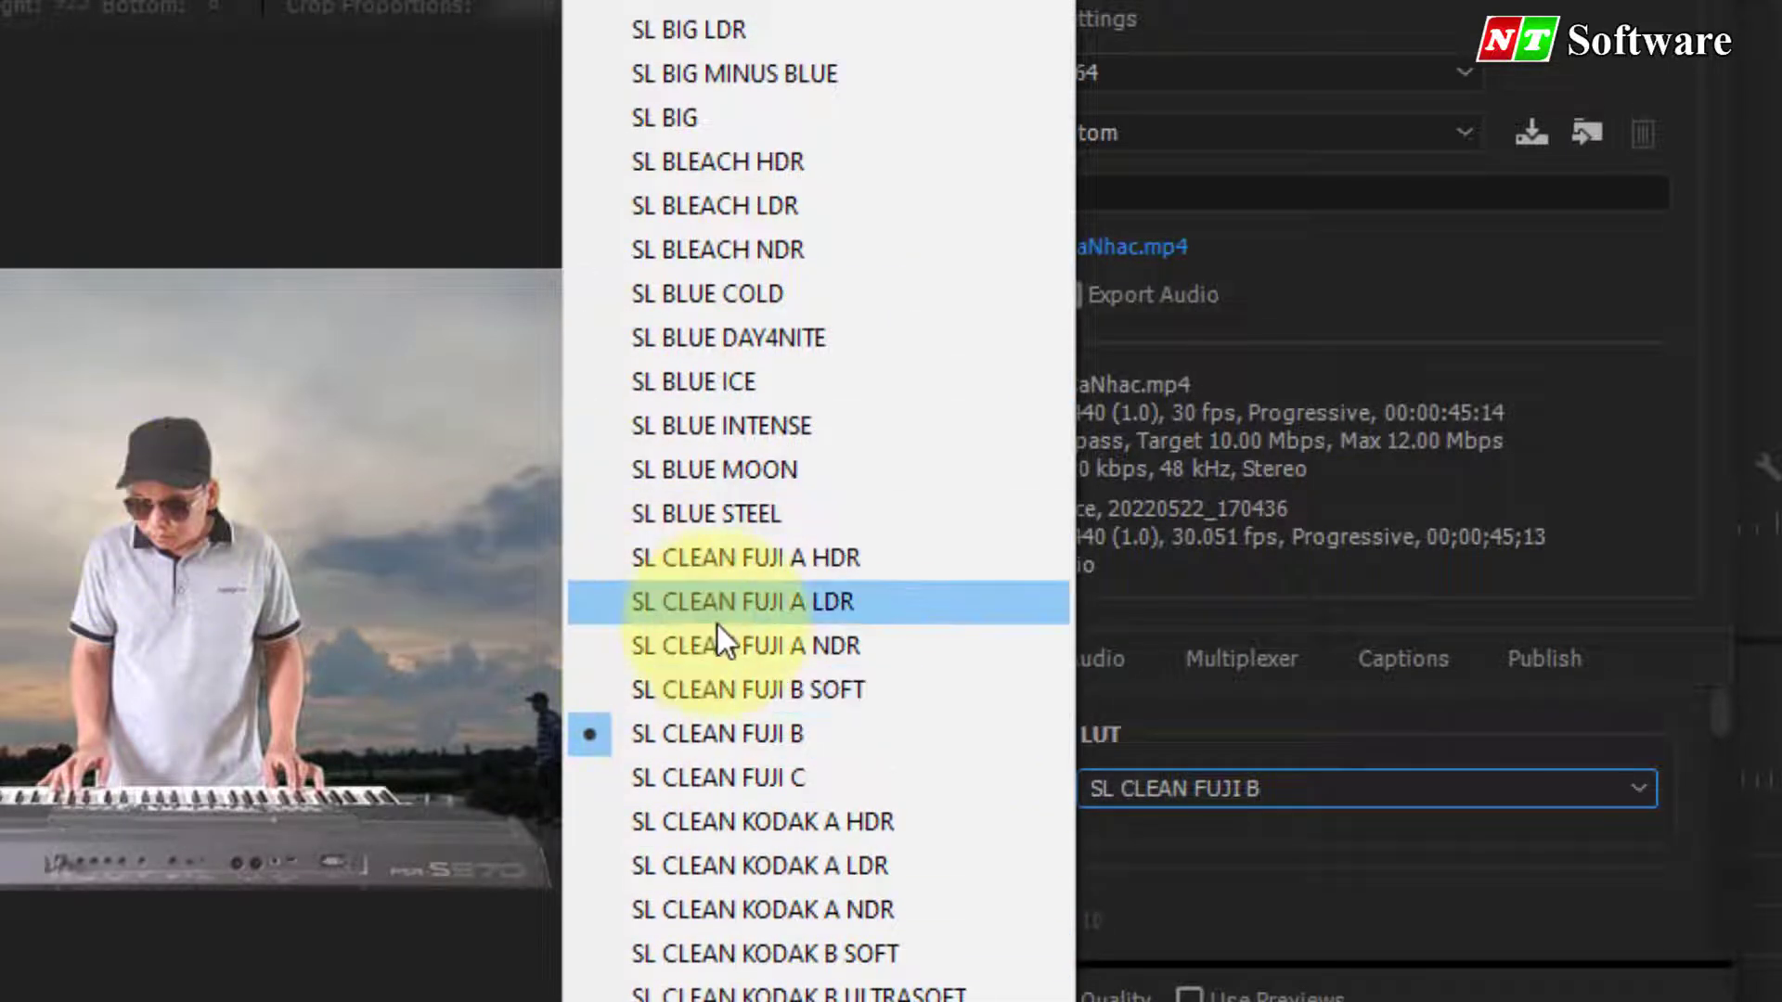
click(861, 738)
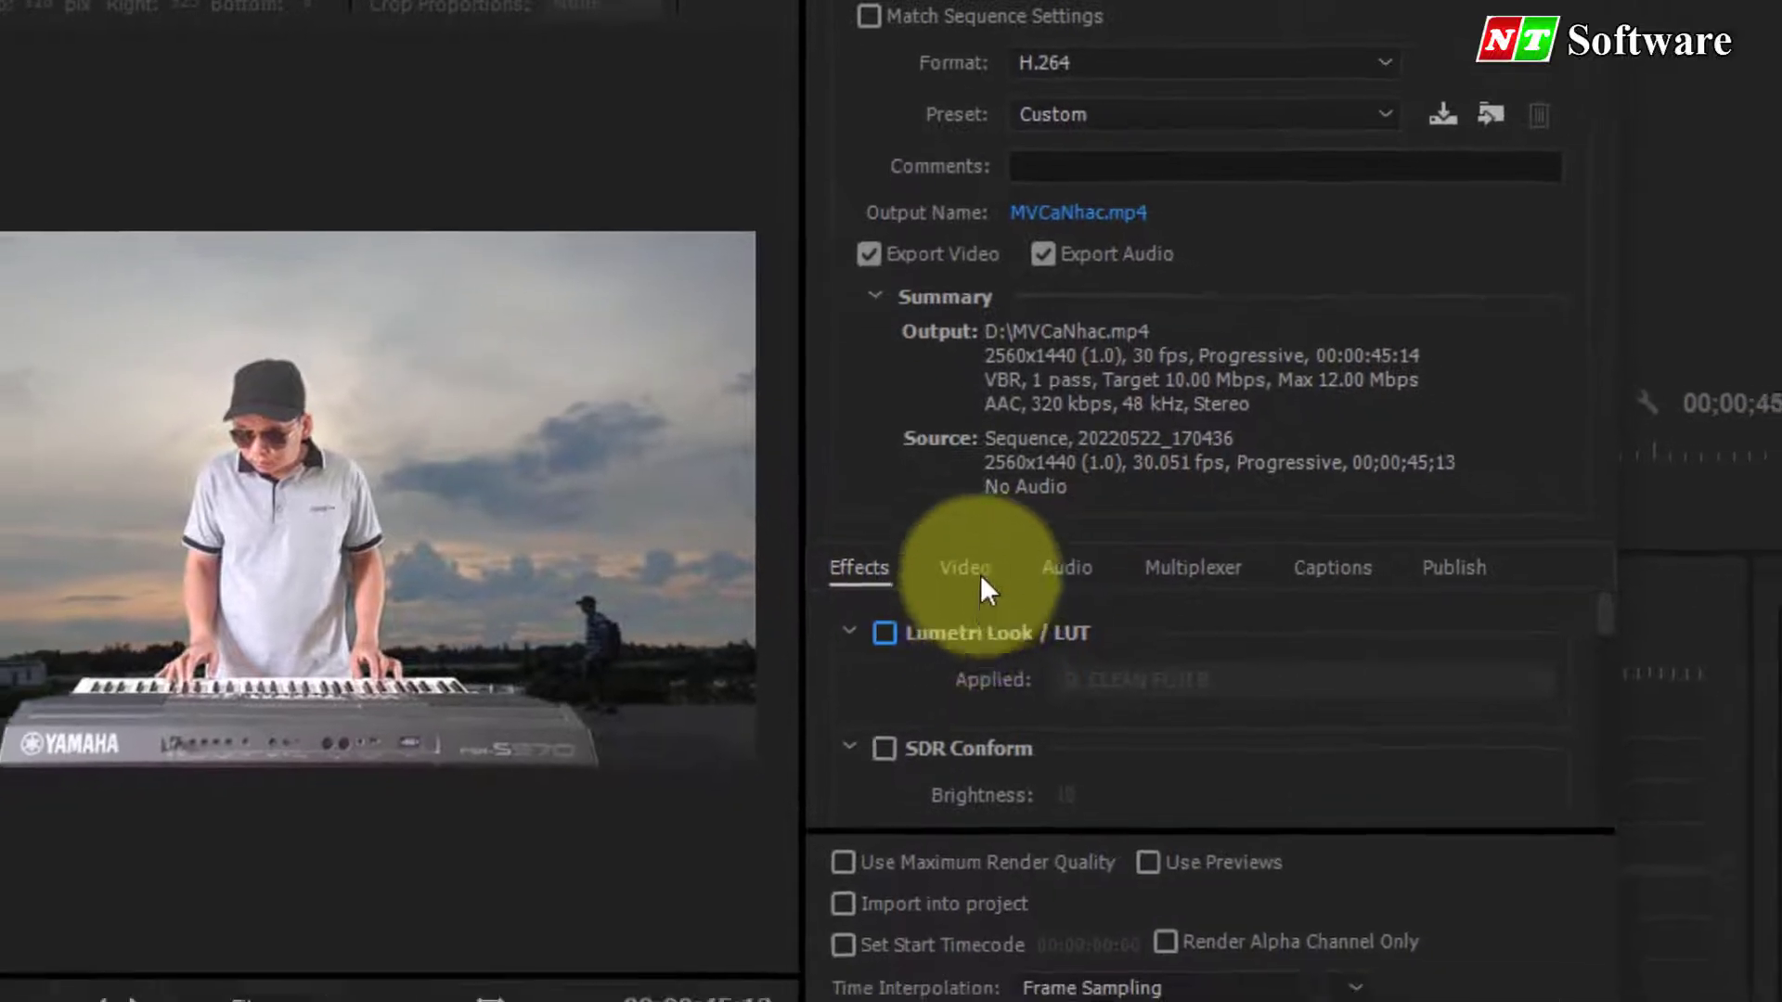
Step: Unlink the export's frame size from the source, open its width for editing, and match the size to the source again
click(983, 659)
click(1546, 723)
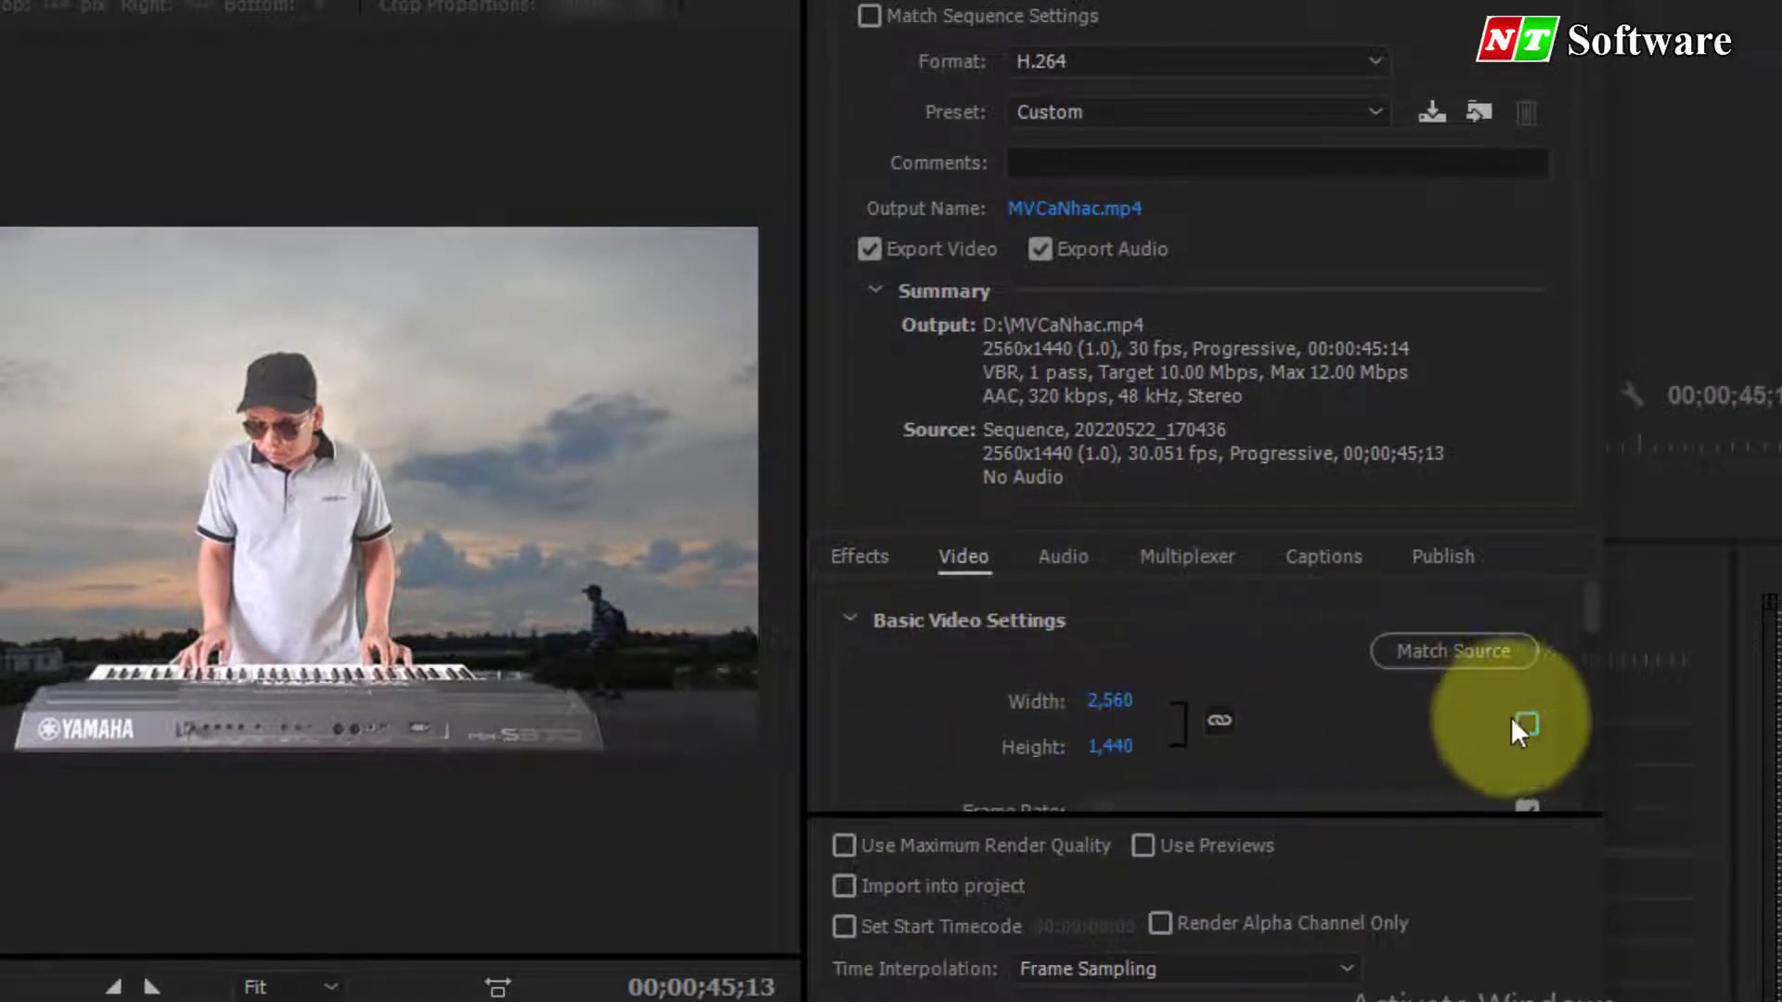
click(1110, 702)
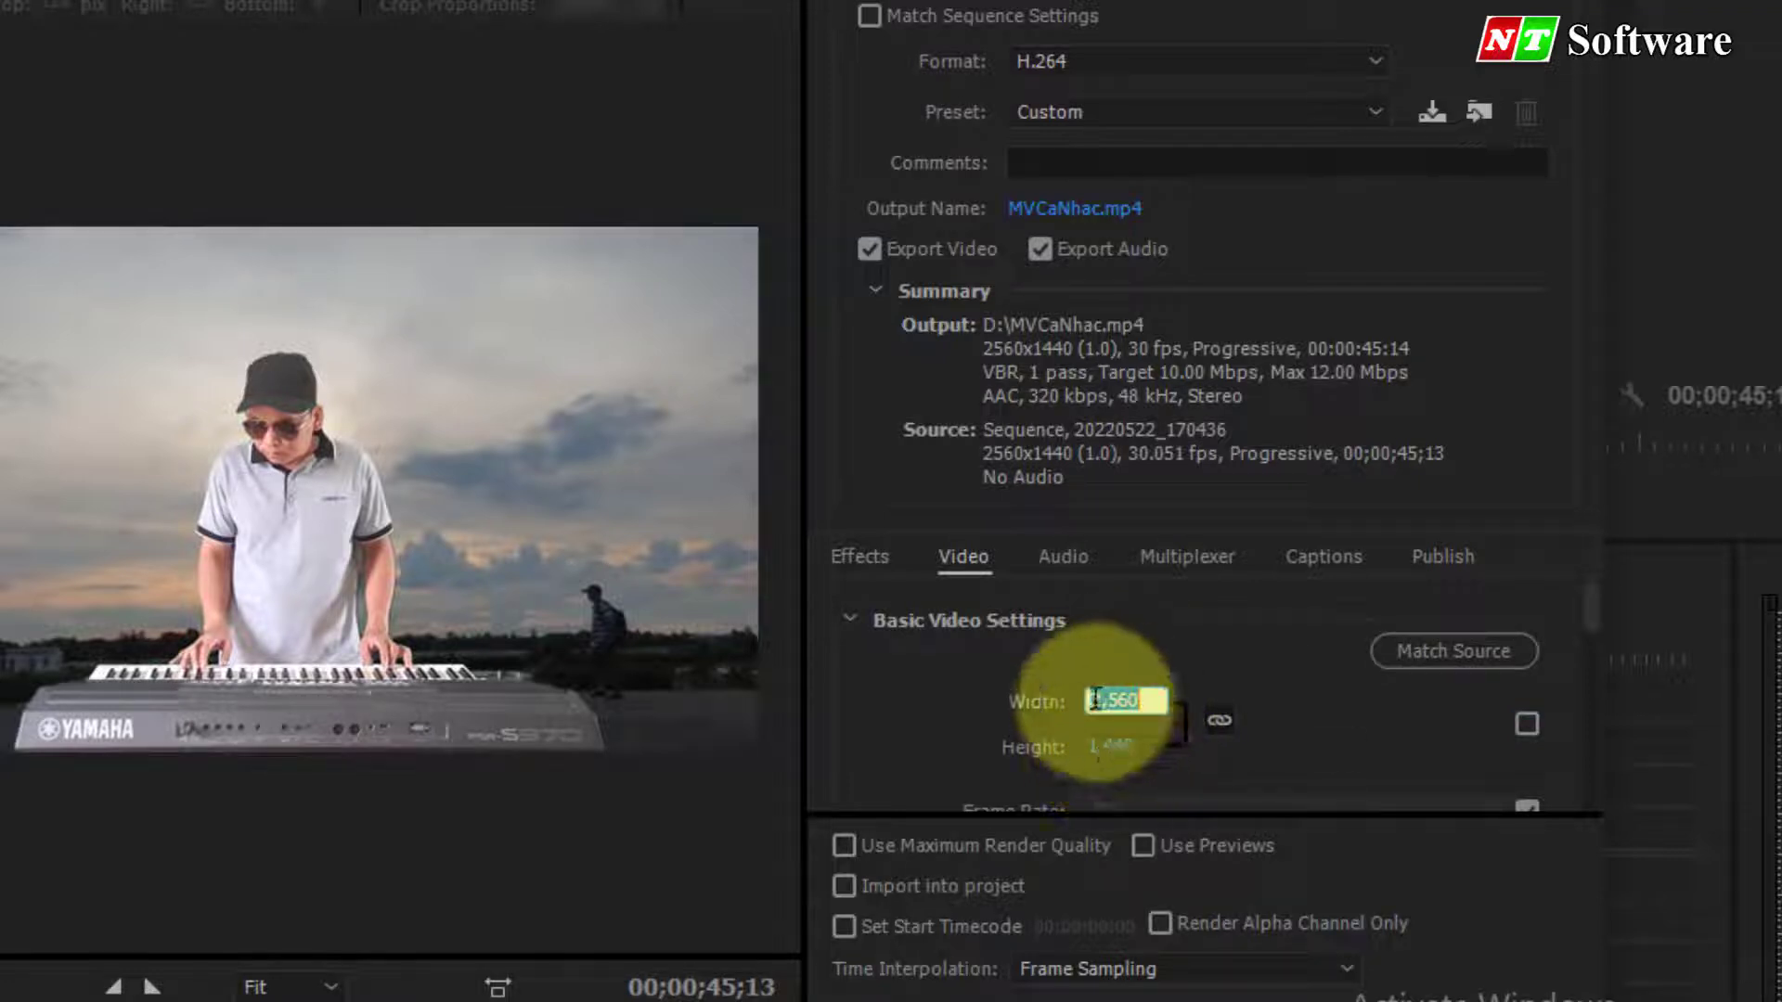
click(1529, 723)
click(1531, 731)
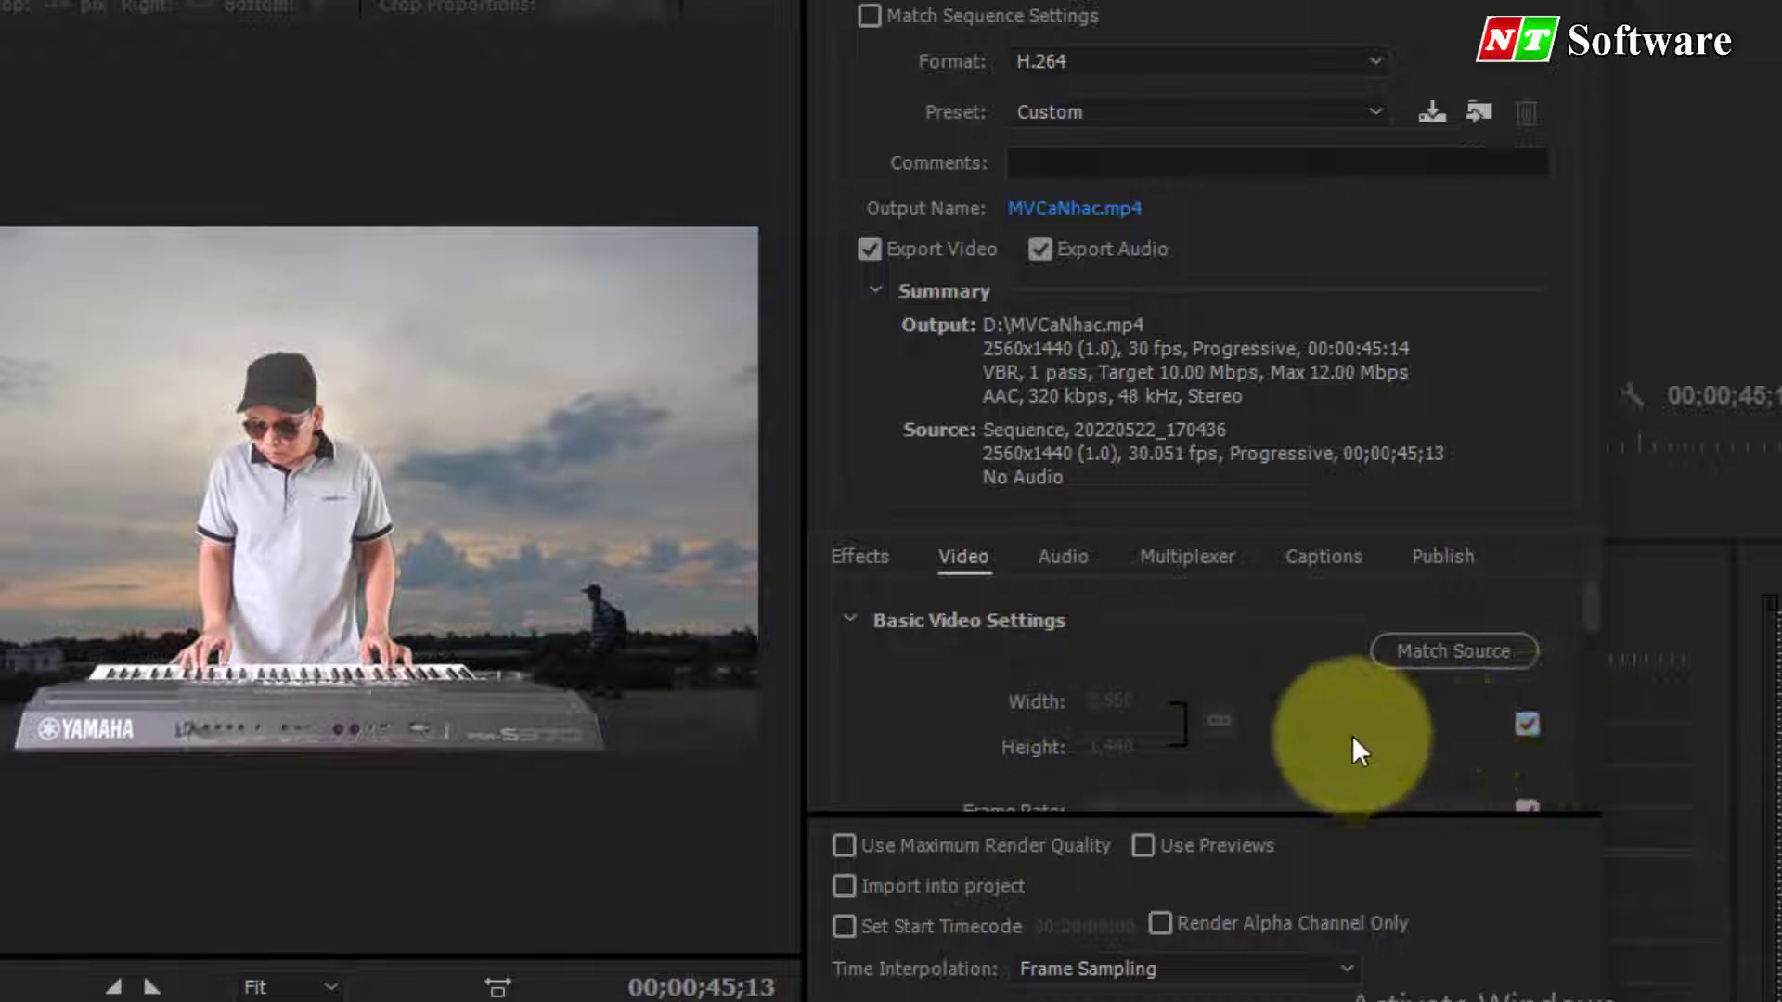
Step: Look through the available audio formats for the export, and keep AAC
click(1081, 563)
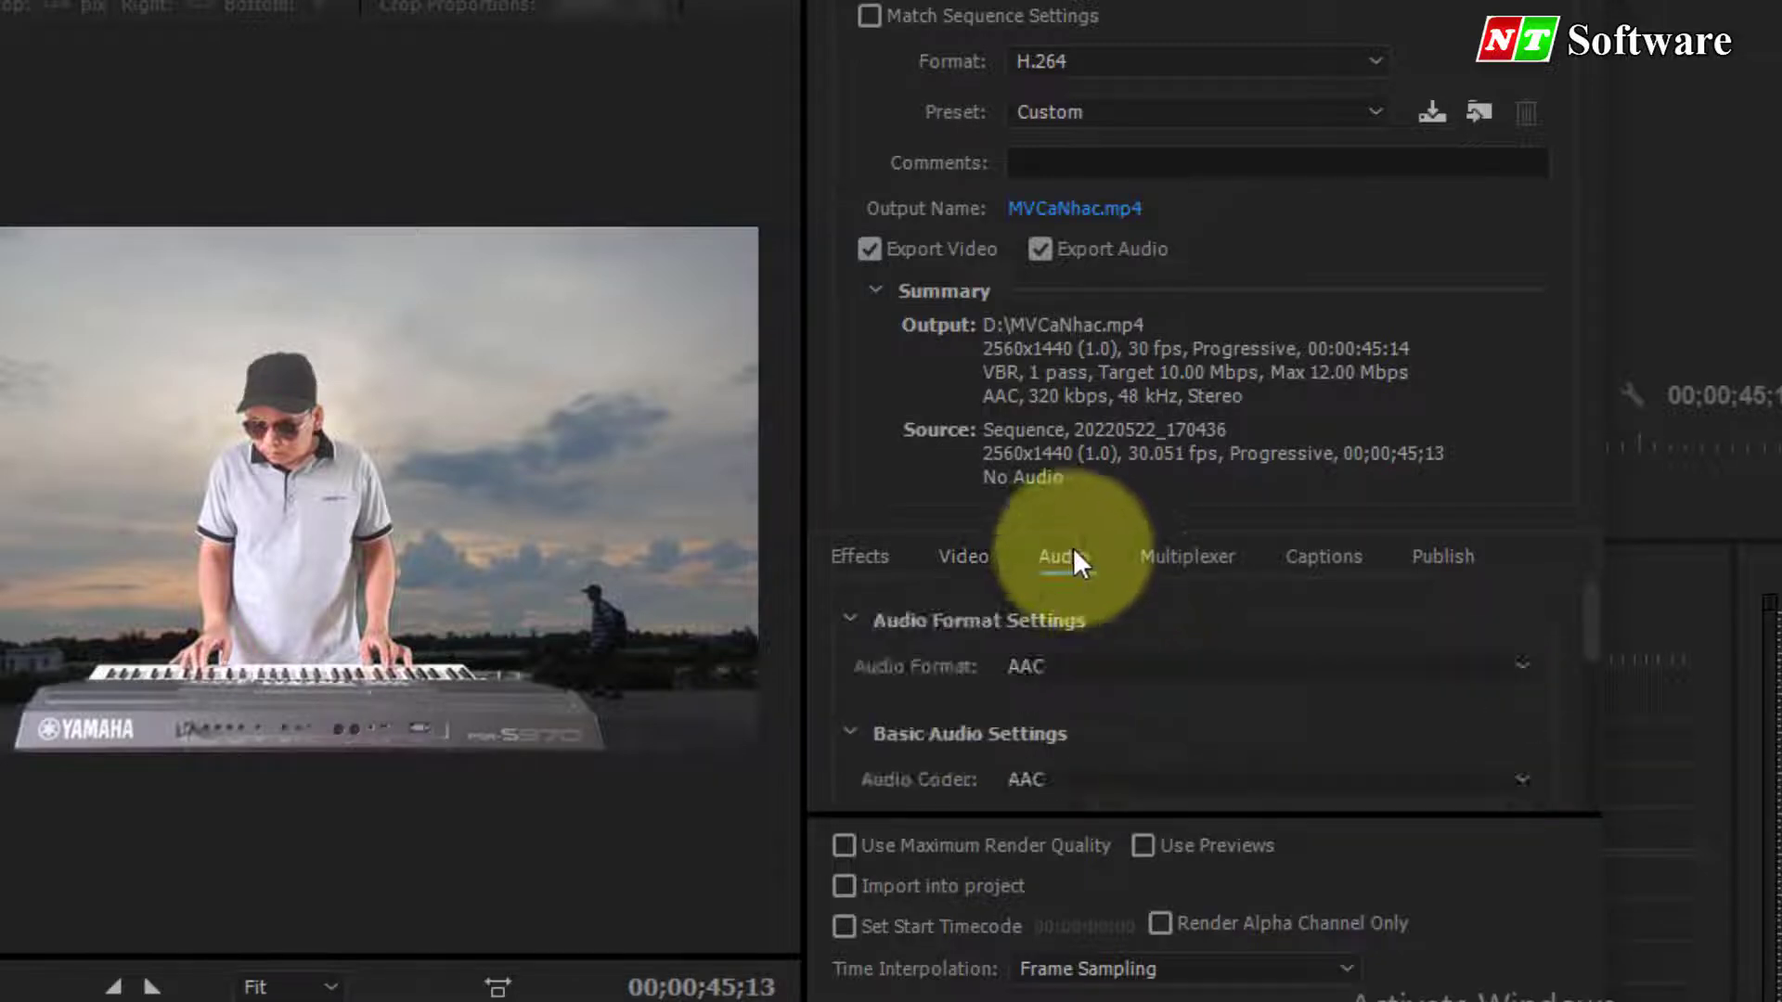
click(1058, 668)
click(1058, 667)
click(1028, 672)
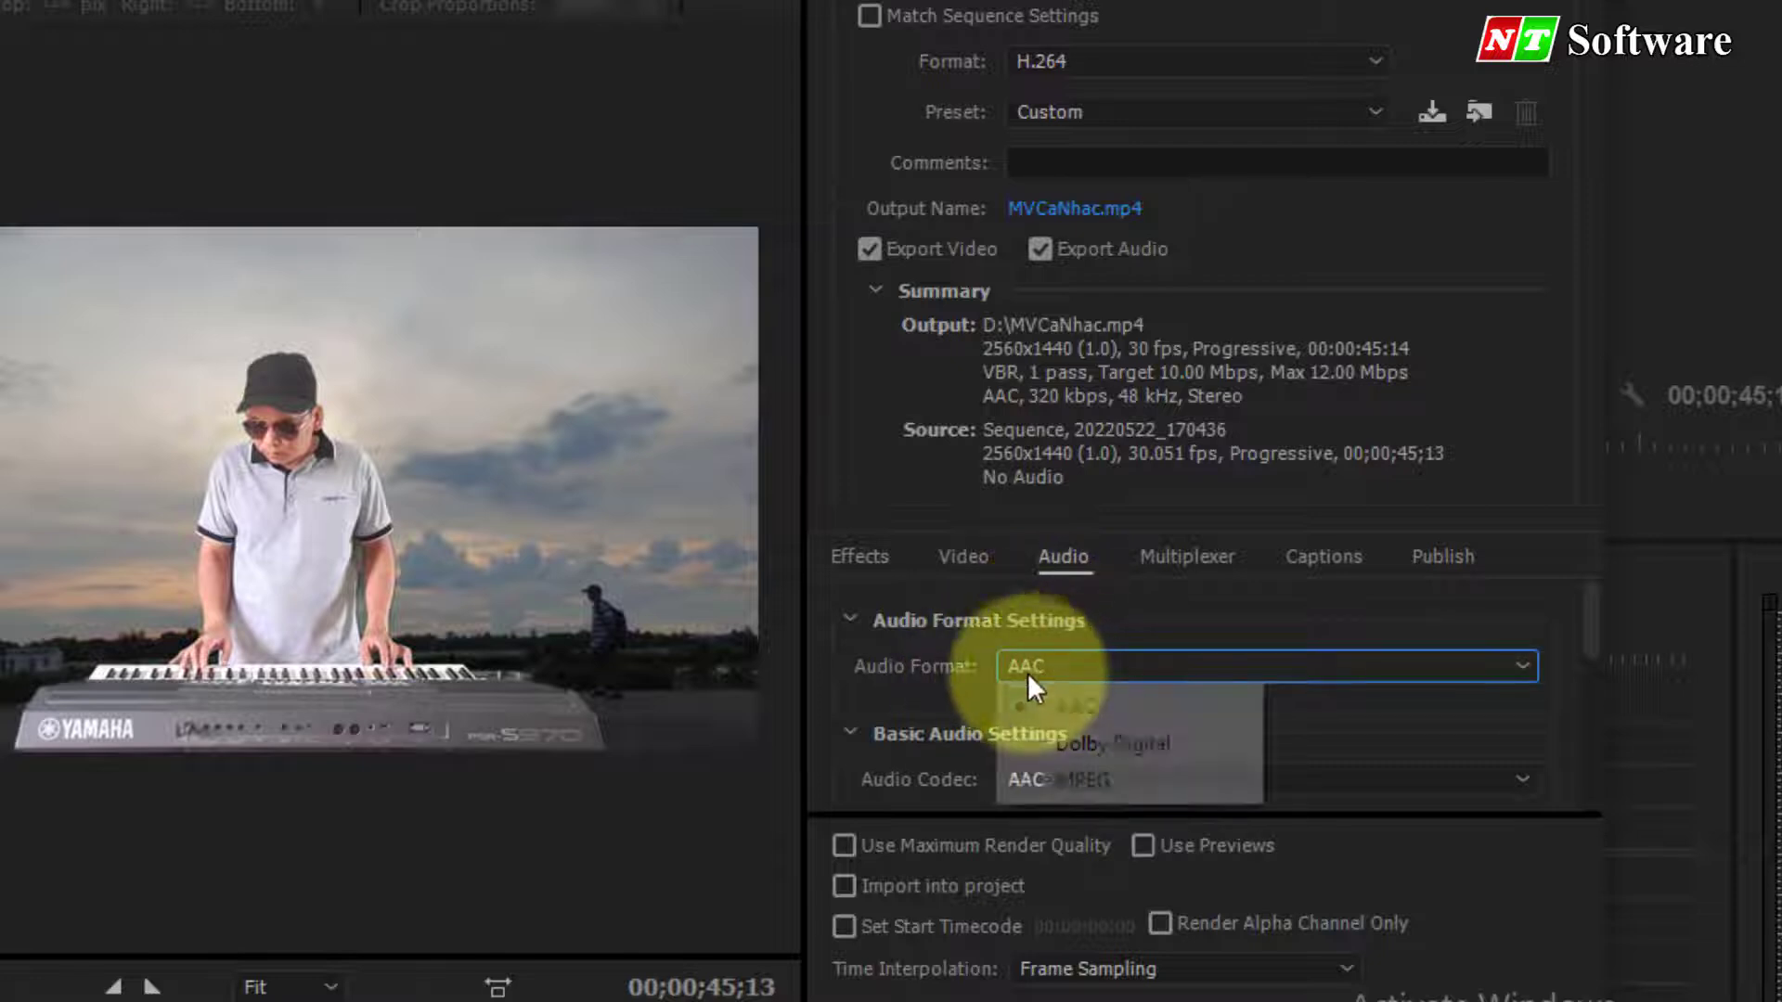
click(1033, 672)
click(1034, 672)
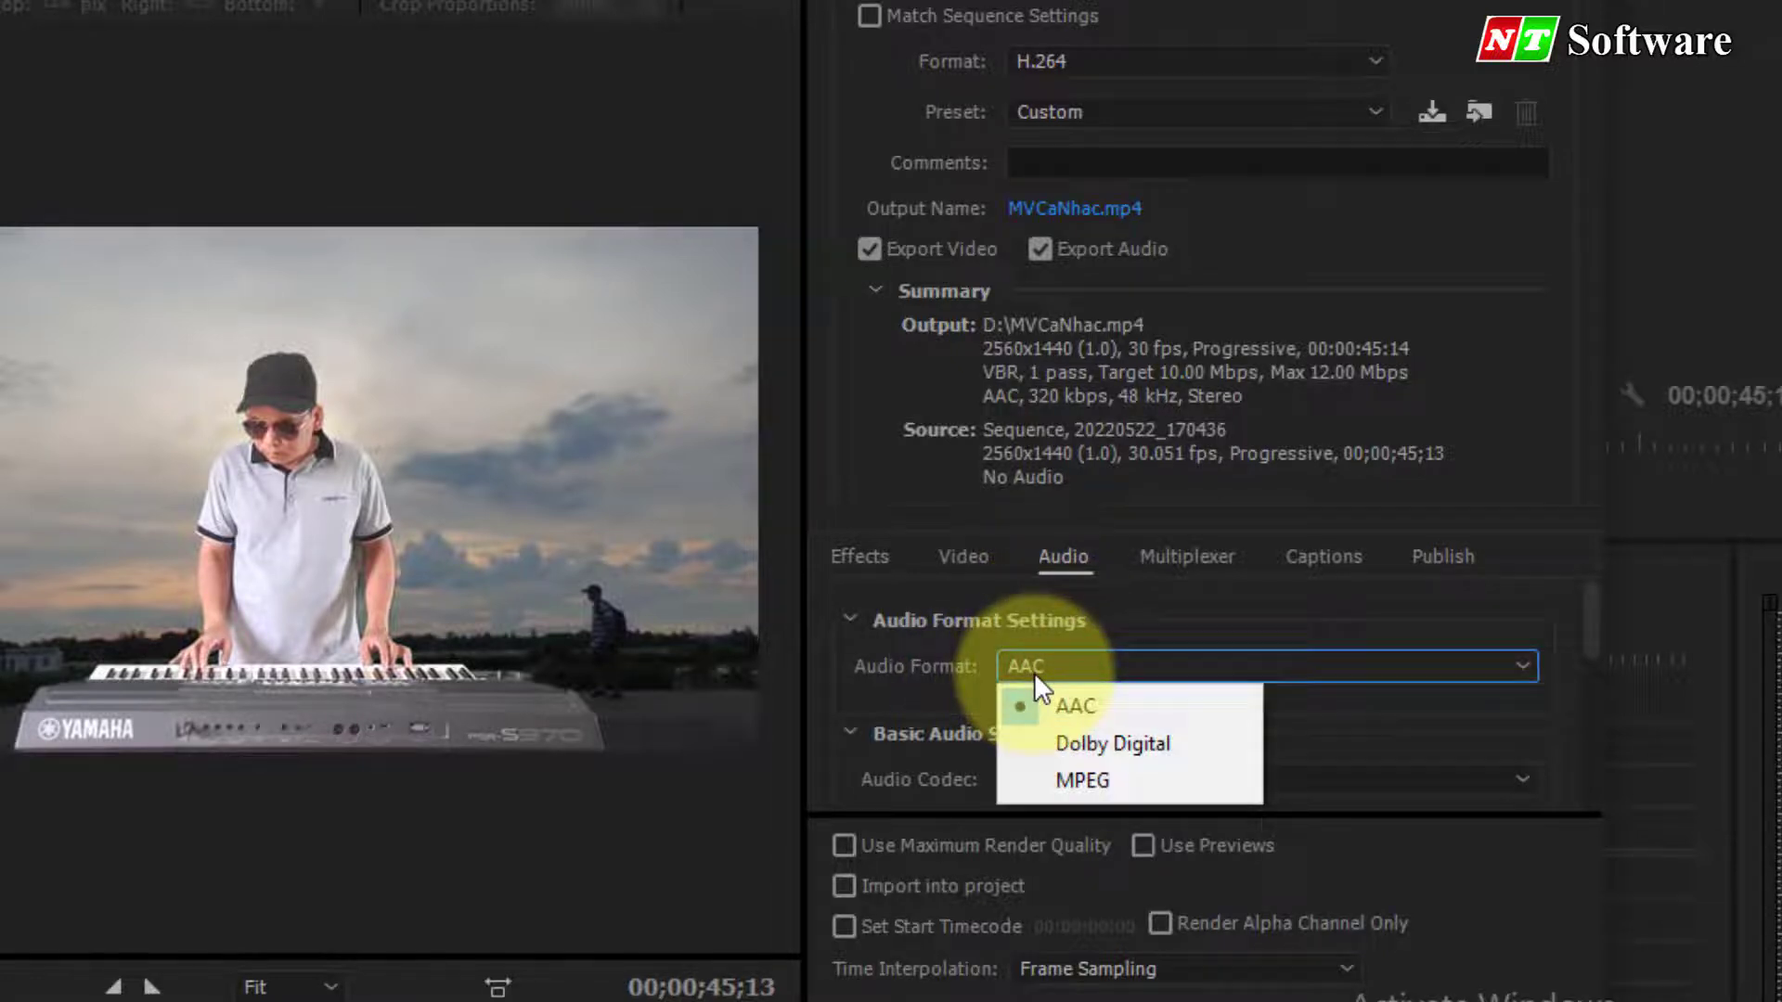
click(1075, 742)
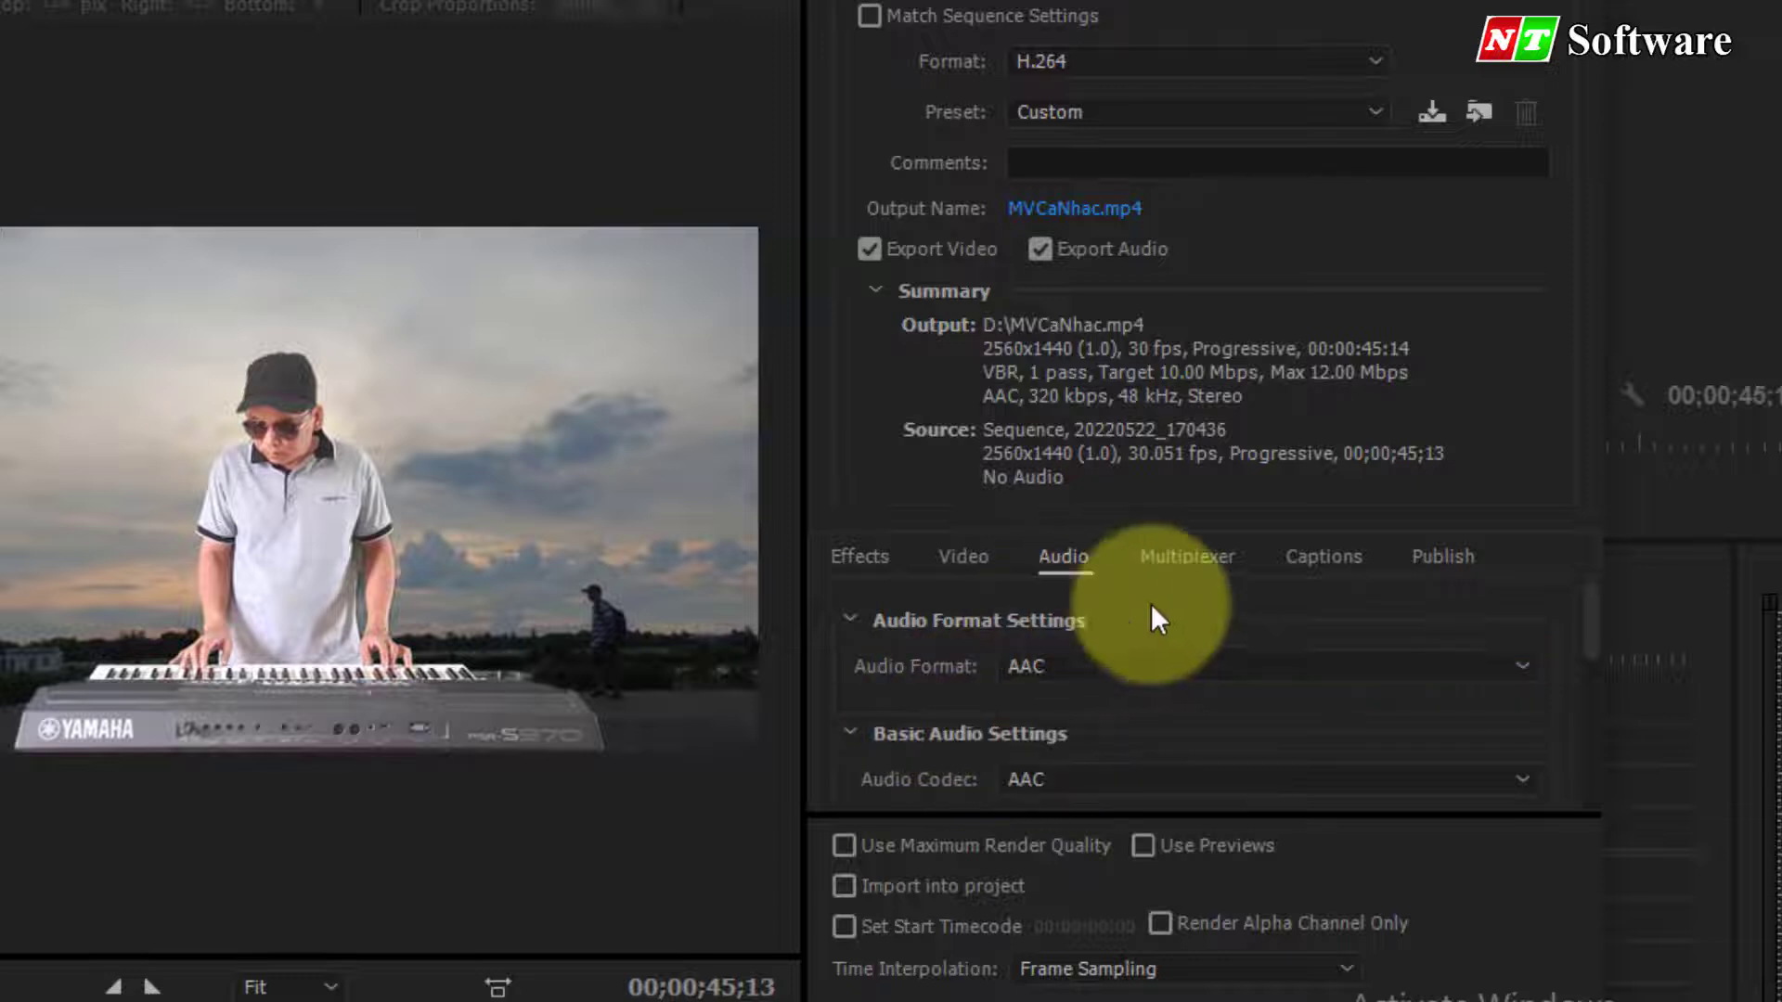
Step: Review the export's multiplexer, captions and publish settings
click(1187, 556)
click(1336, 557)
click(1444, 557)
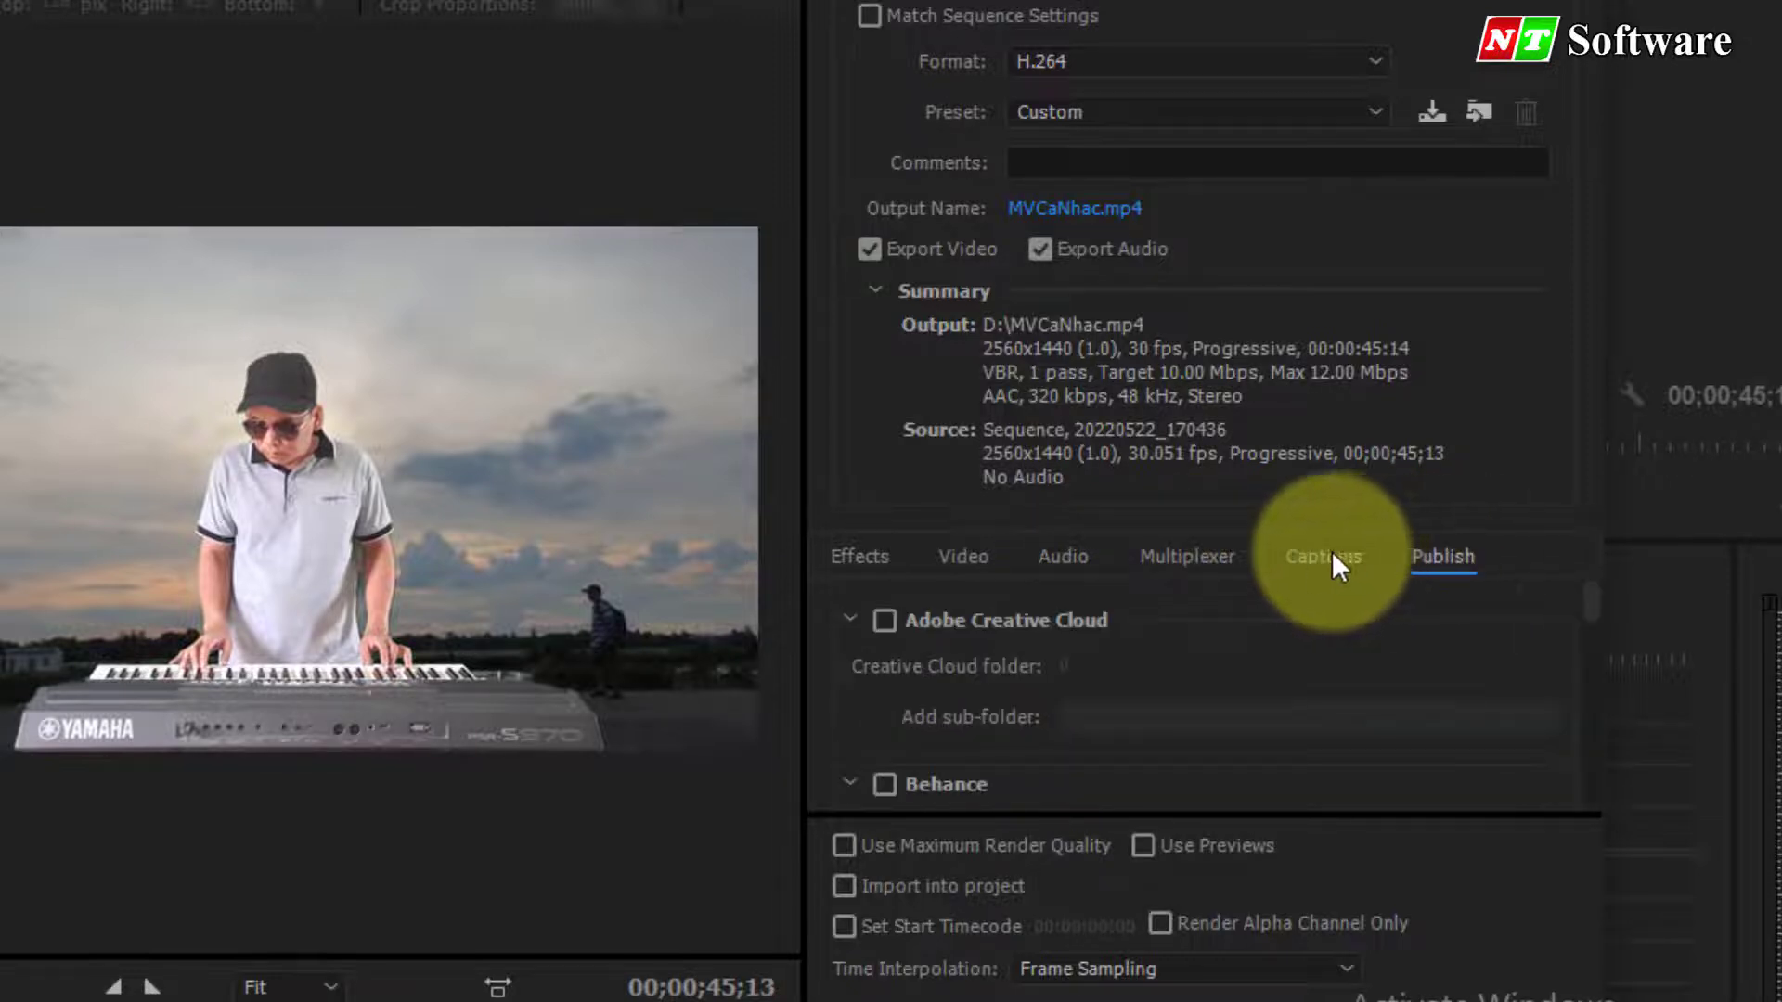
click(1183, 562)
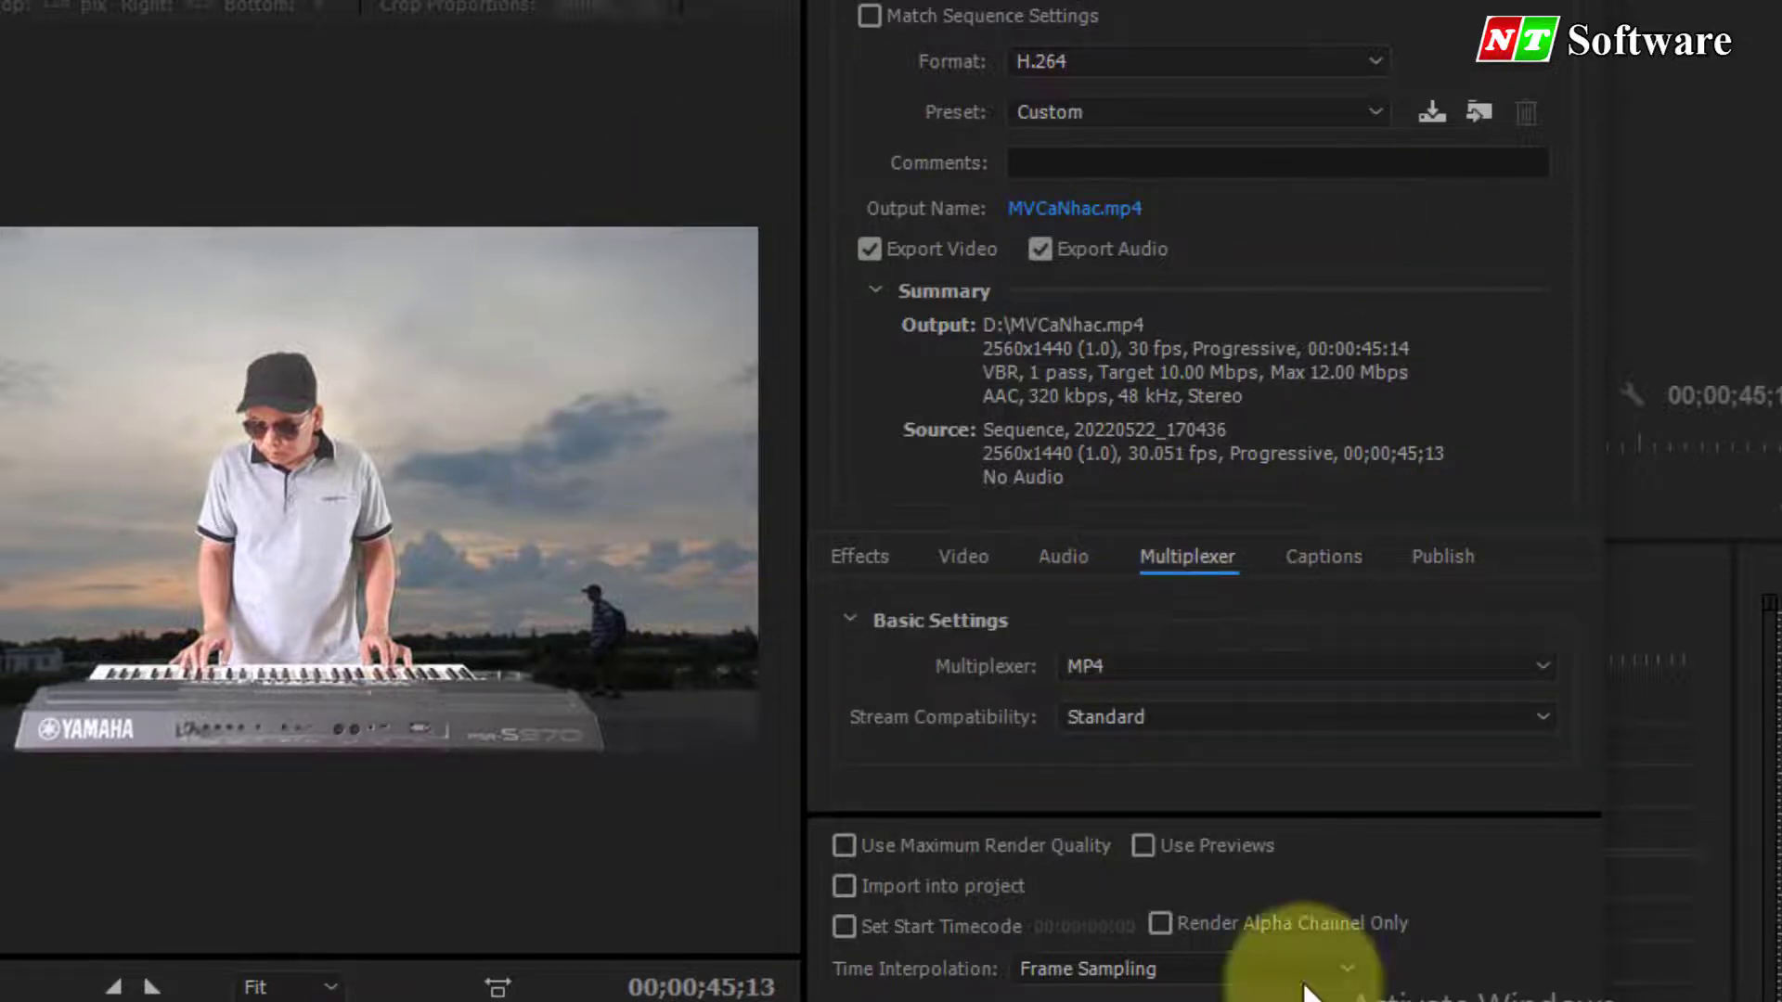